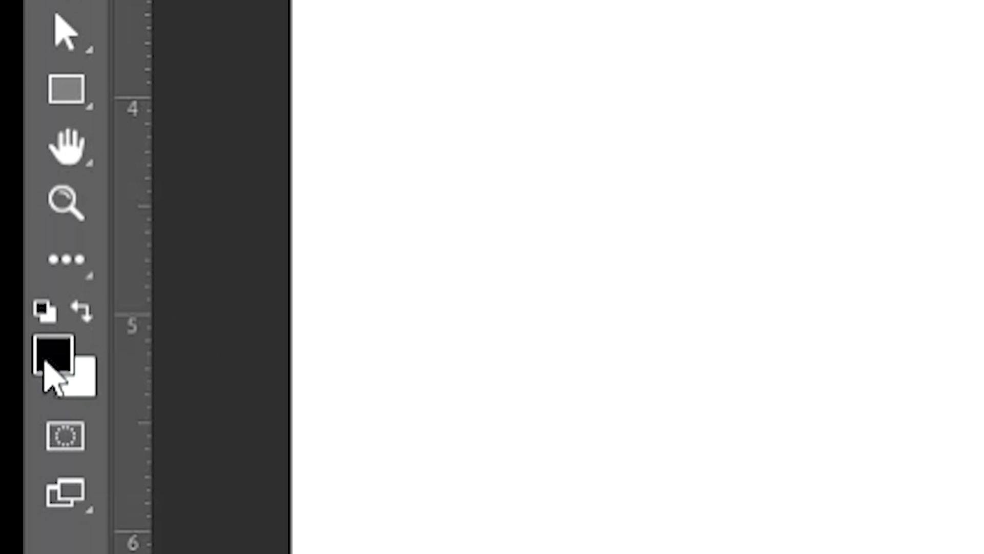
# Set the foreground color to #053967 and fill the Background layer with it.
pyautogui.click(45, 362)
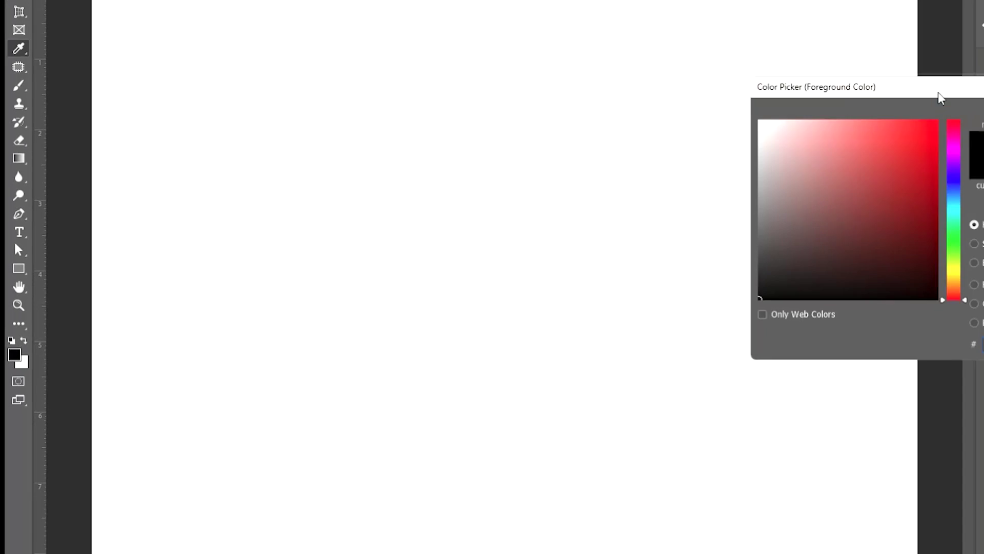
pyautogui.moveTo(941, 97); pyautogui.dragTo(580, 98)
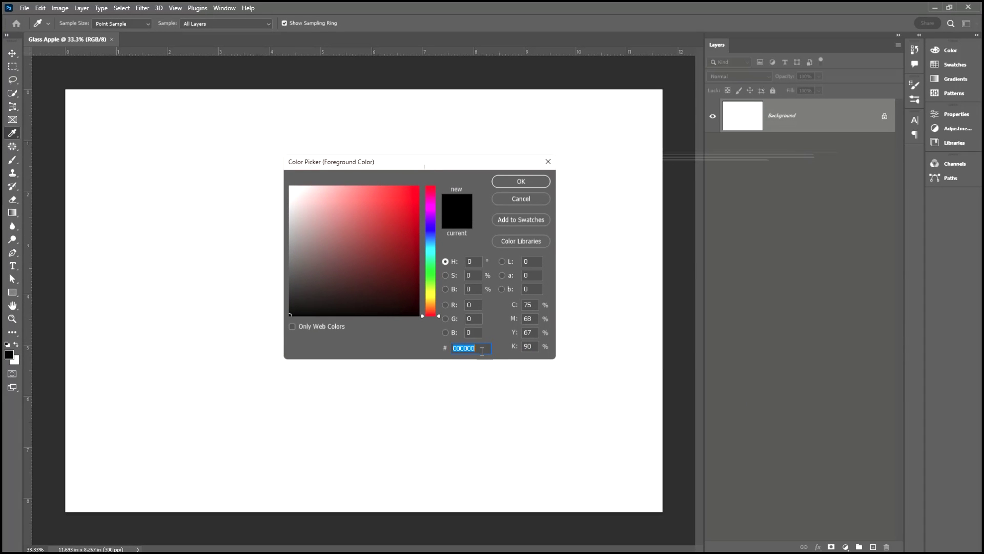
pyautogui.moveTo(482, 352); pyautogui.dragTo(448, 353)
pyautogui.write('053967')
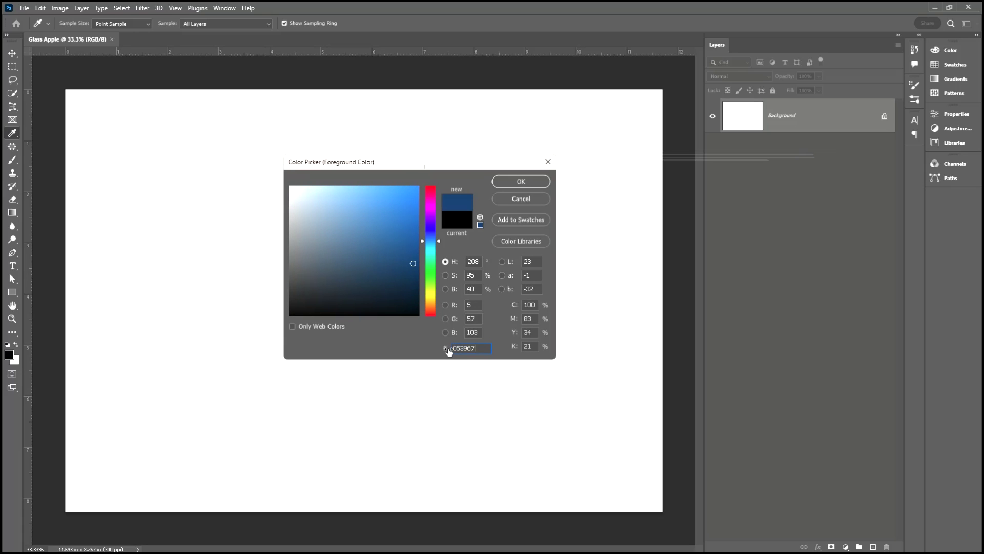
pyautogui.click(522, 182)
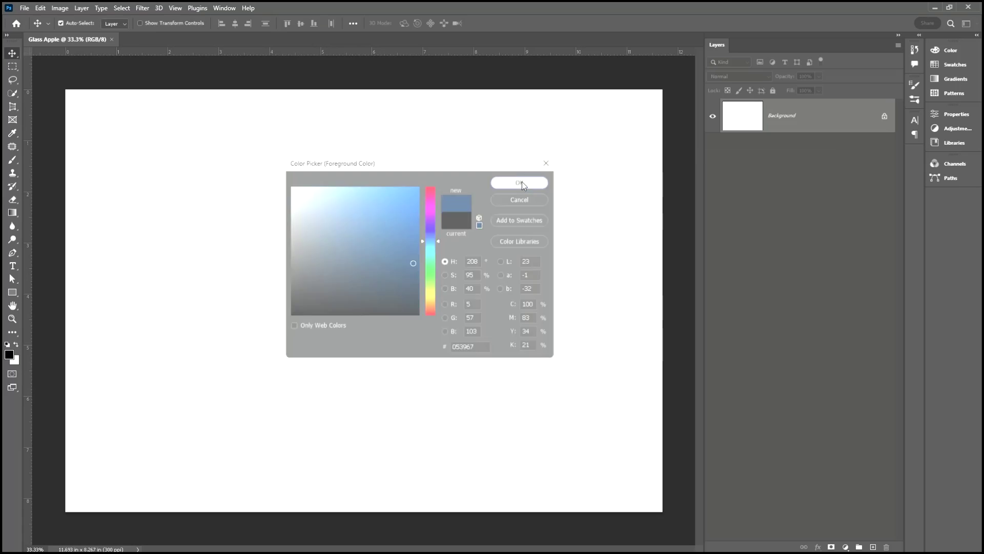
pyautogui.hotkey('alt', 'BackSpace')
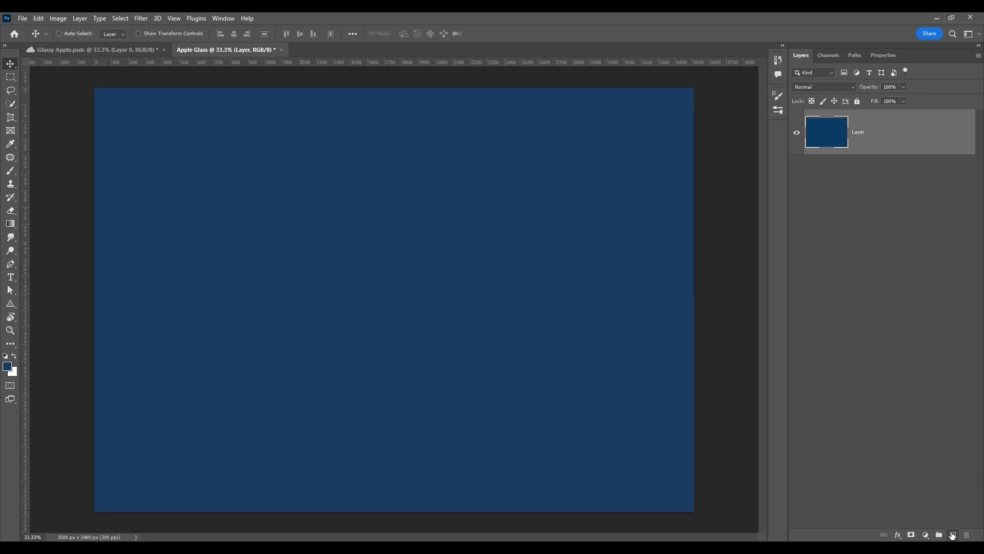
# Add a new layer above the blue layer and name it Light.
pyautogui.click(952, 533)
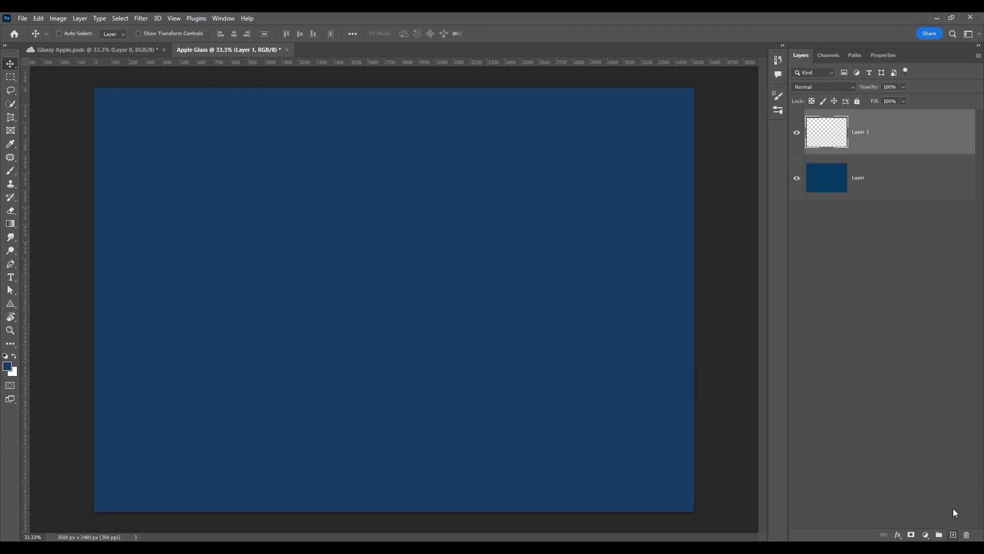
pyautogui.doubleClick(860, 133)
pyautogui.write('Ligh')
# Set up a Foreground to Background gradient with the opacity of its starting stop at 0%.
pyautogui.click(10, 223)
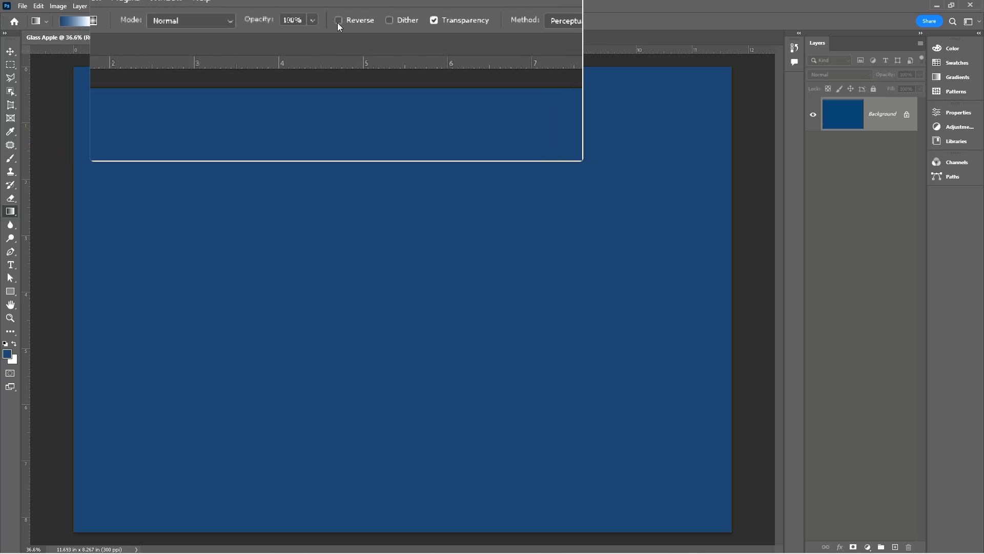
pyautogui.click(72, 23)
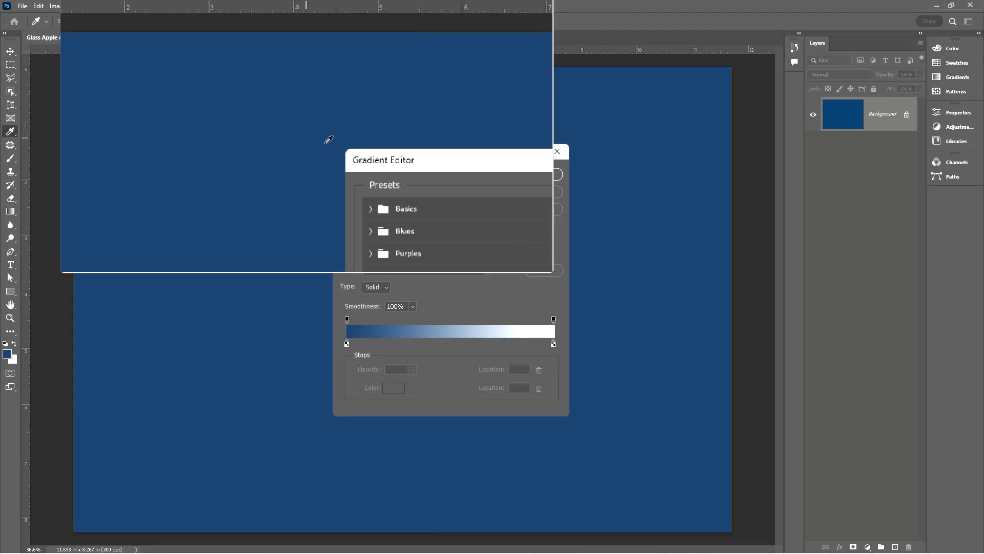
pyautogui.click(389, 188)
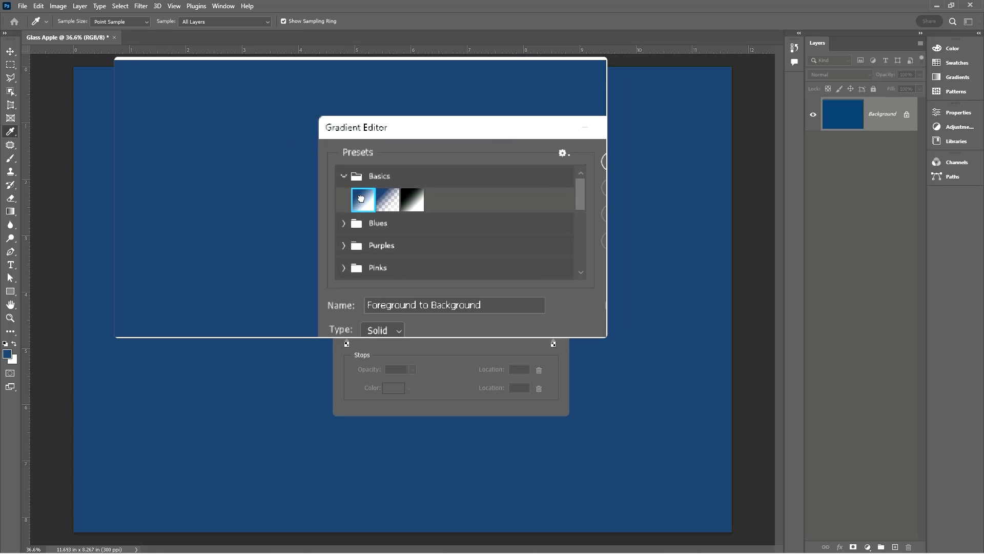
pyautogui.doubleClick(360, 205)
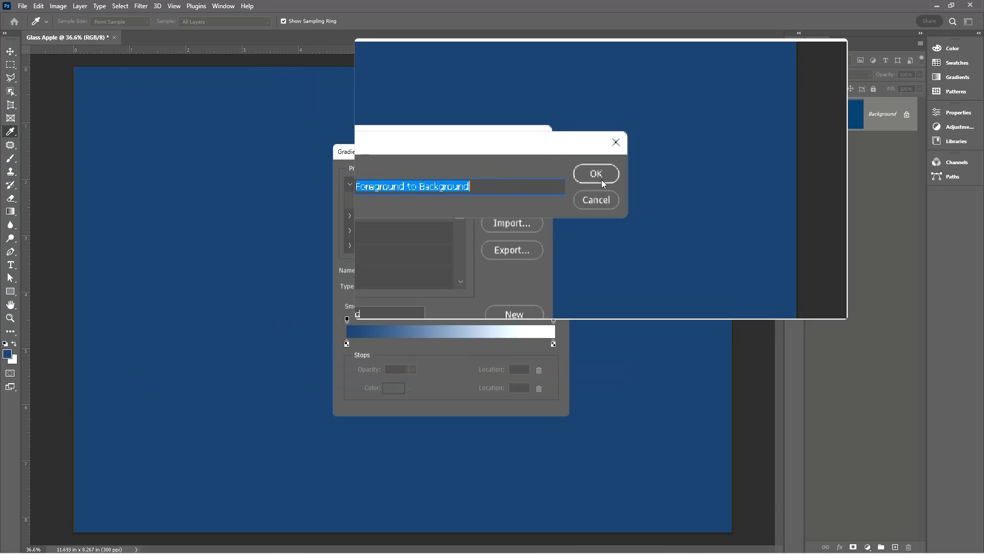
pyautogui.click(600, 174)
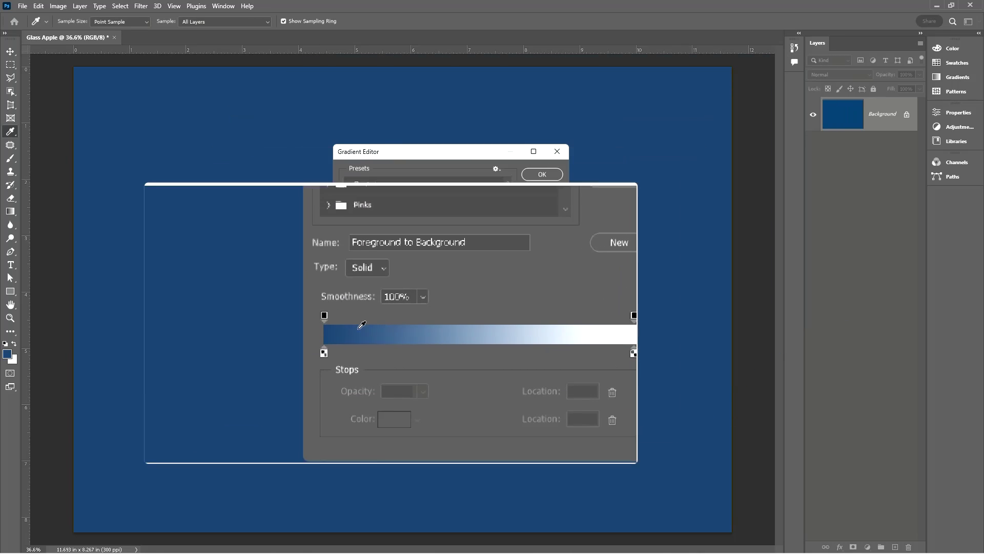
pyautogui.click(347, 322)
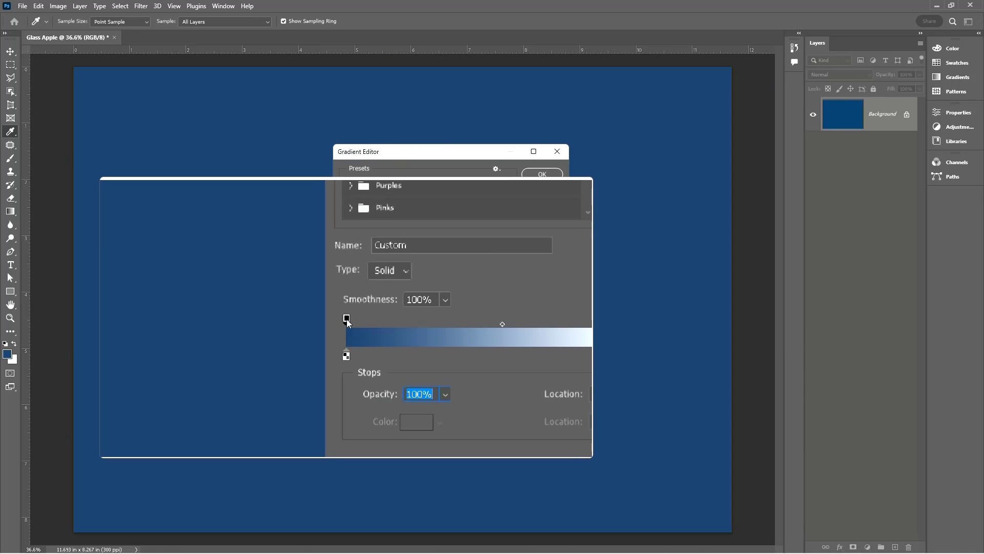
pyautogui.click(412, 369)
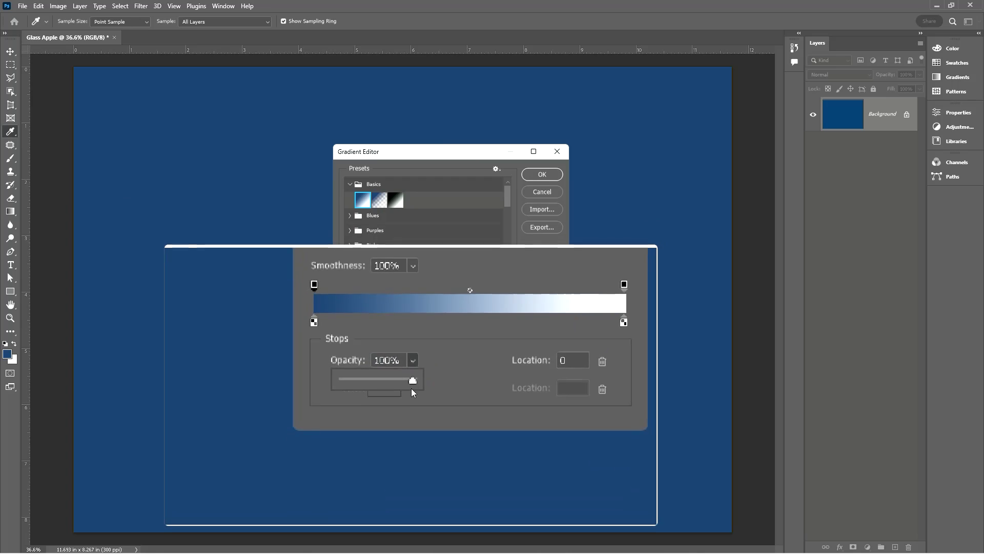
pyautogui.moveTo(408, 380); pyautogui.dragTo(347, 383)
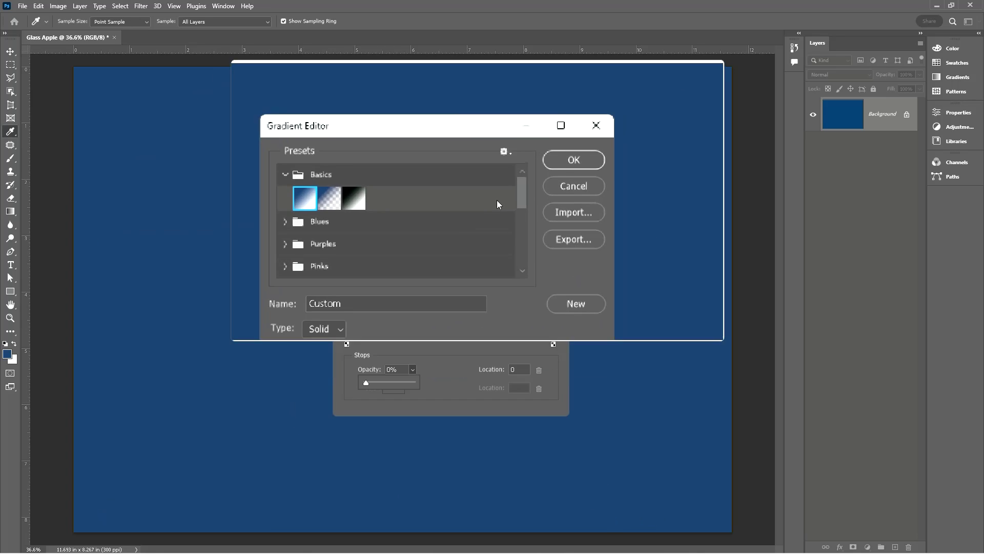
pyautogui.click(549, 172)
pyautogui.click(548, 175)
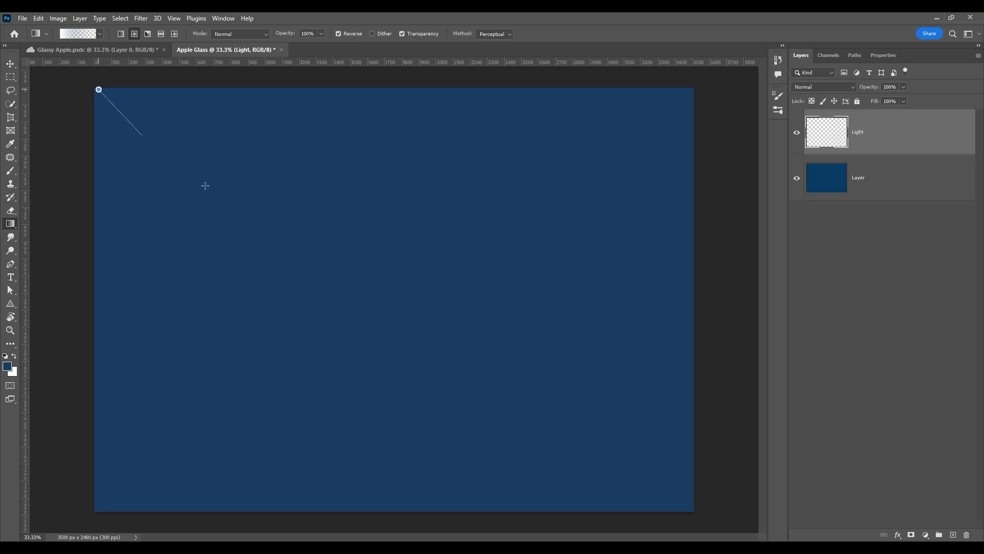
# Draw a reversed radial gradient on the Light layer from the canvas's upper-left corner toward its lower right.
pyautogui.moveTo(205, 186); pyautogui.dragTo(561, 450)
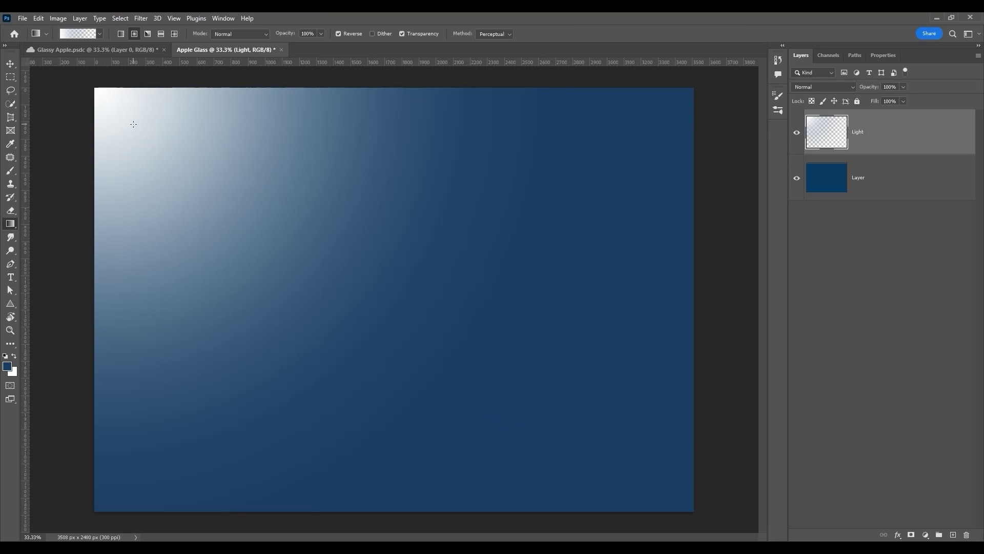
pyautogui.moveTo(101, 98); pyautogui.dragTo(539, 491)
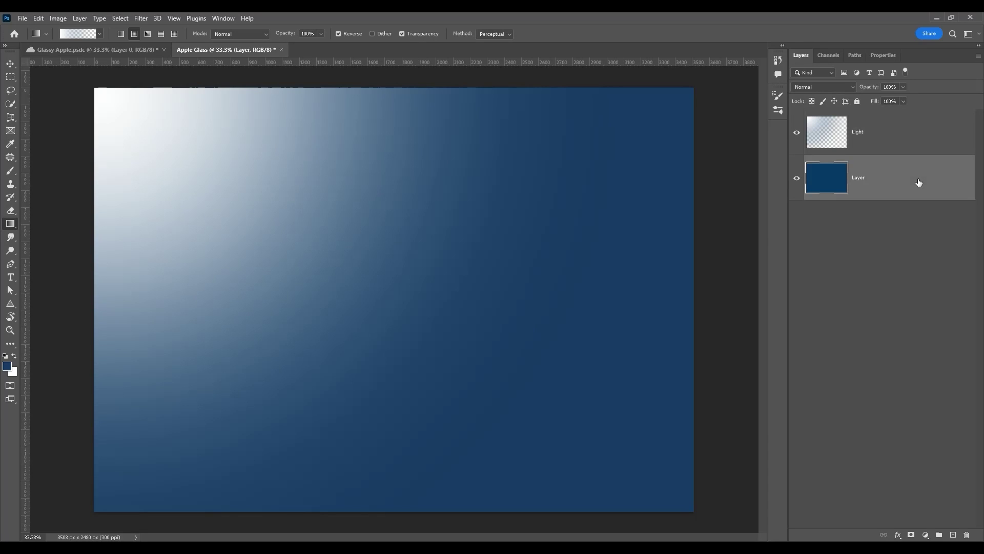
# Duplicate the solid blue layer, move the copy above Light and rename it Floor.
pyautogui.hotkey('ctrl', 'j')
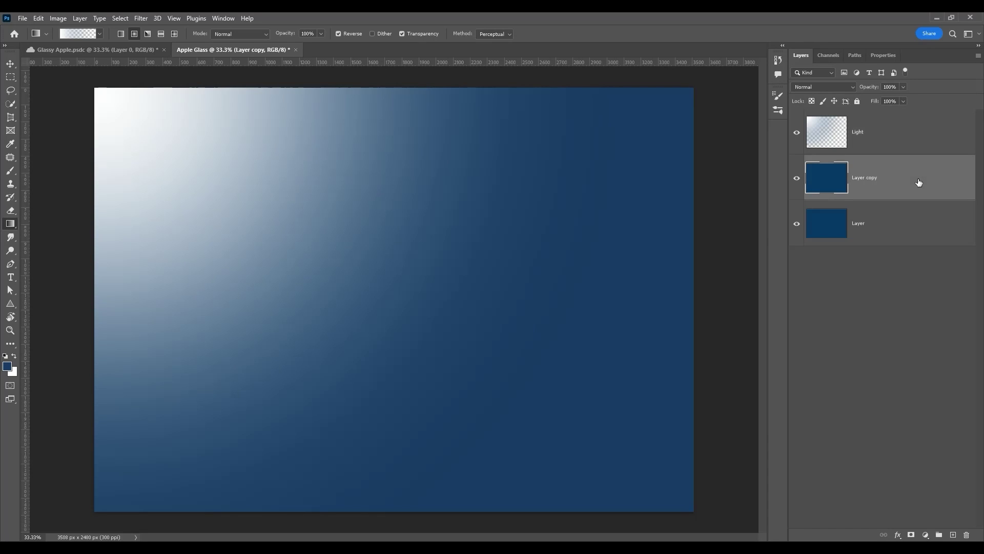
pyautogui.moveTo(919, 182); pyautogui.dragTo(912, 123)
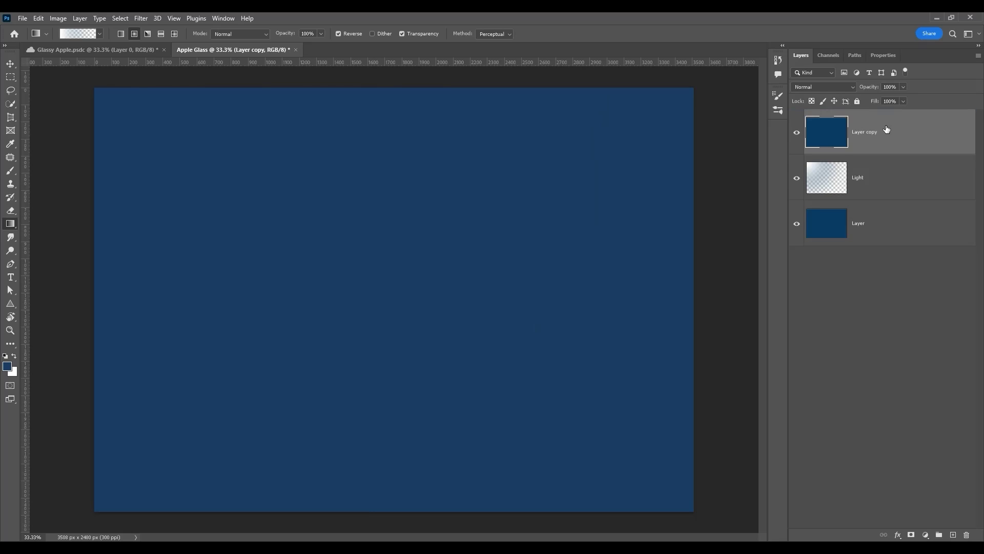
pyautogui.doubleClick(854, 133)
pyautogui.write('Floor')
pyautogui.press('Return')
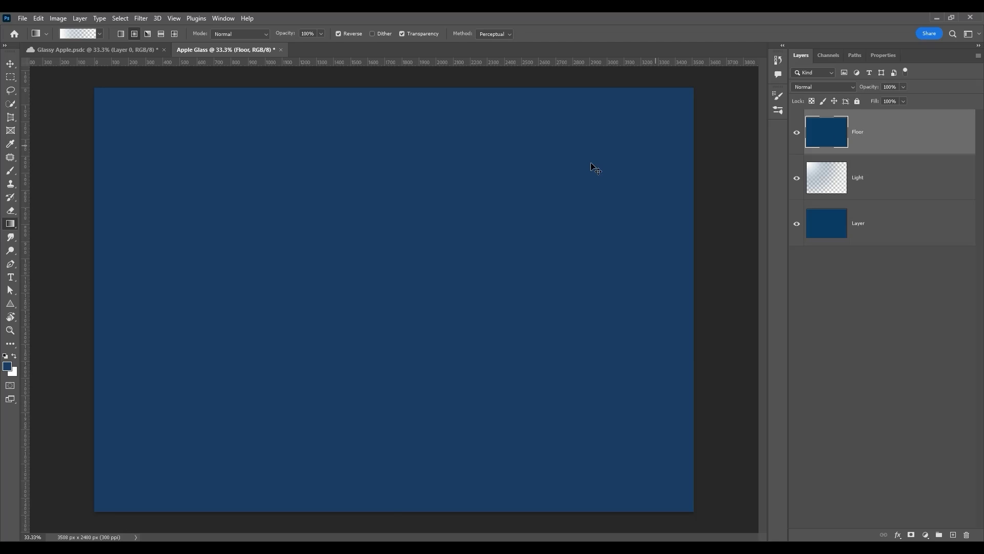
# Squash the Floor layer from its upper edge to about 33% height, covering the canvas's lower third.
pyautogui.hotkey('ctrl', 't')
pyautogui.moveTo(394, 87); pyautogui.dragTo(375, 371)
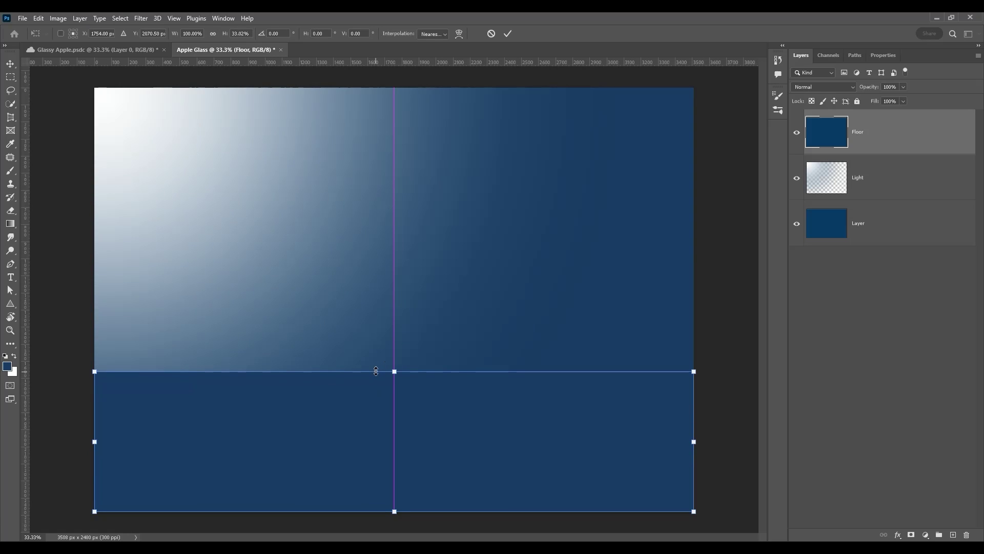
pyautogui.click(511, 30)
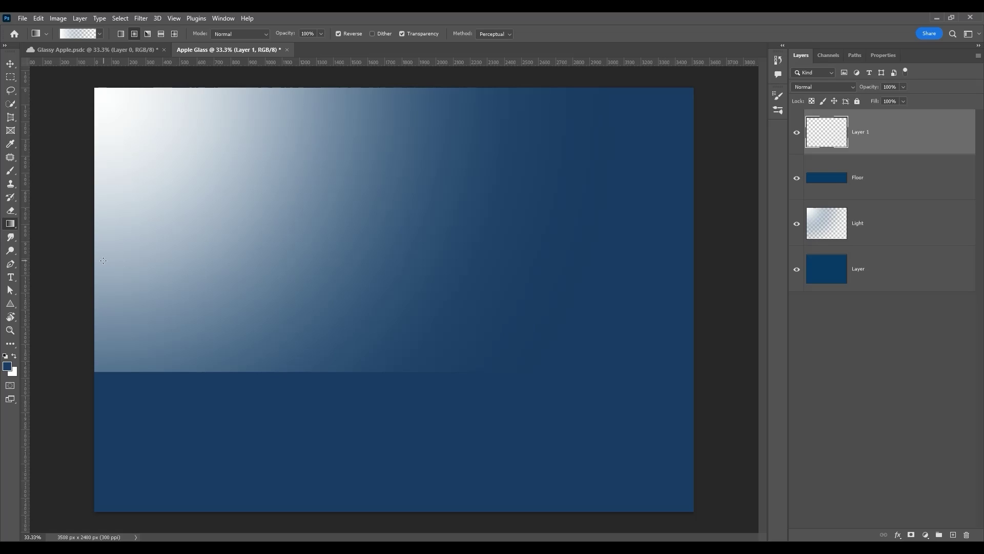
# Draw a radial gradient from the canvas's left edge on the new top layer and clip it to Floor.
pyautogui.moveTo(103, 260); pyautogui.dragTo(514, 263)
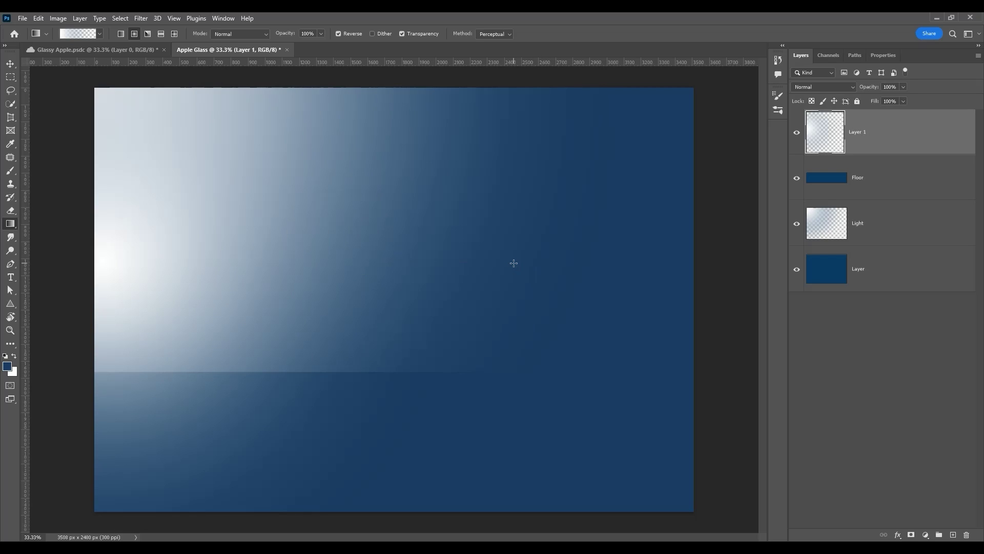
pyautogui.moveTo(935, 143); pyautogui.dragTo(850, 153)
pyautogui.keyDown('alt'); pyautogui.click(850, 152); pyautogui.keyUp('alt')
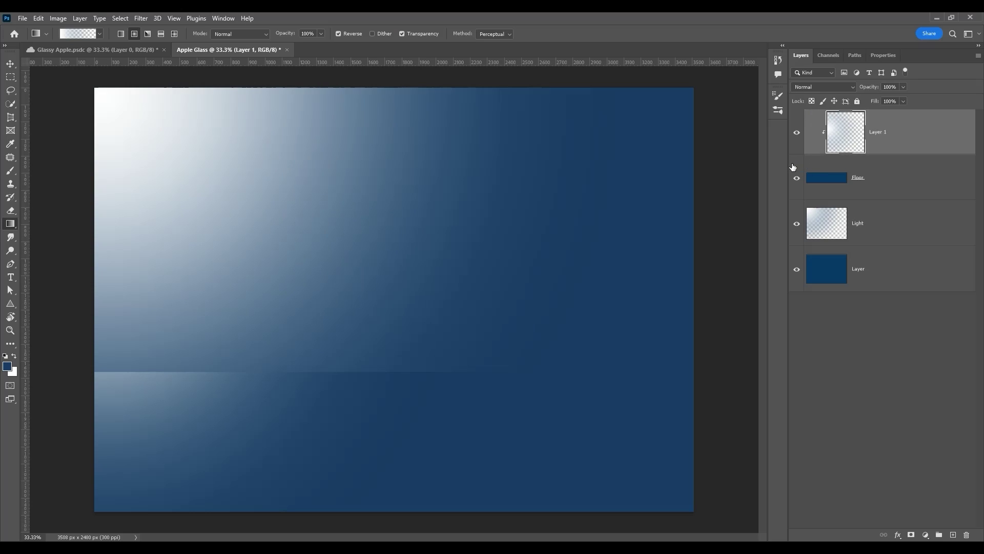
# Transform the clipped gradient, flattening it to the floor's height and stretching it past the canvas's right edge.
pyautogui.hotkey('ctrl', 't')
pyautogui.moveTo(288, 88); pyautogui.dragTo(281, 366)
pyautogui.moveTo(479, 437); pyautogui.dragTo(789, 446)
pyautogui.click(509, 34)
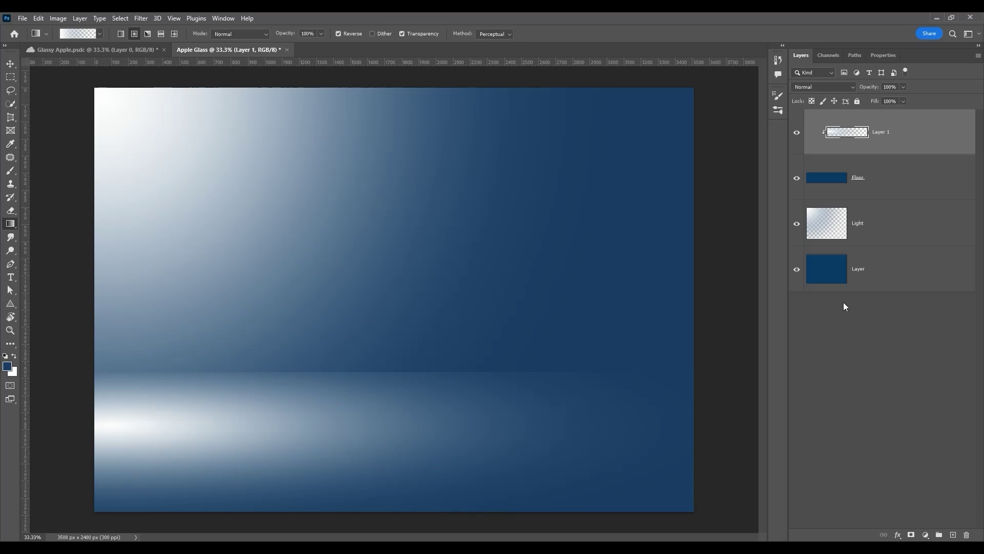
# Place the Apple_1_New image as an embedded object at 100% scale above the Background group.
pyautogui.click(899, 280)
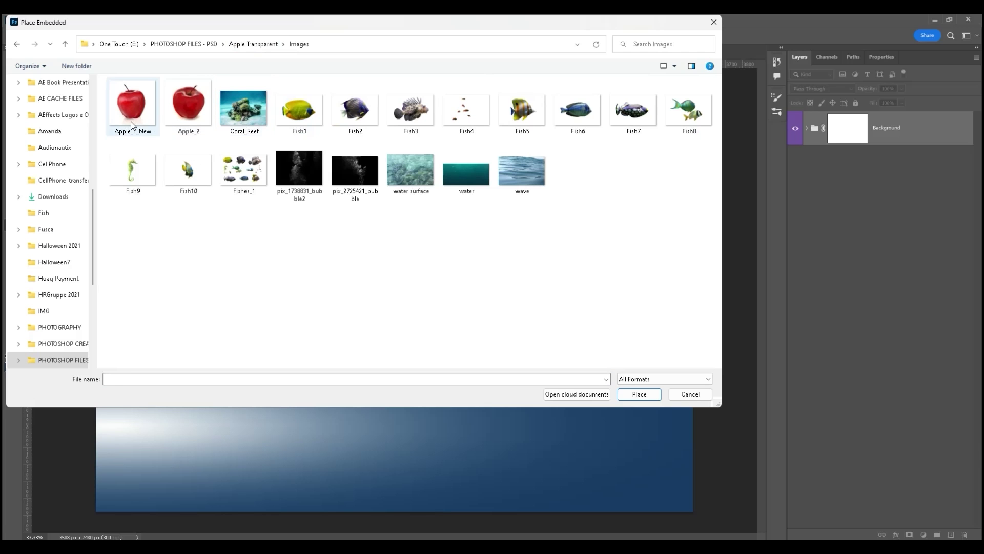
pyautogui.doubleClick(131, 121)
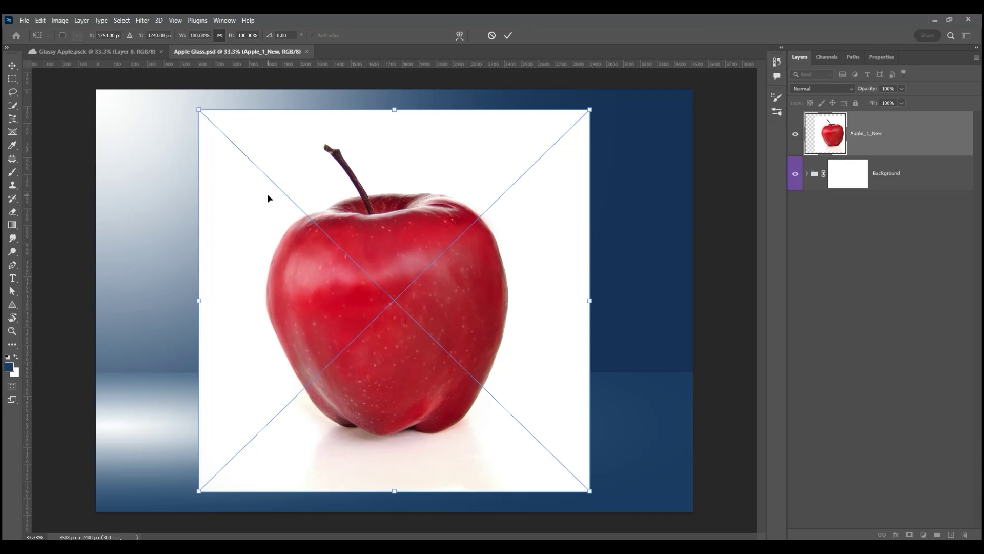
pyautogui.click(513, 36)
# Select the apple on the Apple_1_New layer with Select Subject.
pyautogui.press('g')
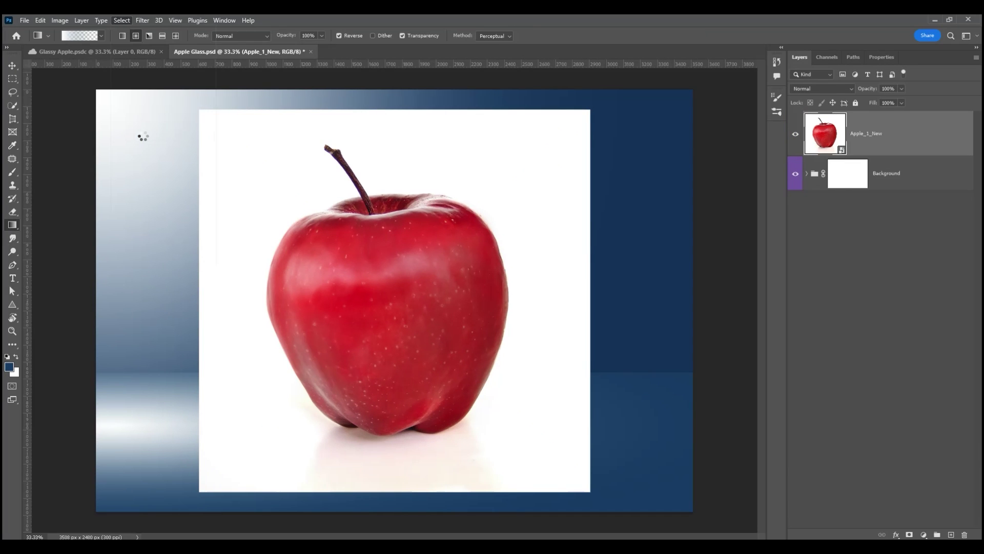
pyautogui.click(121, 20)
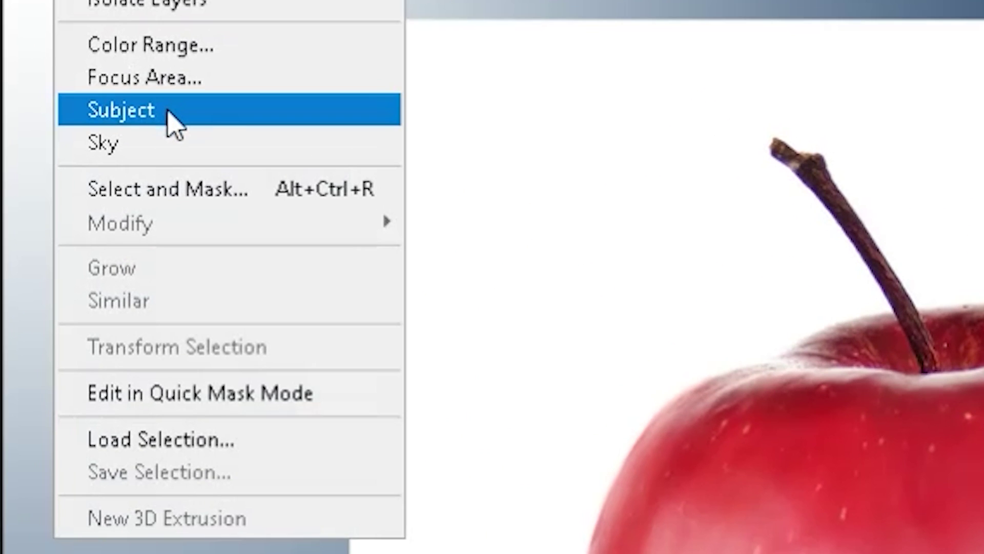
pyautogui.click(151, 124)
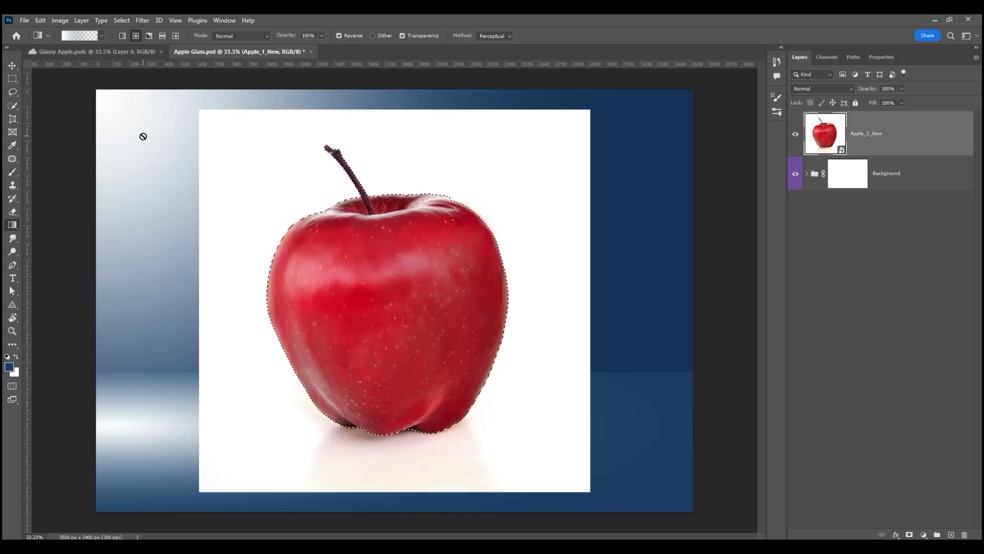
# Refine the apple selection in Select and Mask with Smooth set to 10 and brush along the apple's upper edge.
pyautogui.press('v')
pyautogui.click(116, 20)
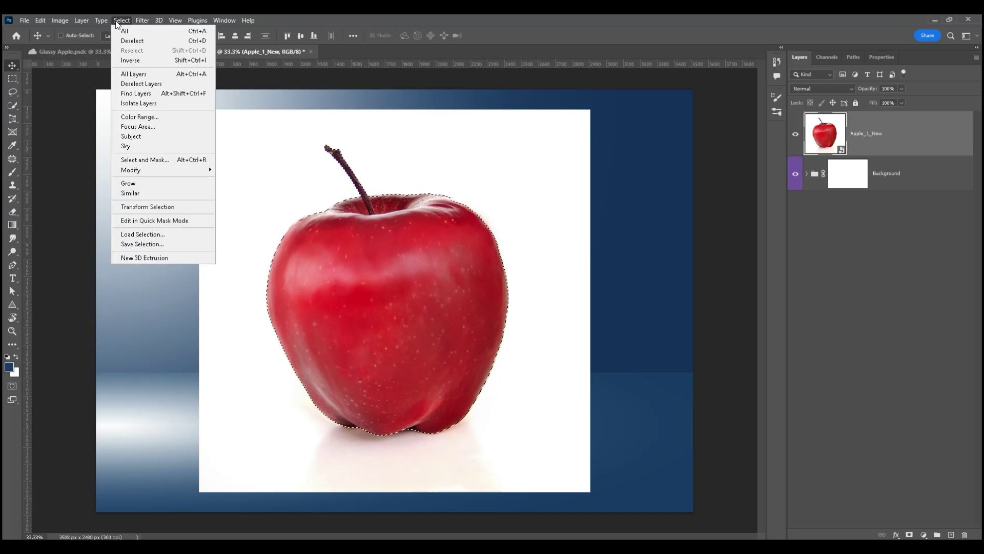
pyautogui.click(154, 159)
pyautogui.moveTo(850, 365); pyautogui.dragTo(855, 365)
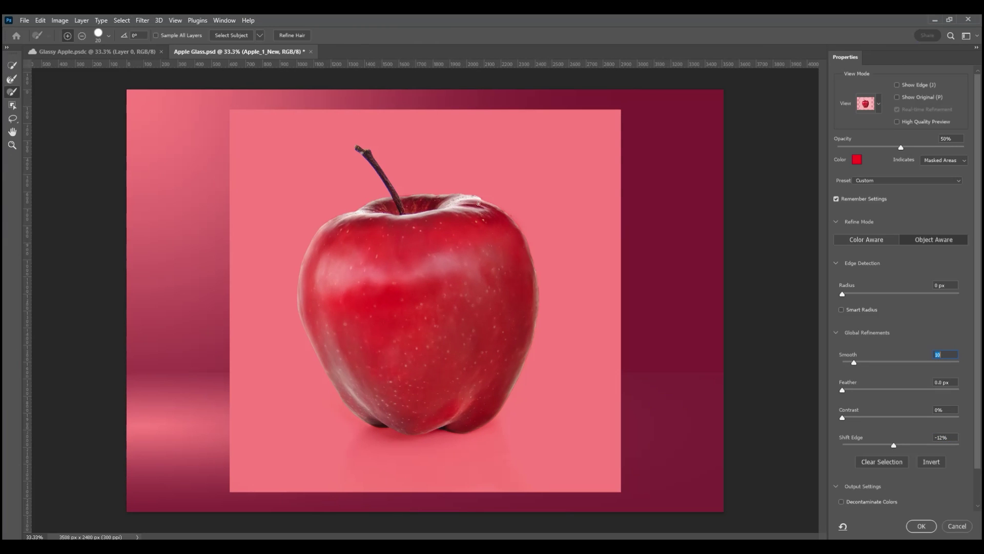
pyautogui.moveTo(472, 198); pyautogui.dragTo(362, 212)
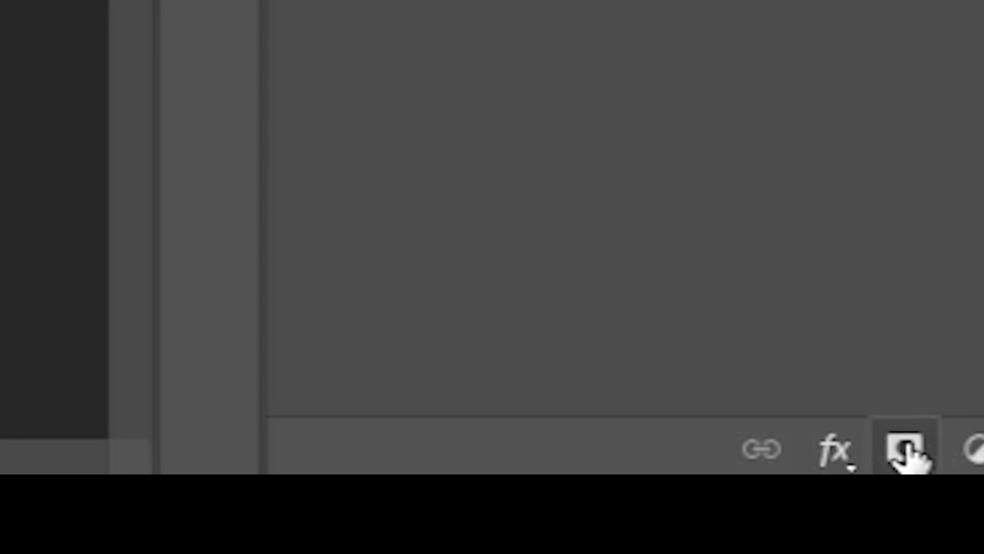
# Add a layer mask from the selection to cut the apple out of its white background.
pyautogui.click(905, 447)
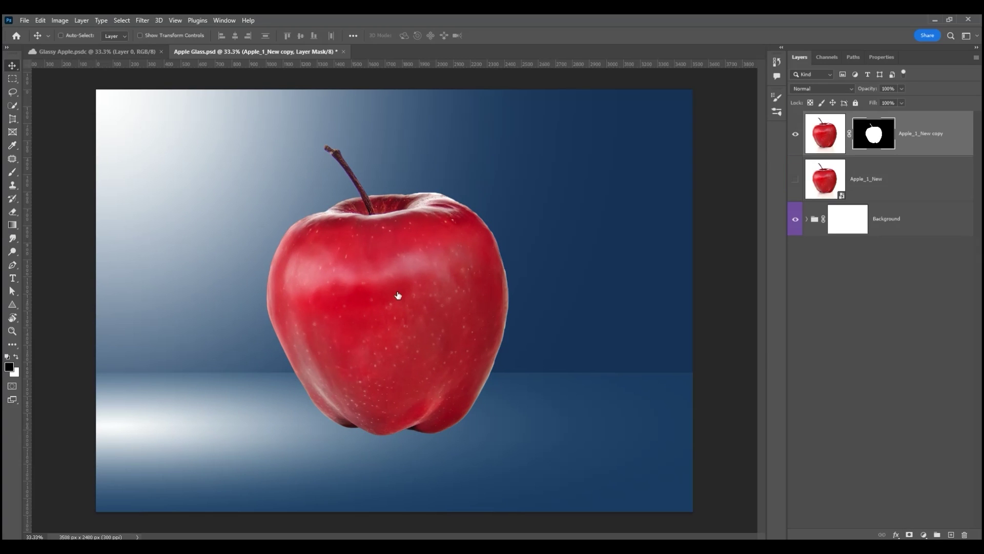
pyautogui.scroll(5, 398, 295)
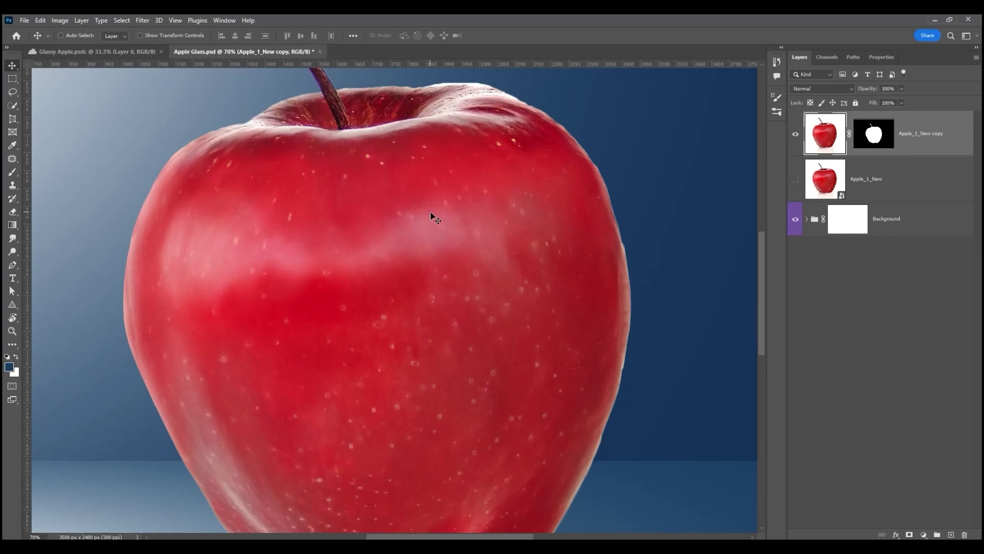
# Convert the masked Apple_1_New copy layer to a smart object.
pyautogui.scroll(2, 435, 218)
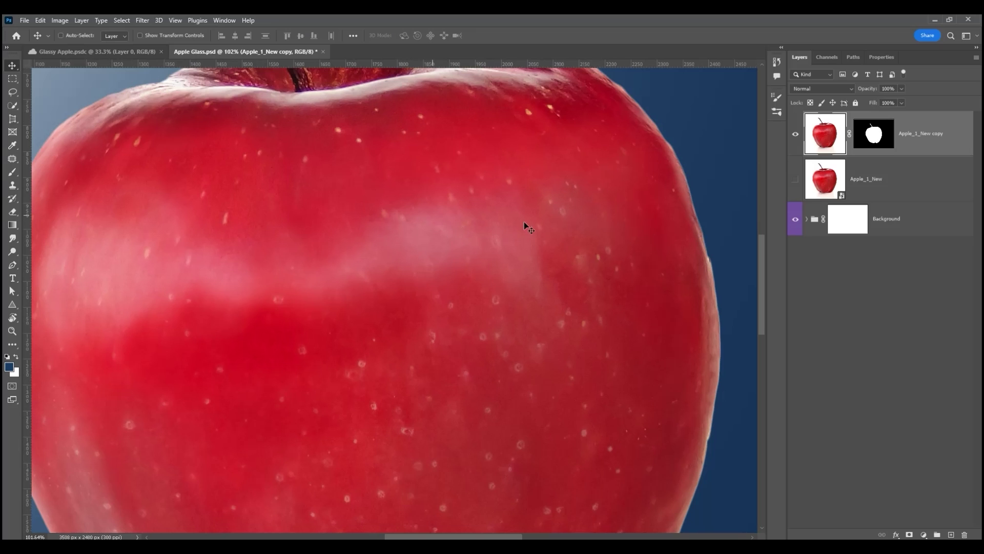
pyautogui.scroll(-3, 524, 221)
pyautogui.scroll(2, 336, 409)
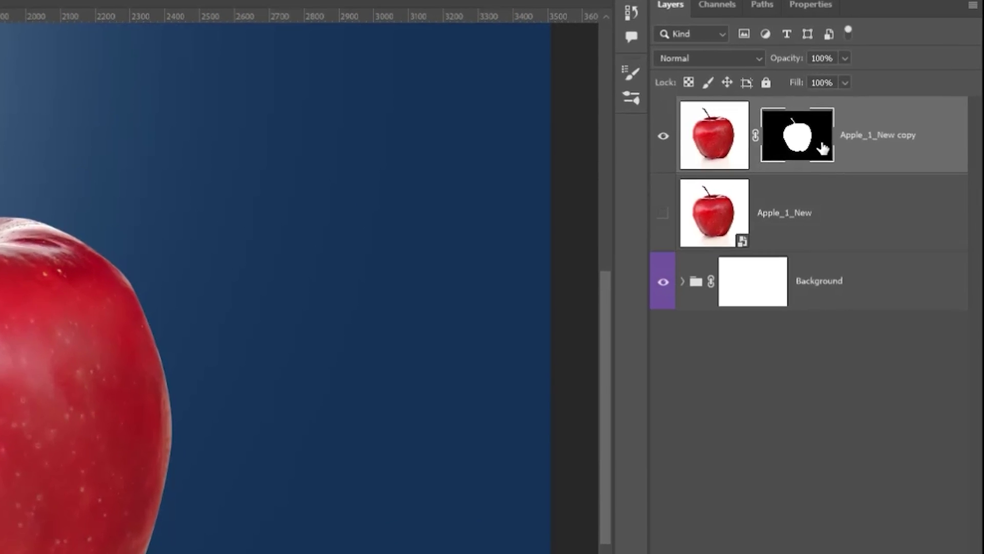
pyautogui.rightClick(912, 164)
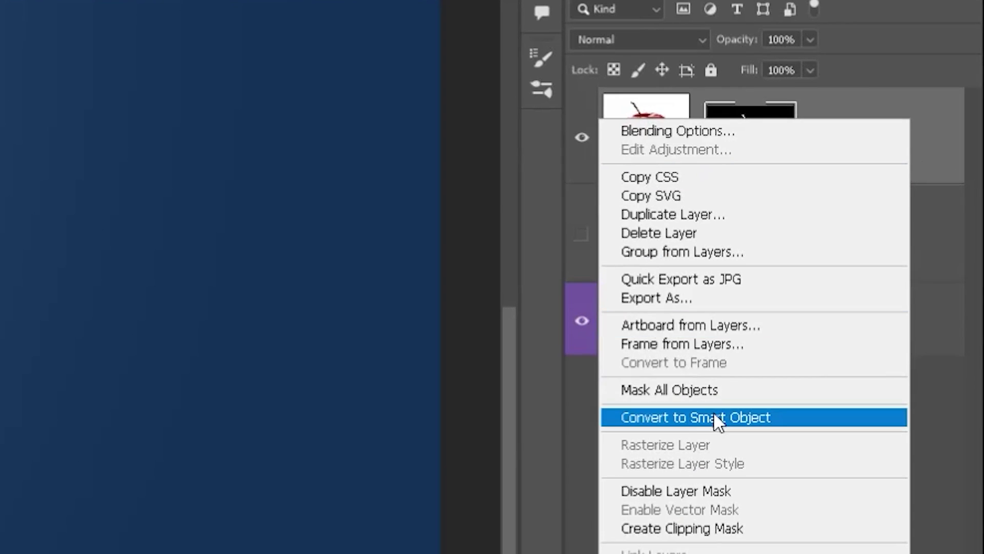
pyautogui.click(763, 370)
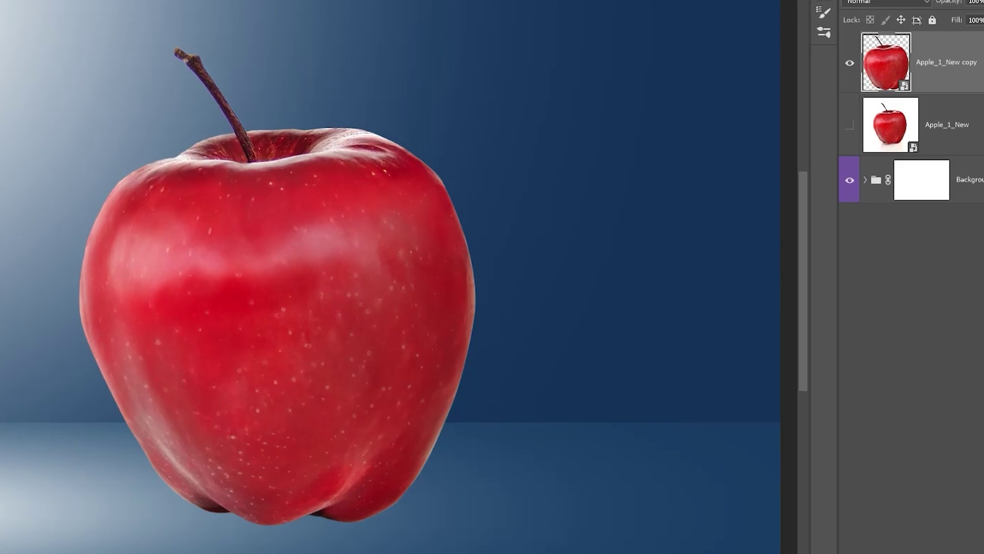
# Colorize the apple blue with Hue/Saturation, setting Hue to 210, Saturation to 60 and Lightness to -10.
pyautogui.hotkey('ctrl', 'u')
pyautogui.moveTo(467, 49); pyautogui.dragTo(751, 198)
pyautogui.click(814, 372)
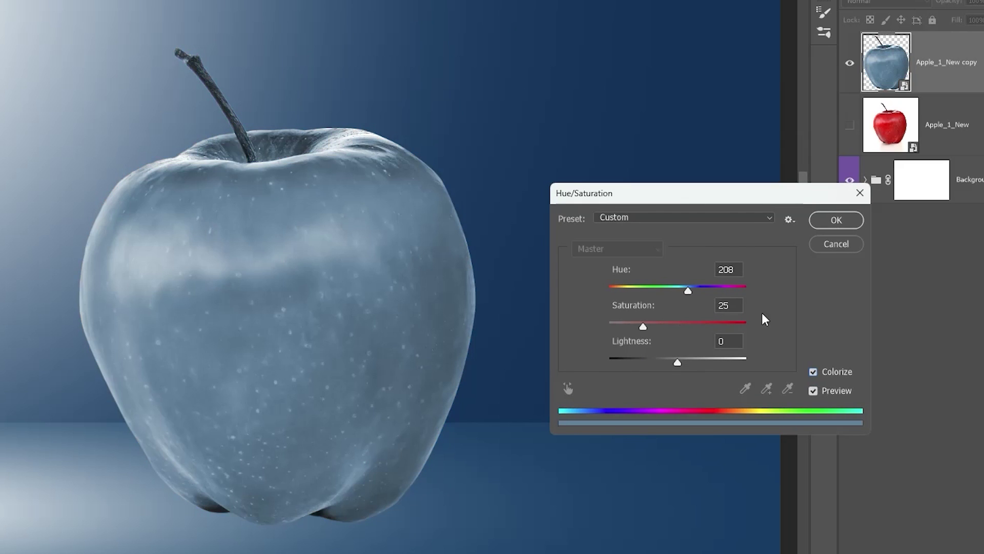
pyautogui.doubleClick(735, 270)
pyautogui.write('200')
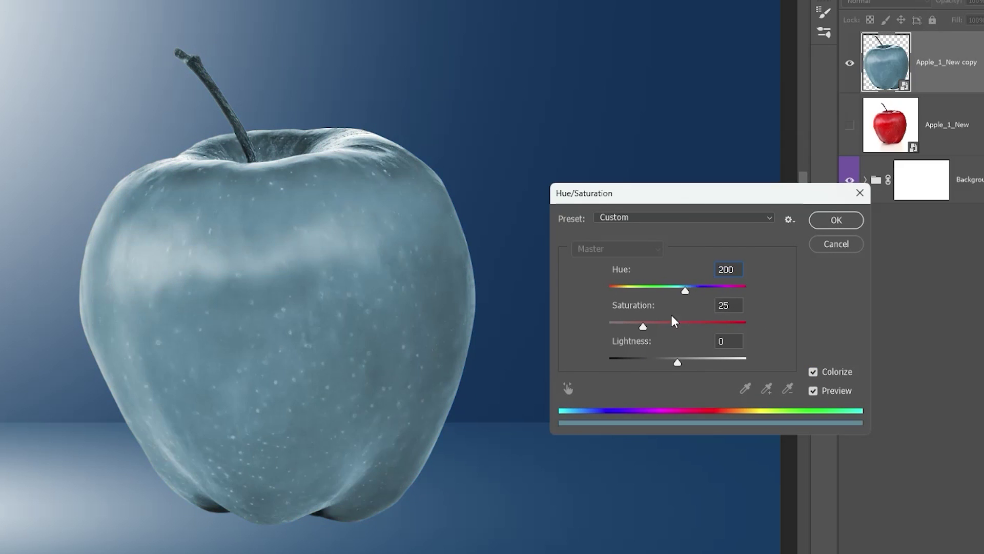
pyautogui.moveTo(644, 326); pyautogui.dragTo(692, 326)
pyautogui.write('210')
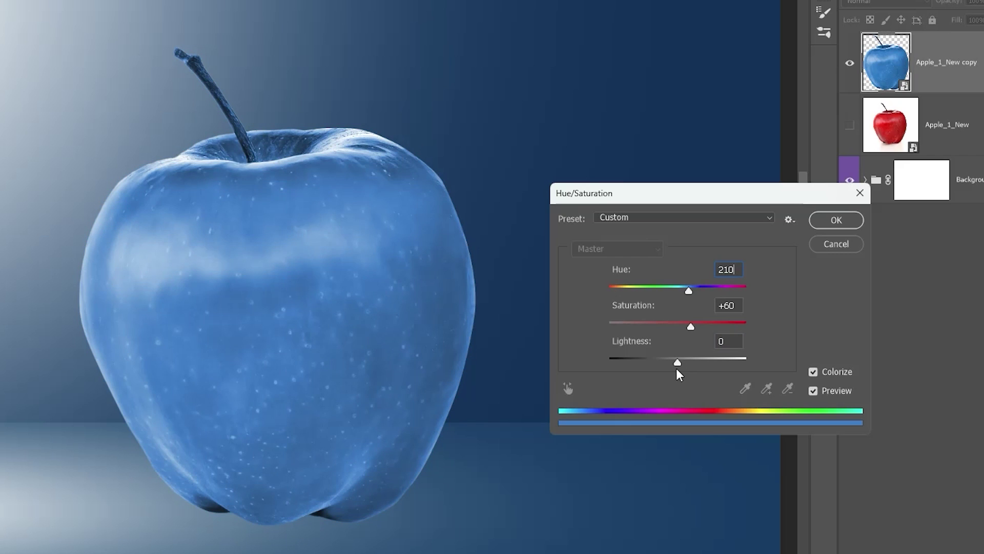
pyautogui.moveTo(676, 365); pyautogui.dragTo(672, 364)
pyautogui.write('-10')
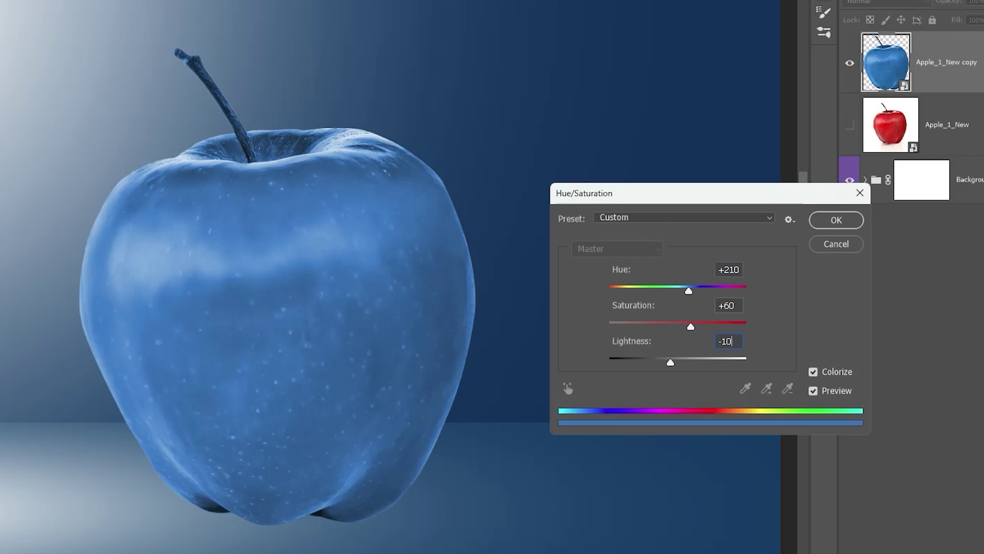
pyautogui.click(826, 223)
# Darken the apple's midtones with Levels, setting the midtone input to about 0.89.
pyautogui.hotkey('ctrl', 'l')
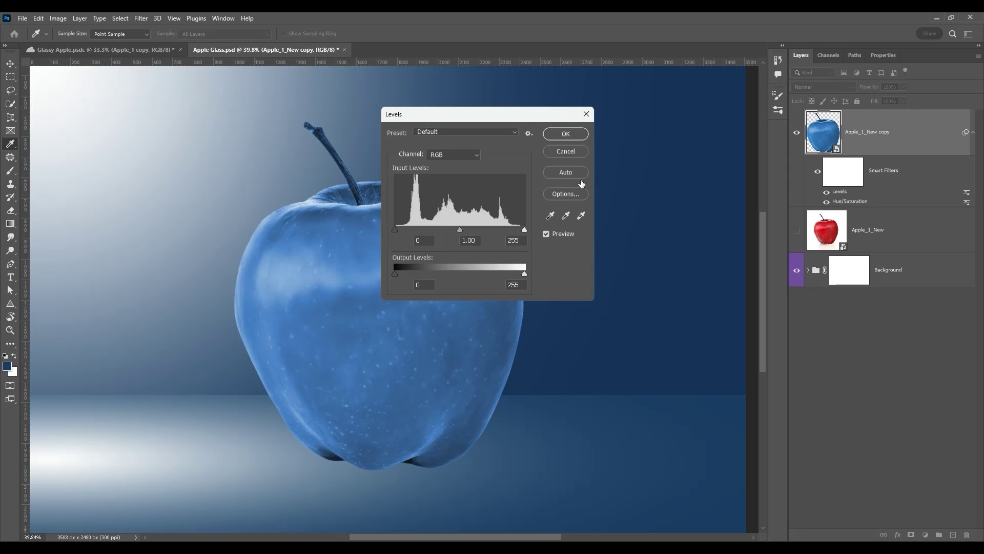
pyautogui.moveTo(488, 111); pyautogui.dragTo(650, 155)
pyautogui.moveTo(626, 270); pyautogui.dragTo(635, 269)
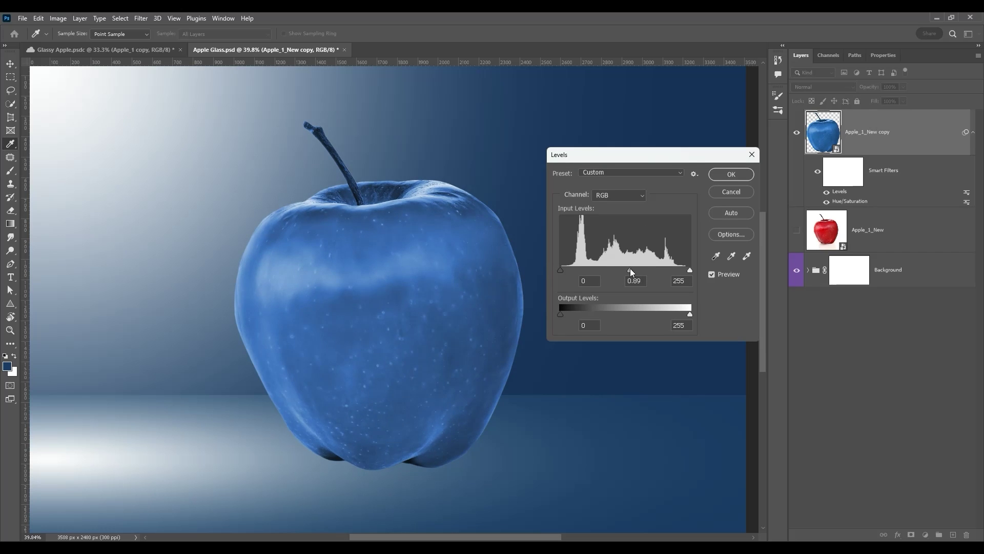
pyautogui.click(731, 174)
pyautogui.press('p')
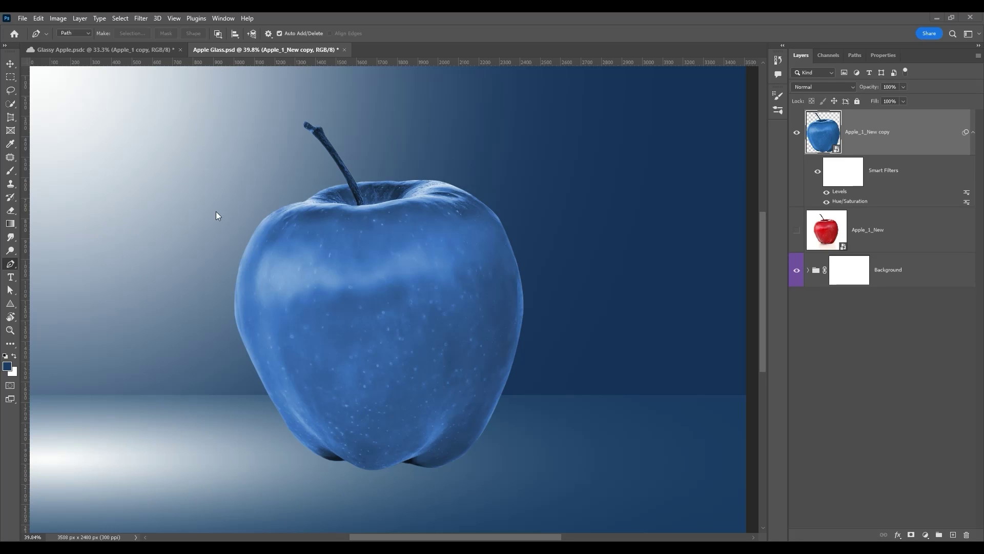
# Place the Coral_Reef image as an embedded object above the apple layer.
pyautogui.click(23, 20)
pyautogui.click(91, 223)
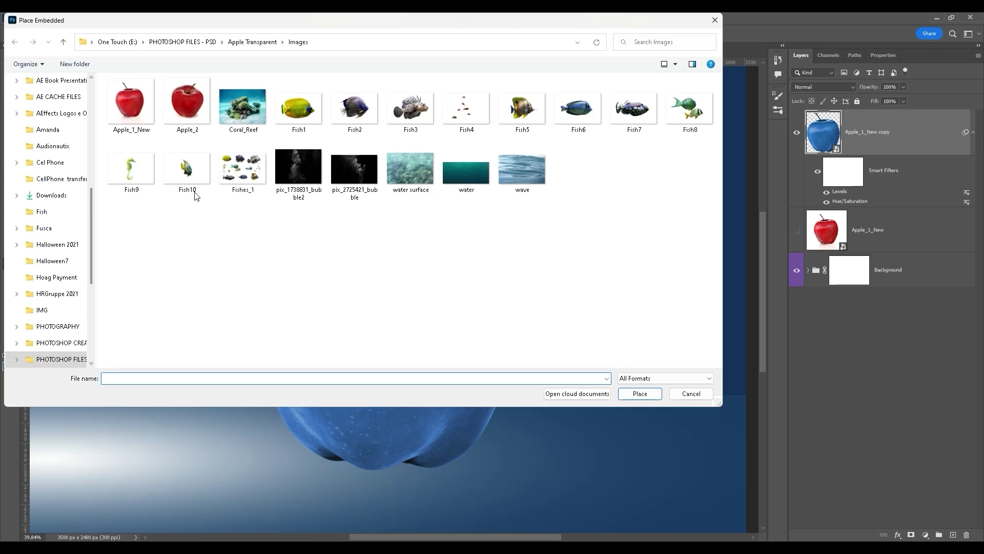
pyautogui.doubleClick(241, 108)
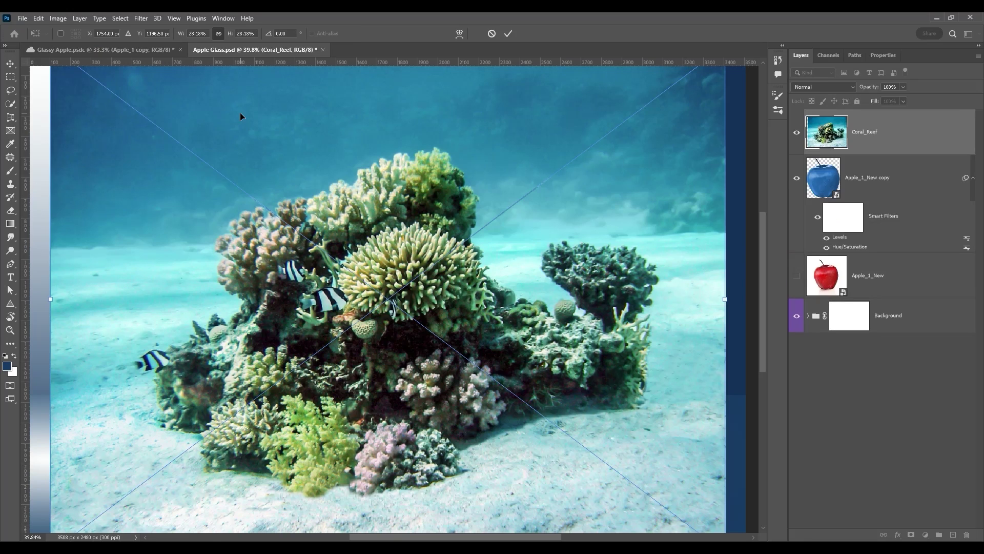
pyautogui.click(509, 34)
# Select the coral reef with Select Subject and set the edge detection Radius to 0 px in Select and Mask.
pyautogui.click(117, 18)
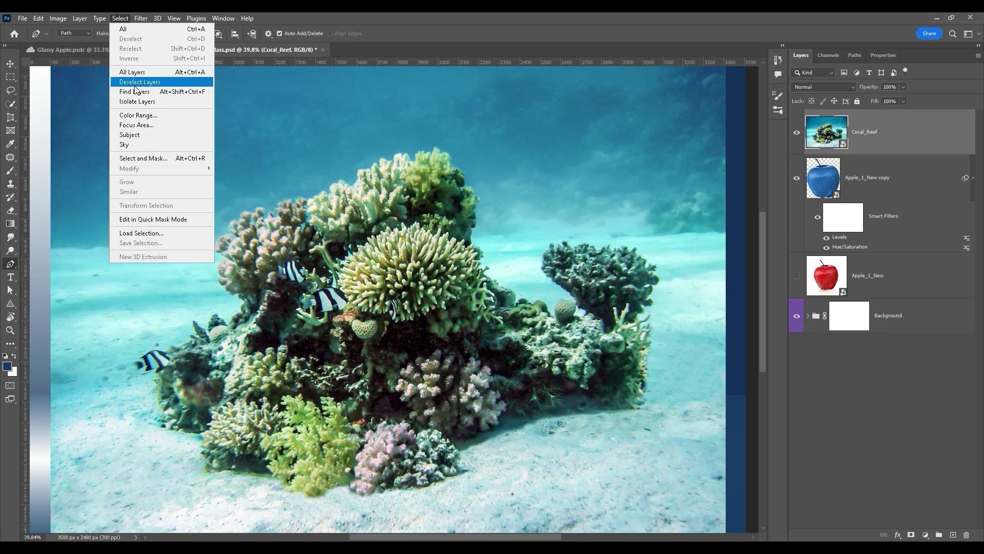
pyautogui.click(141, 134)
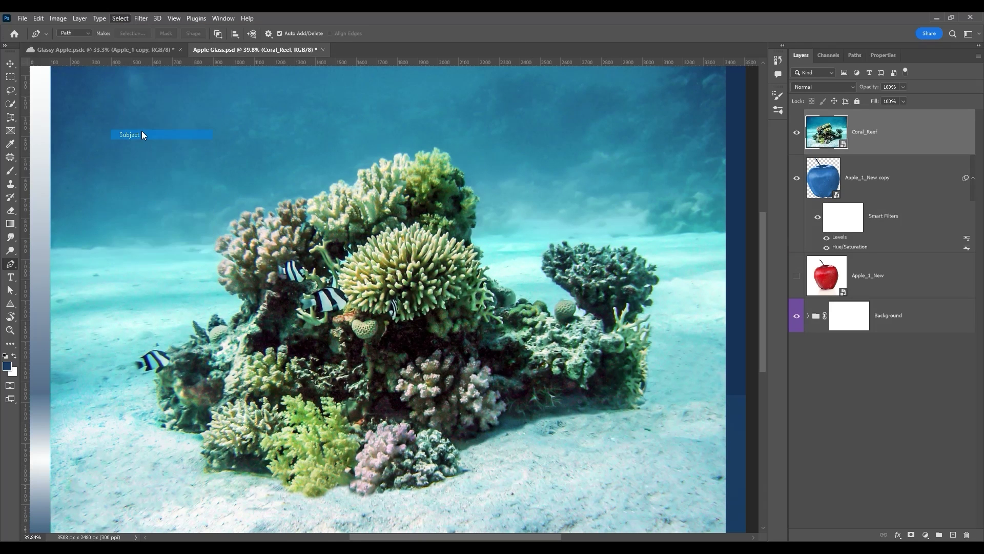
pyautogui.click(150, 157)
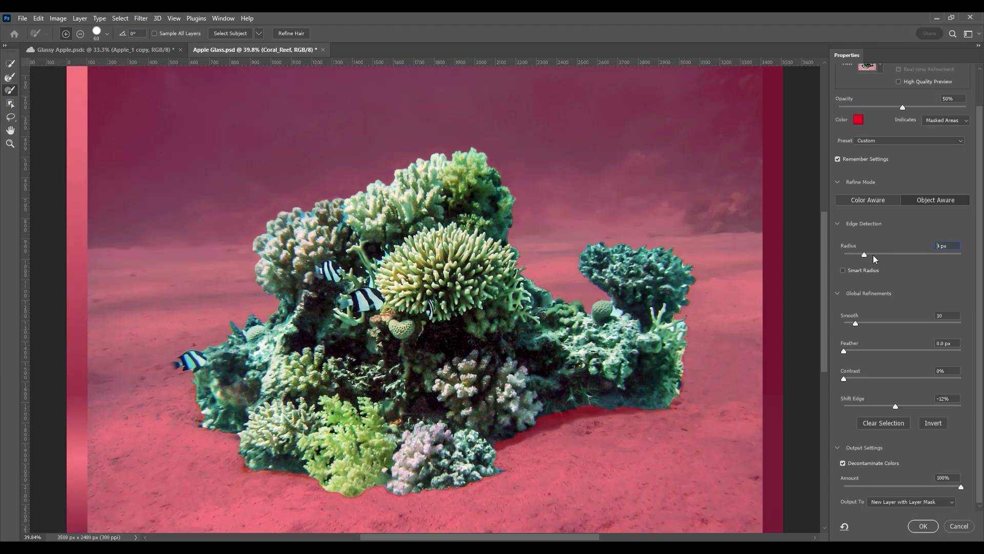
pyautogui.moveTo(867, 255); pyautogui.dragTo(845, 253)
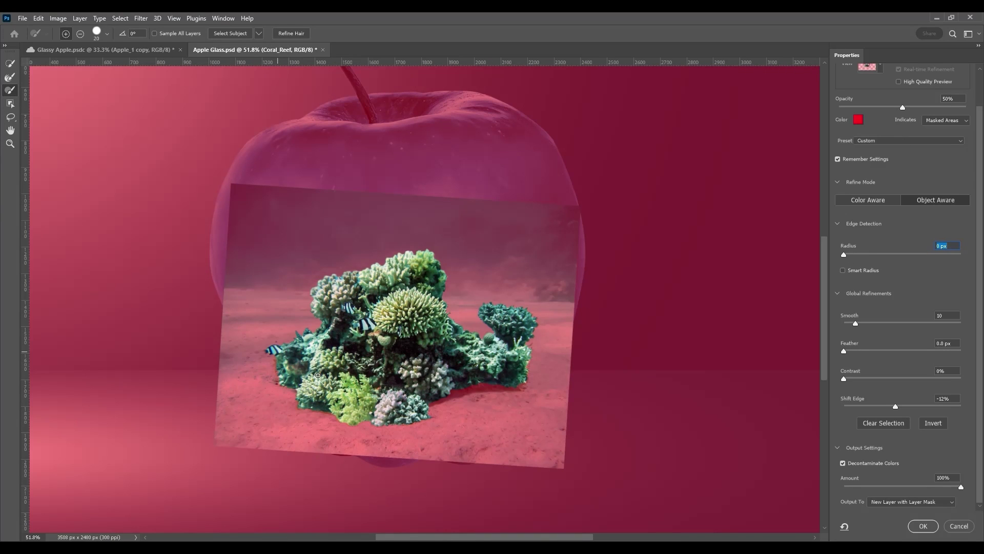
# Enlarge the brush, add the sand around the coral's base to the selection and raise Shift Edge slightly.
pyautogui.press(']')
pyautogui.press(']')
pyautogui.press(']')
pyautogui.press(']')
pyautogui.moveTo(318, 375)
pyautogui.mouseDown()
pyautogui.moveTo(257, 394)
pyautogui.moveTo(411, 435)
pyautogui.moveTo(534, 390)
pyautogui.moveTo(446, 442)
pyautogui.moveTo(369, 454)
pyautogui.mouseUp()
pyautogui.click(10, 77)
pyautogui.moveTo(303, 291)
pyautogui.mouseDown()
pyautogui.moveTo(364, 269)
pyautogui.moveTo(486, 336)
pyautogui.mouseUp()
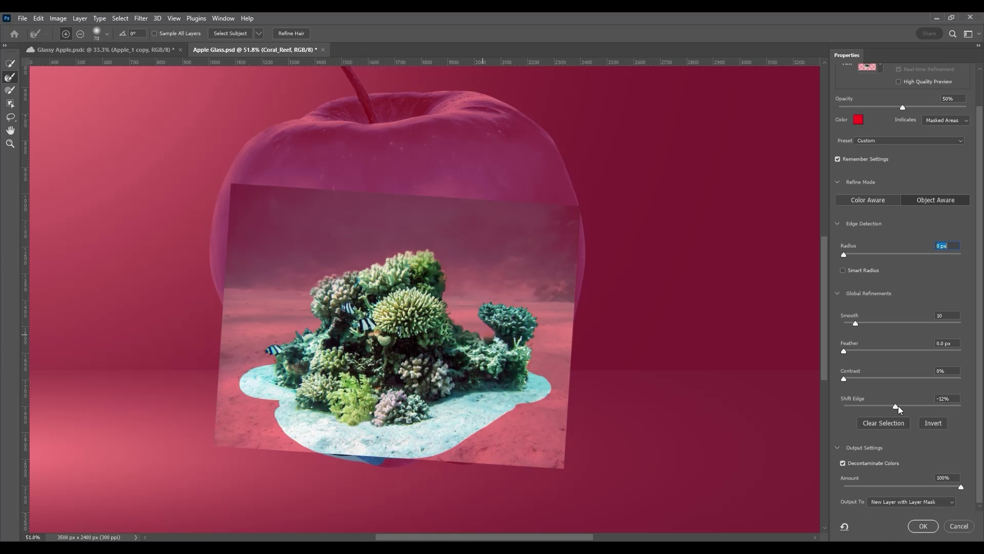
pyautogui.moveTo(898, 406); pyautogui.dragTo(903, 406)
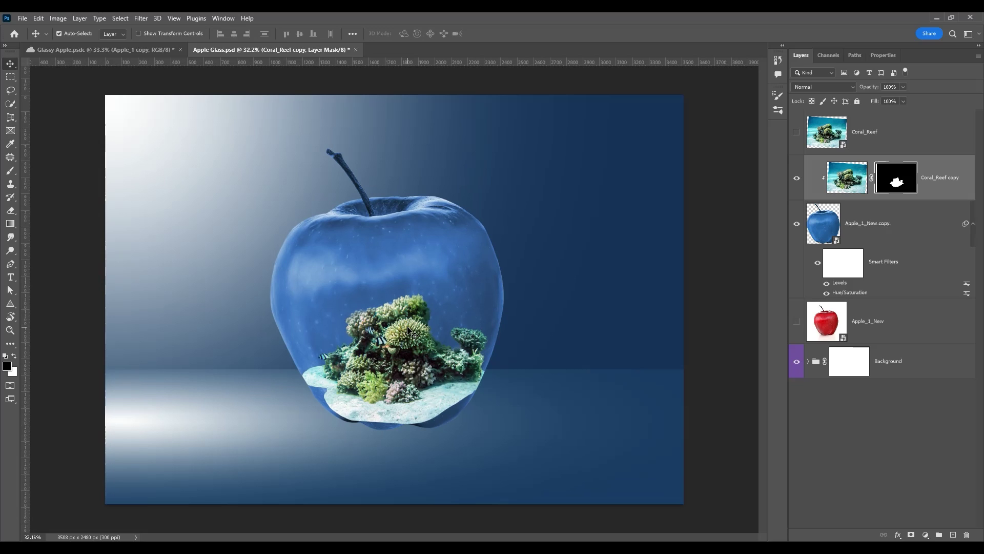
# Scale down the Coral_Reef copy layer slightly and reposition it inside the lower part of the apple.
pyautogui.hotkey('ctrl', 't')
pyautogui.moveTo(514, 252); pyautogui.dragTo(487, 273)
pyautogui.moveTo(424, 315); pyautogui.dragTo(431, 312)
pyautogui.click(507, 34)
# Trim the lower edge of the sand on the Coral_Reef copy mask with a 60 px Hard Round brush.
pyautogui.scroll(5, 342, 422)
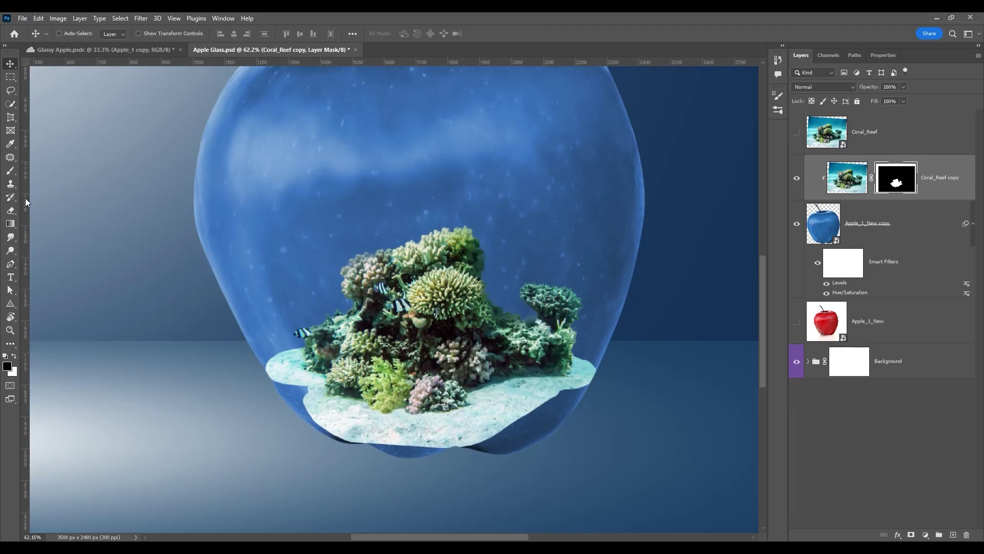
pyautogui.click(839, 187)
pyautogui.click(891, 181)
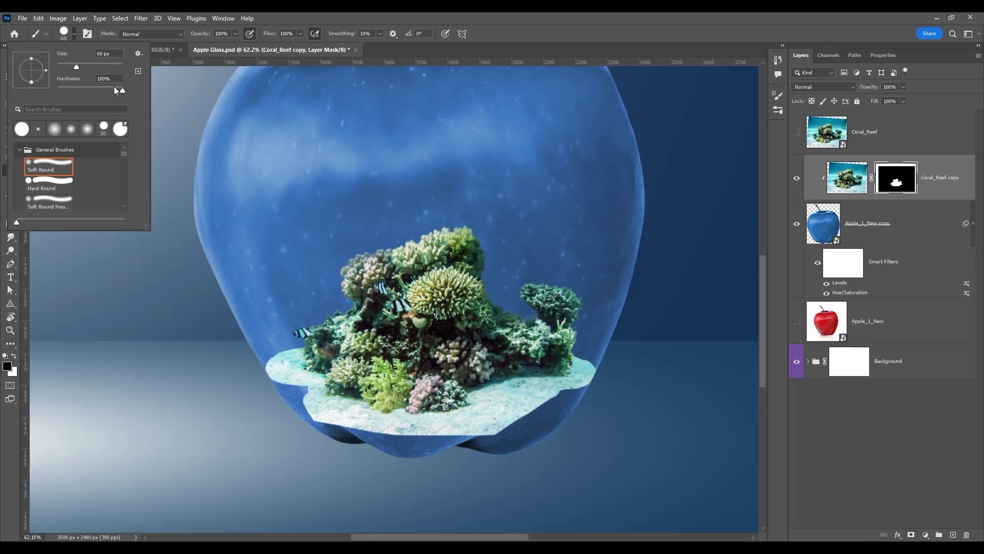
pyautogui.click(50, 184)
pyautogui.press('Return')
pyautogui.click(778, 111)
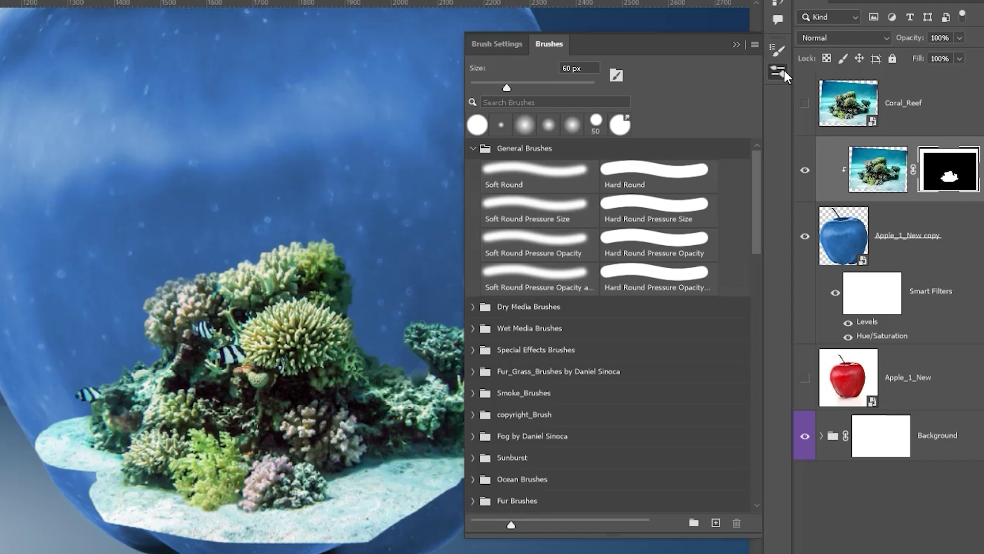
pyautogui.moveTo(462, 50); pyautogui.dragTo(488, 48)
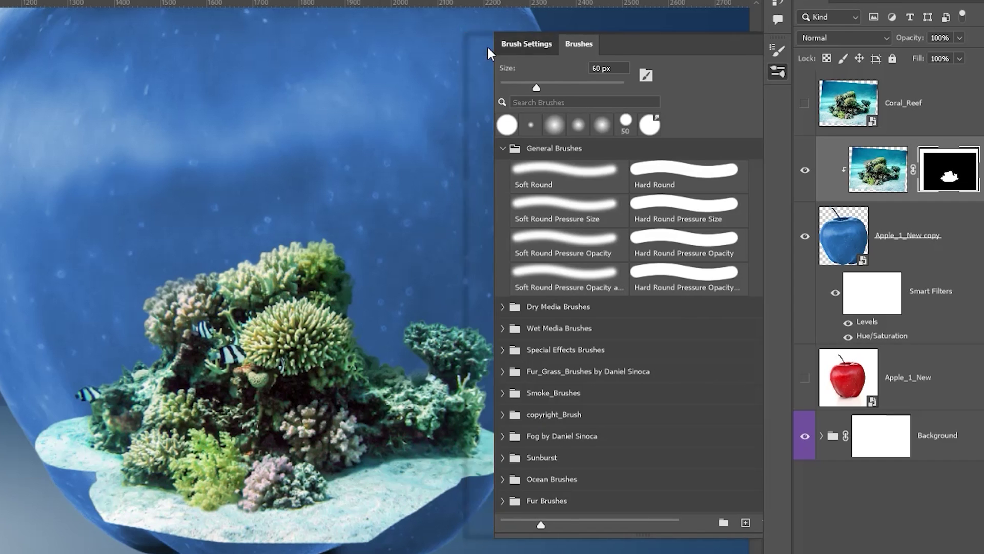
pyautogui.click(527, 44)
pyautogui.click(738, 43)
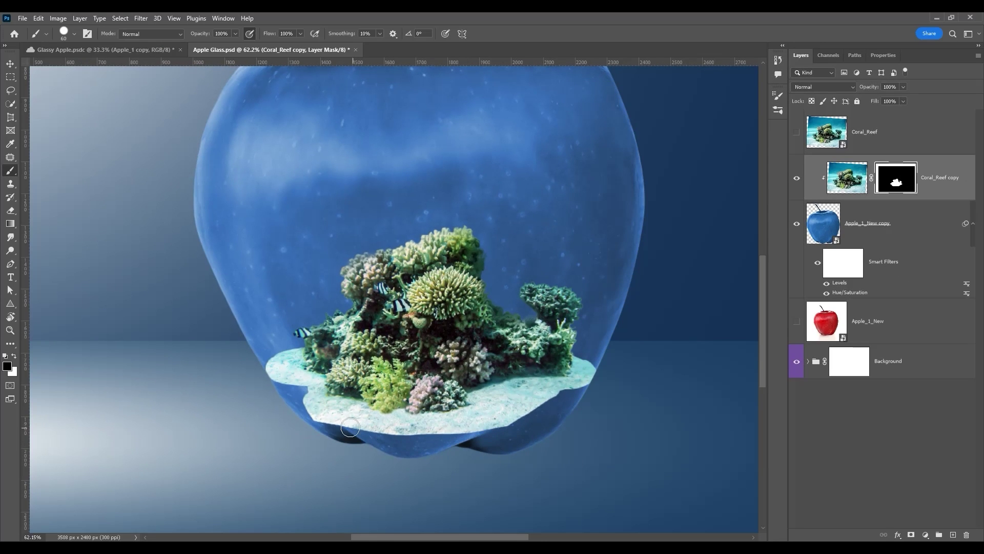
pyautogui.moveTo(351, 428)
pyautogui.mouseDown()
pyautogui.moveTo(450, 439)
pyautogui.moveTo(417, 440)
pyautogui.moveTo(590, 406)
pyautogui.moveTo(427, 431)
pyautogui.moveTo(511, 414)
pyautogui.mouseUp()
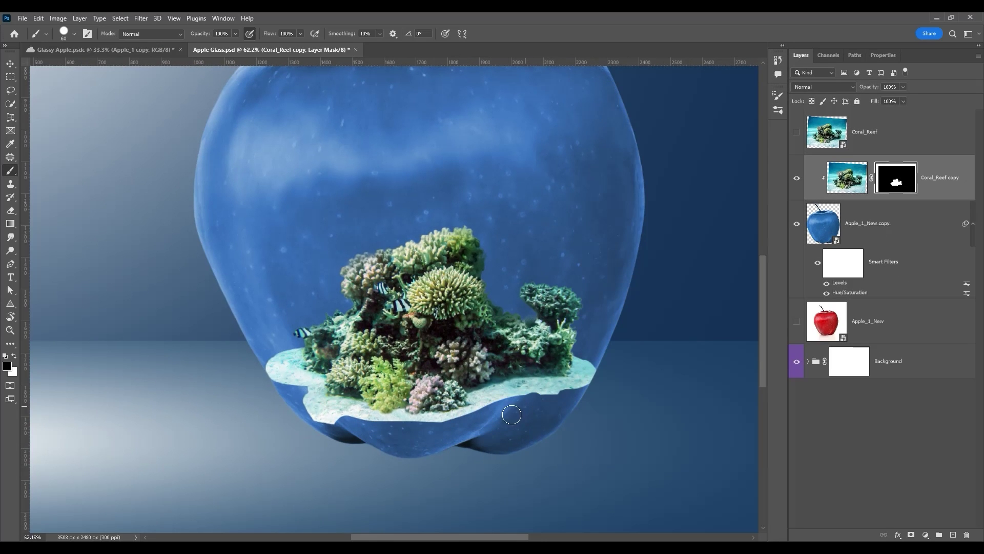
pyautogui.moveTo(344, 425)
pyautogui.mouseDown()
pyautogui.moveTo(301, 397)
pyautogui.moveTo(335, 420)
pyautogui.moveTo(462, 429)
pyautogui.mouseUp()
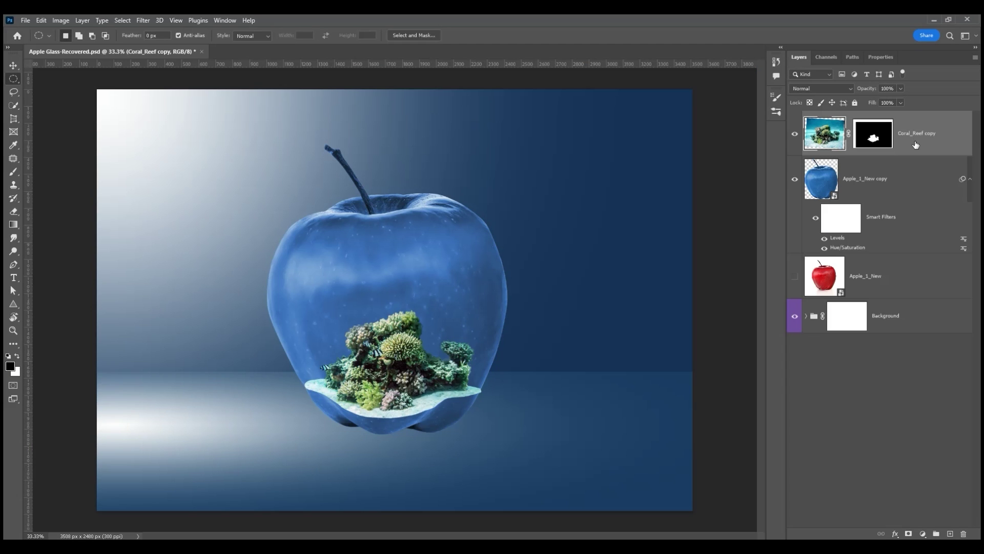
# Convert the Coral_Reef copy layer to a smart object and mask it with the outline of the Apple_1_New copy layer.
pyautogui.rightClick(916, 145)
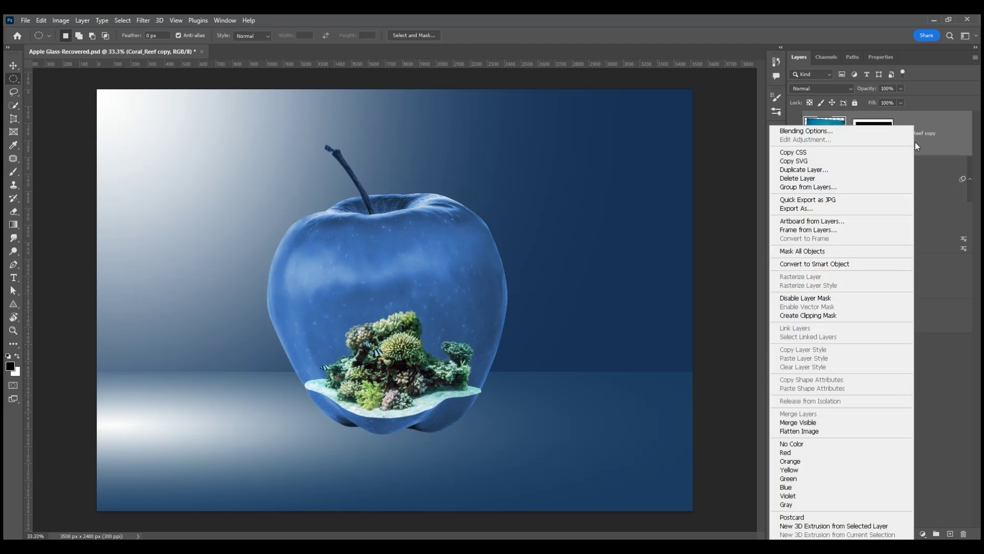
pyautogui.click(866, 267)
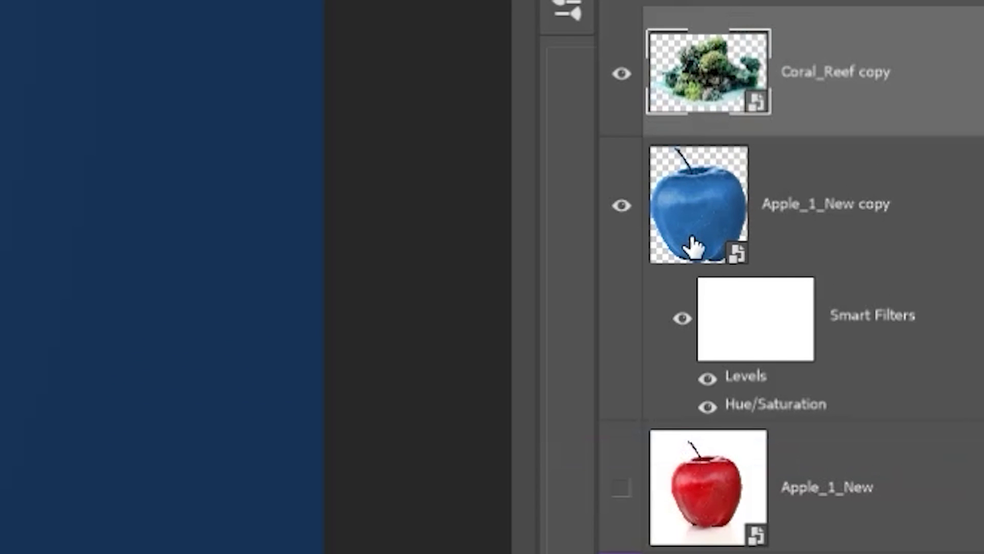
pyautogui.moveTo(692, 247); pyautogui.dragTo(694, 245)
pyautogui.click(918, 238)
pyautogui.click(949, 100)
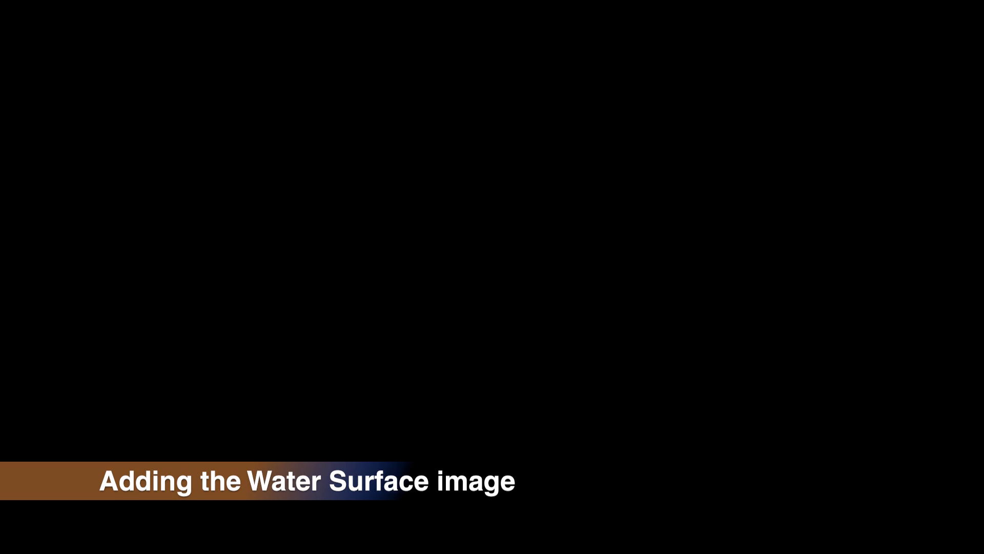
# Place the water surface image as an embedded object above the Coral_Reef copy layer.
pyautogui.click(25, 20)
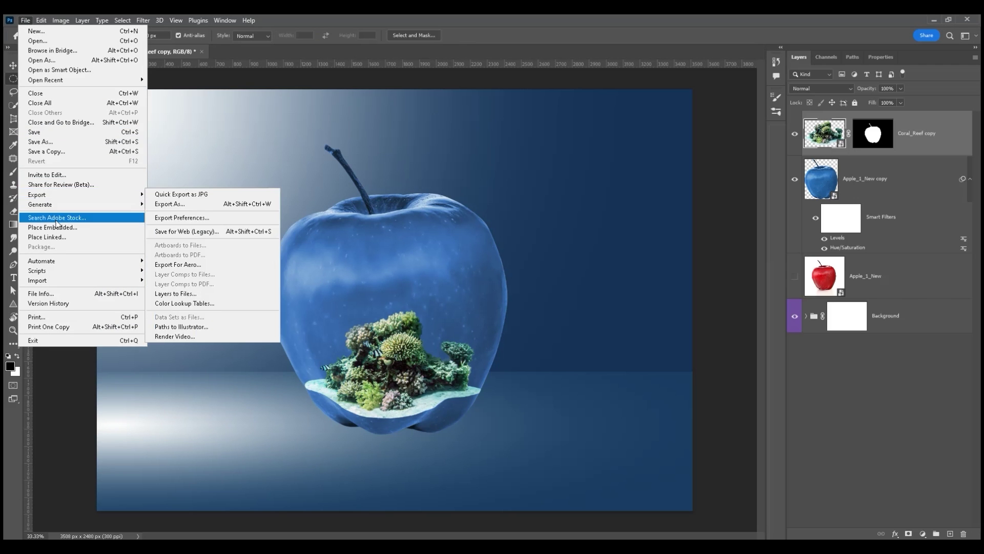
pyautogui.click(57, 227)
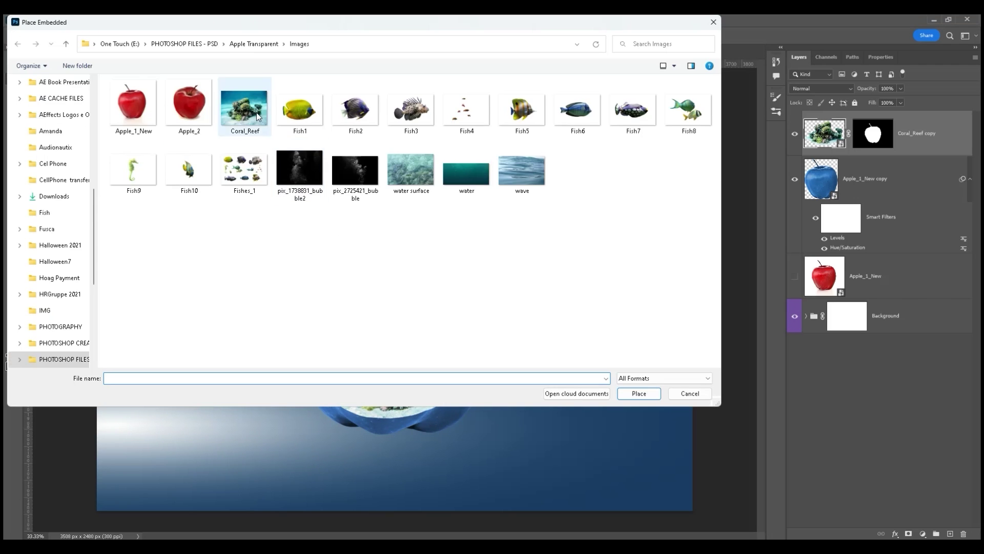
pyautogui.doubleClick(406, 177)
pyautogui.press('Return')
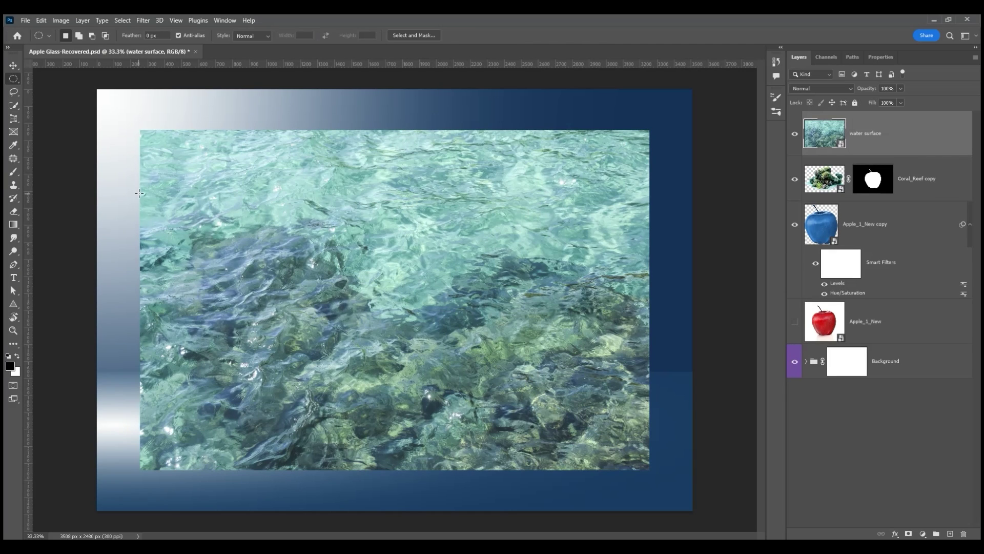
# Draw a wide elliptical selection across the full width of the water surface image and add it as a layer mask.
pyautogui.moveTo(139, 203); pyautogui.dragTo(649, 355)
pyautogui.moveTo(425, 289); pyautogui.dragTo(426, 263)
pyautogui.click(908, 533)
# Scale the masked water surface down to about 46% and position it across the middle of the blue apple.
pyautogui.click(929, 150)
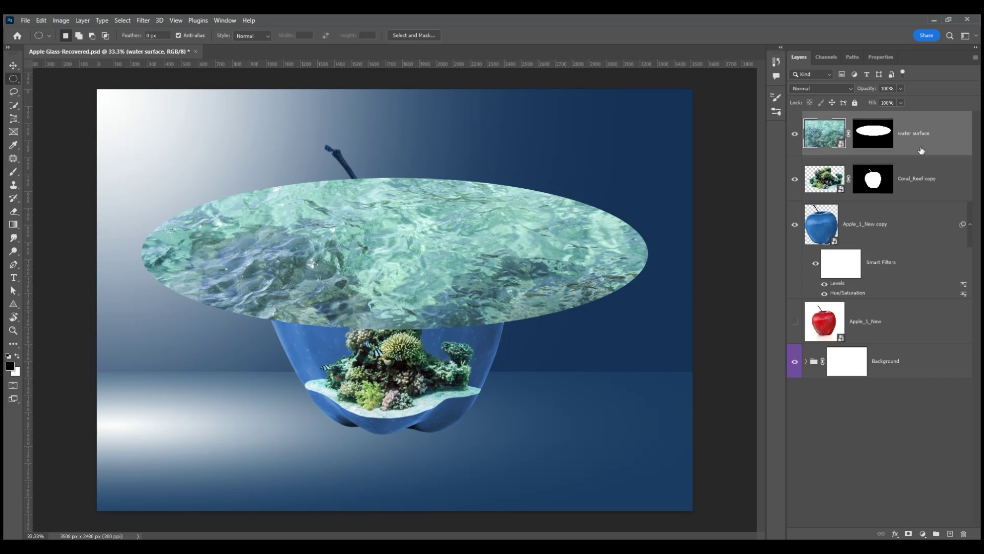
pyautogui.hotkey('ctrl', 't')
pyautogui.moveTo(649, 131); pyautogui.dragTo(373, 315)
pyautogui.moveTo(339, 369); pyautogui.dragTo(462, 291)
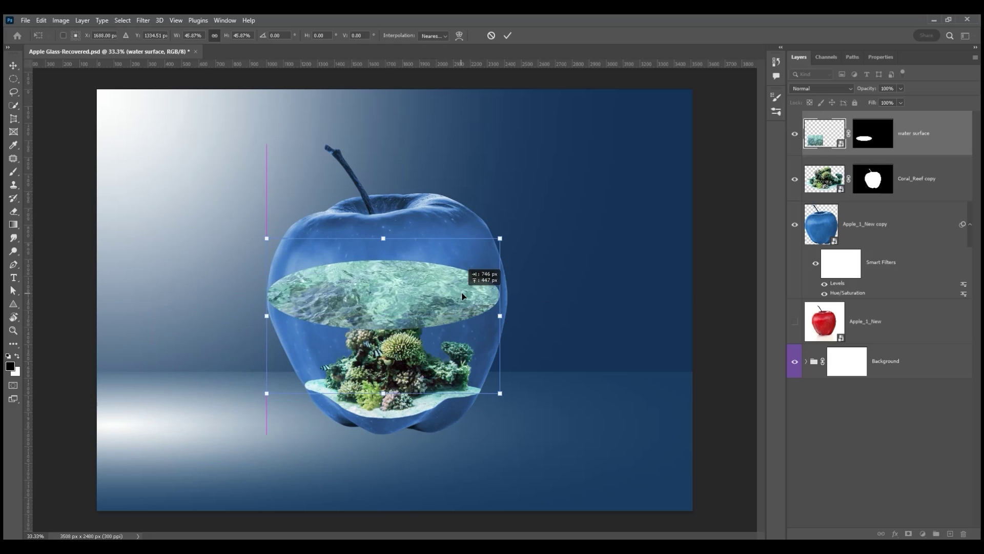
# Tilt the water surface about 10° counterclockwise and squash it into a thin ellipse spanning the blue apple's width.
pyautogui.moveTo(533, 239); pyautogui.dragTo(521, 215)
pyautogui.moveTo(436, 306); pyautogui.dragTo(438, 291)
pyautogui.moveTo(271, 323); pyautogui.dragTo(265, 324)
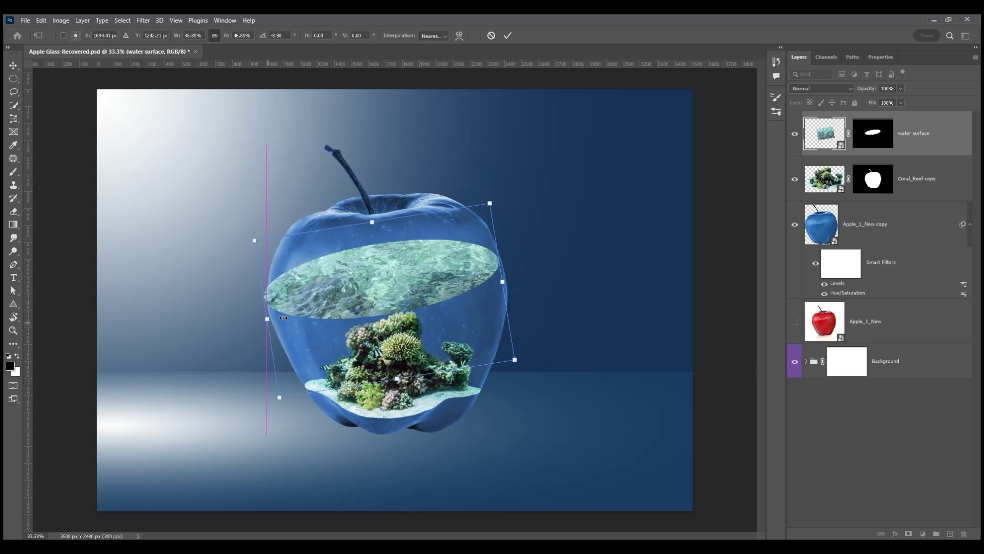
pyautogui.moveTo(503, 284); pyautogui.dragTo(508, 284)
pyautogui.moveTo(402, 378); pyautogui.dragTo(400, 341)
pyautogui.moveTo(393, 274); pyautogui.dragTo(396, 295)
pyautogui.press('Return')
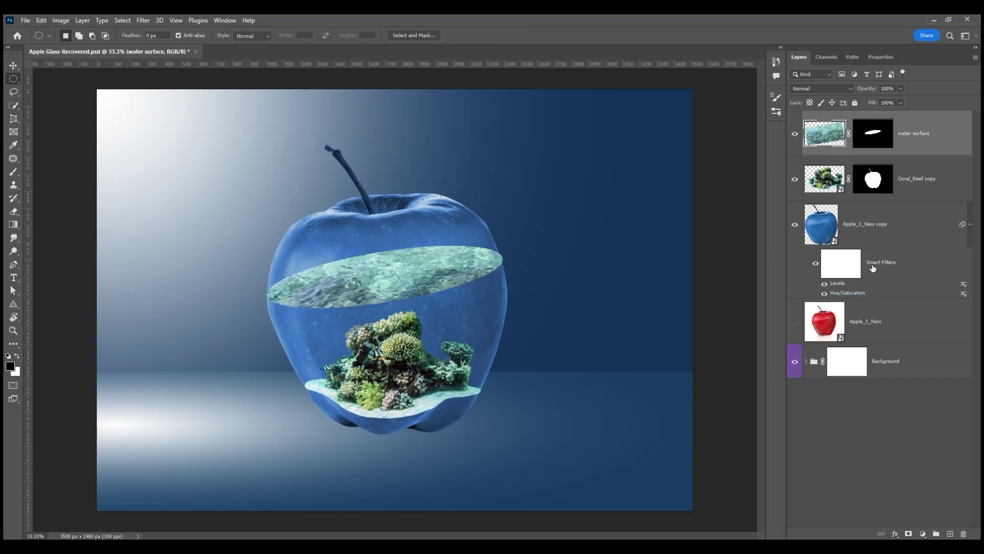
# Rasterize the masked water surface layer and duplicate it, leaving the original hidden beneath the copy.
pyautogui.rightClick(880, 147)
pyautogui.click(901, 175)
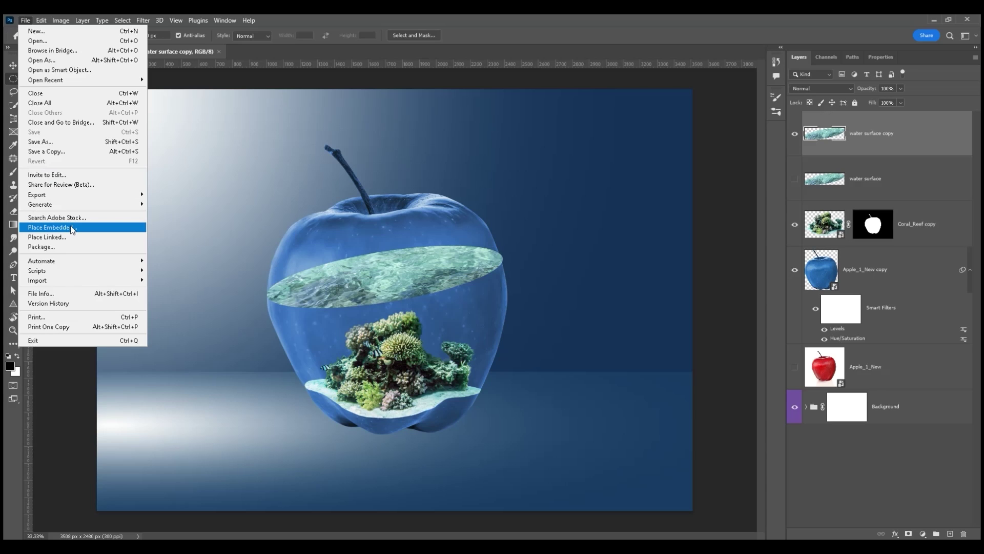
# Place the Apple_2 image as an embedded object above the water surface copy layer.
pyautogui.click(67, 220)
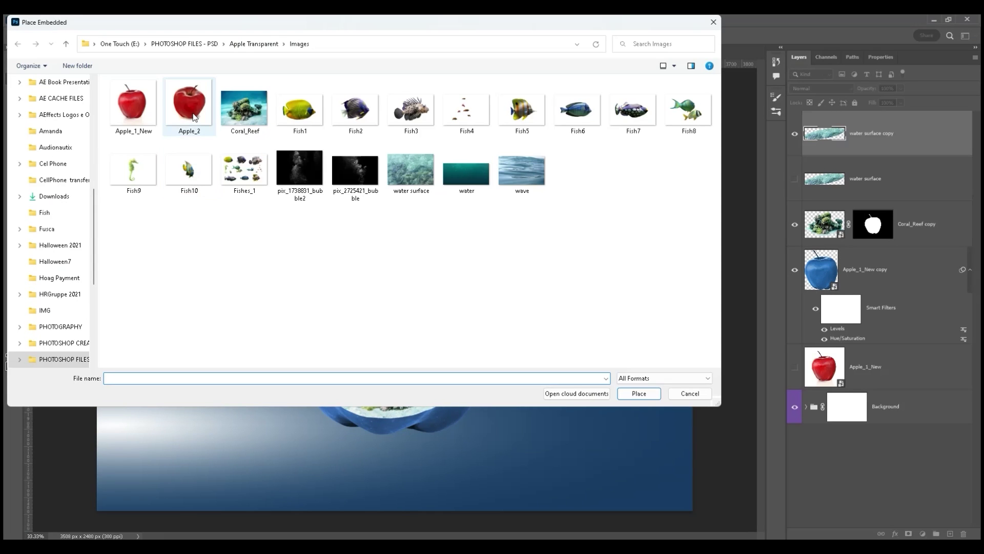
pyautogui.doubleClick(193, 115)
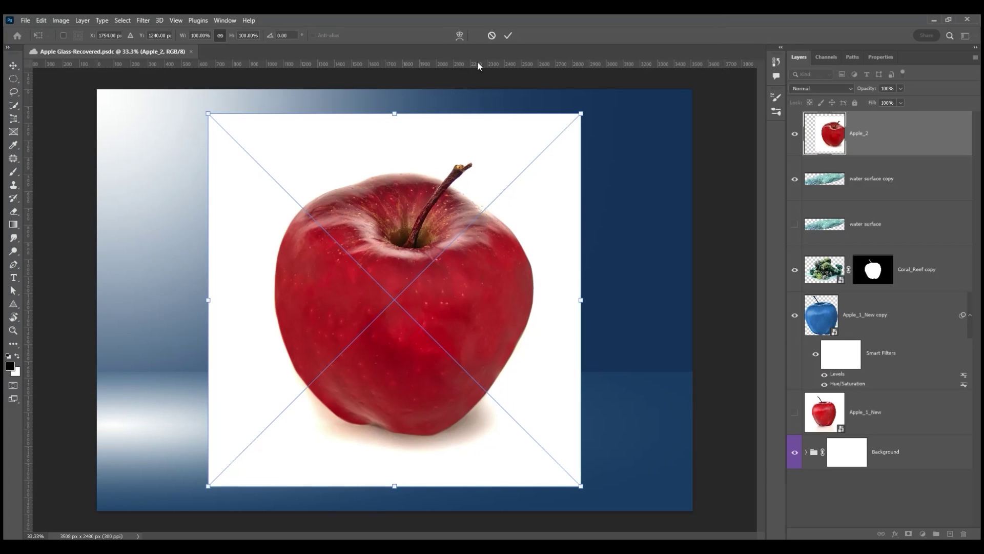
pyautogui.click(511, 38)
# Select the Apple_2 subject and refine it with Smooth 5, Feather 1.0 px, Shift Edge -20% and Decontaminate Colors, output as a new masked layer.
pyautogui.click(123, 20)
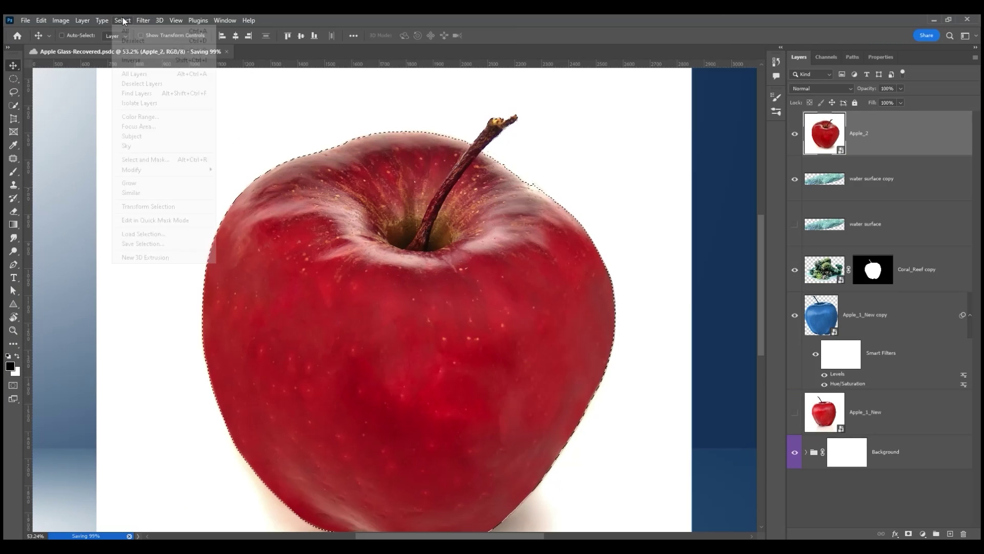
pyautogui.click(145, 160)
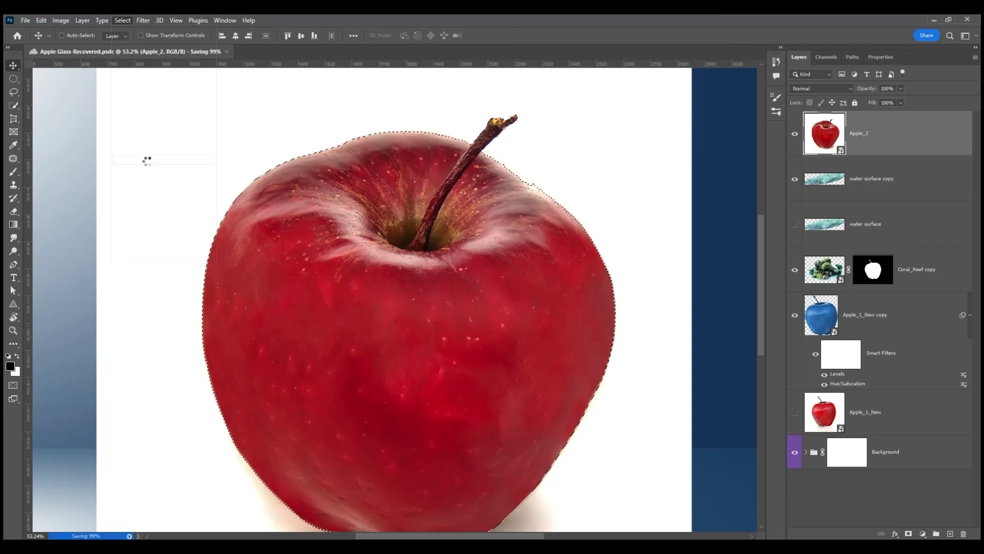
pyautogui.moveTo(900, 445); pyautogui.dragTo(888, 445)
pyautogui.moveTo(841, 362); pyautogui.dragTo(847, 389)
pyautogui.scroll(-1, 855, 478)
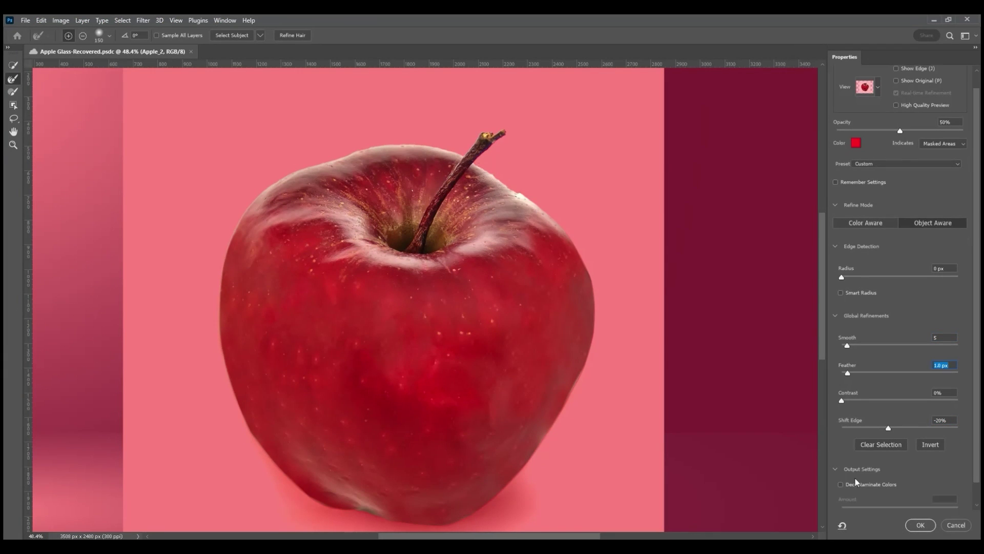
pyautogui.click(840, 484)
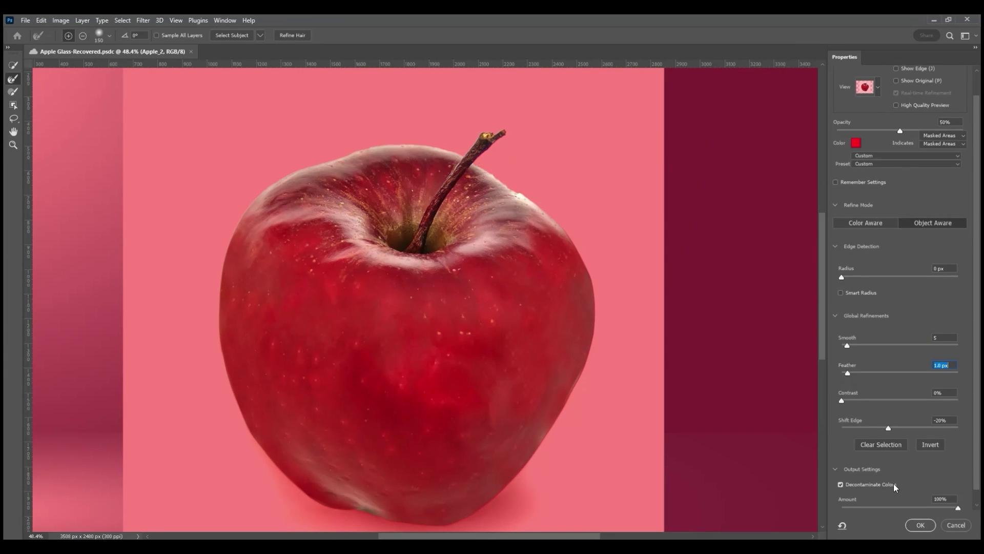
pyautogui.scroll(-1, 898, 490)
pyautogui.click(918, 524)
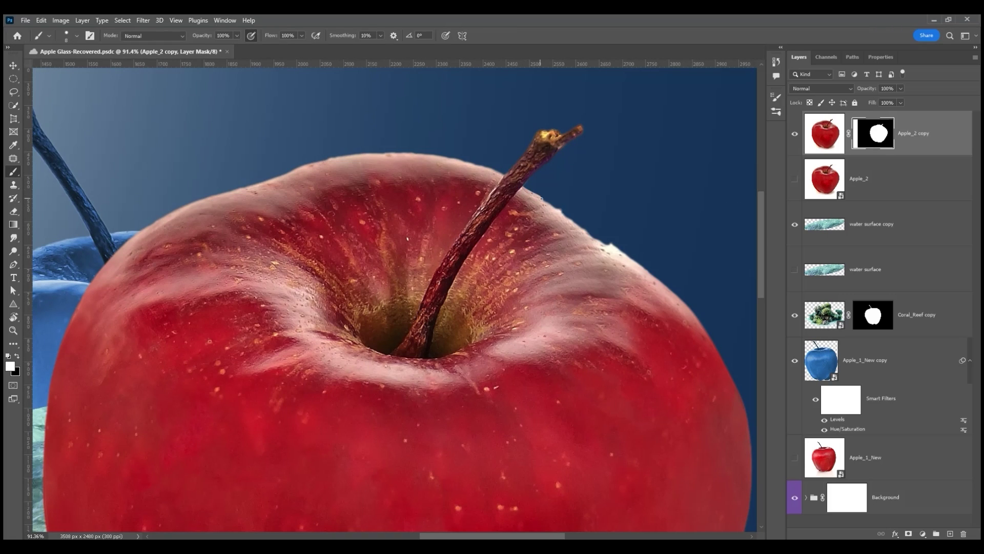
# Touch up the Apple_2 copy mask along the apple's upper edge near the stem and delete the original Apple_2 layer.
pyautogui.scroll(2, 513, 195)
pyautogui.moveTo(464, 162); pyautogui.dragTo(567, 231)
pyautogui.scroll(-12, 512, 287)
pyautogui.scroll(1, 512, 287)
pyautogui.click(946, 177)
pyautogui.press('Delete')
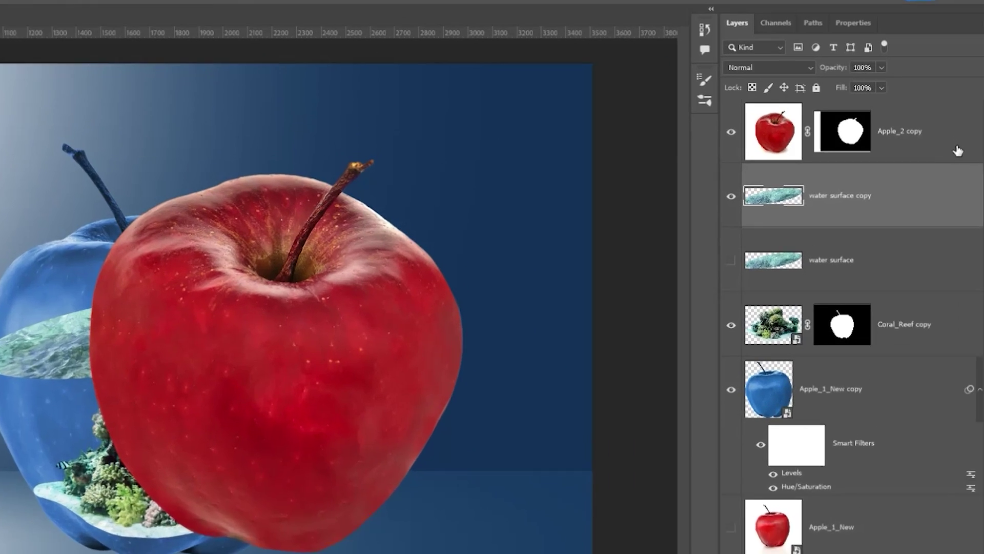
# Convert the Apple_2 copy layer to a smart object and move it below the Apple_1_New copy layer.
pyautogui.click(958, 151)
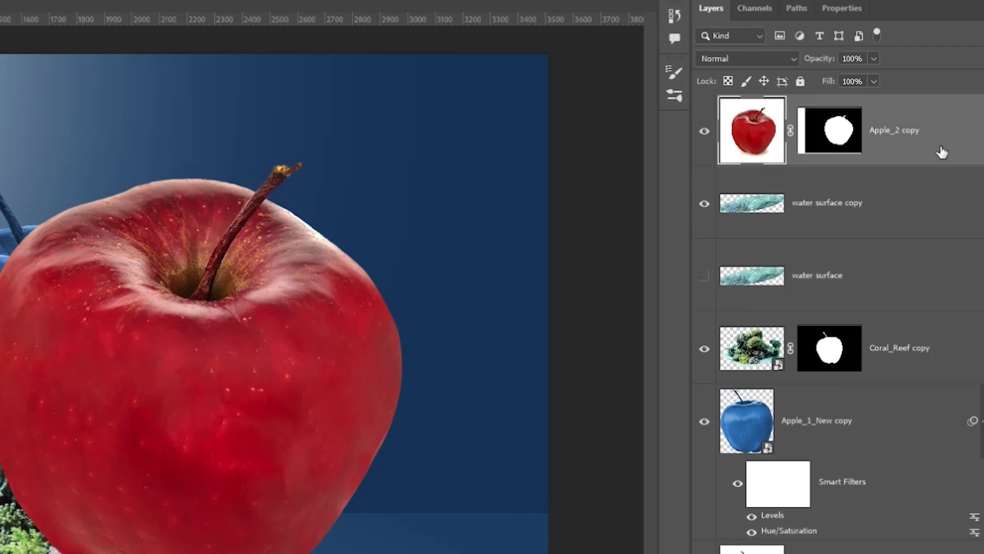
pyautogui.rightClick(942, 153)
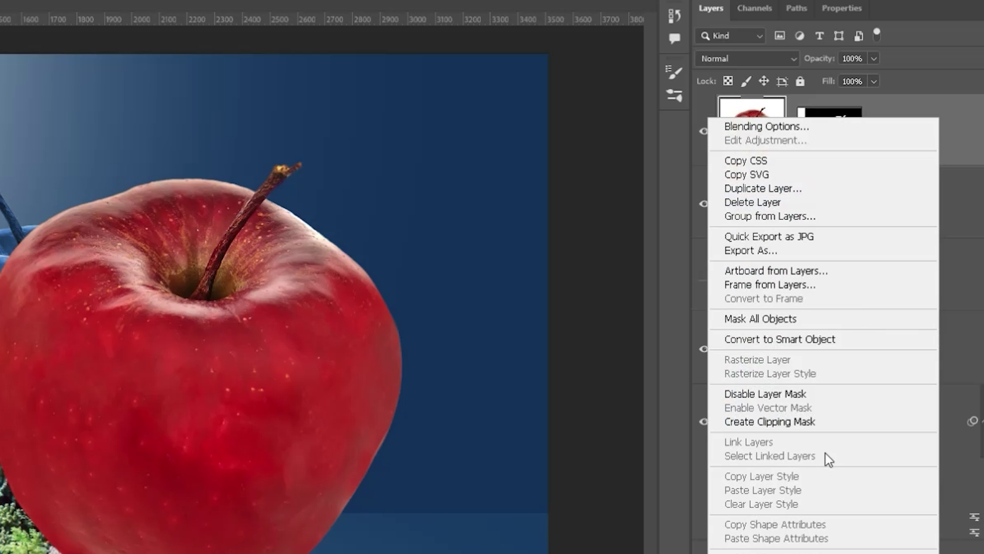
pyautogui.click(817, 343)
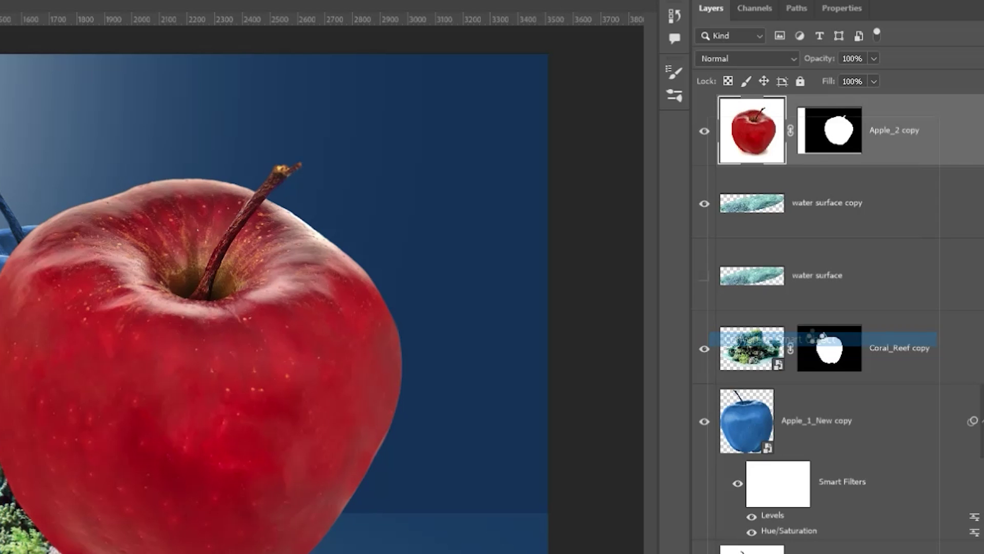
pyautogui.moveTo(741, 144); pyautogui.dragTo(828, 386)
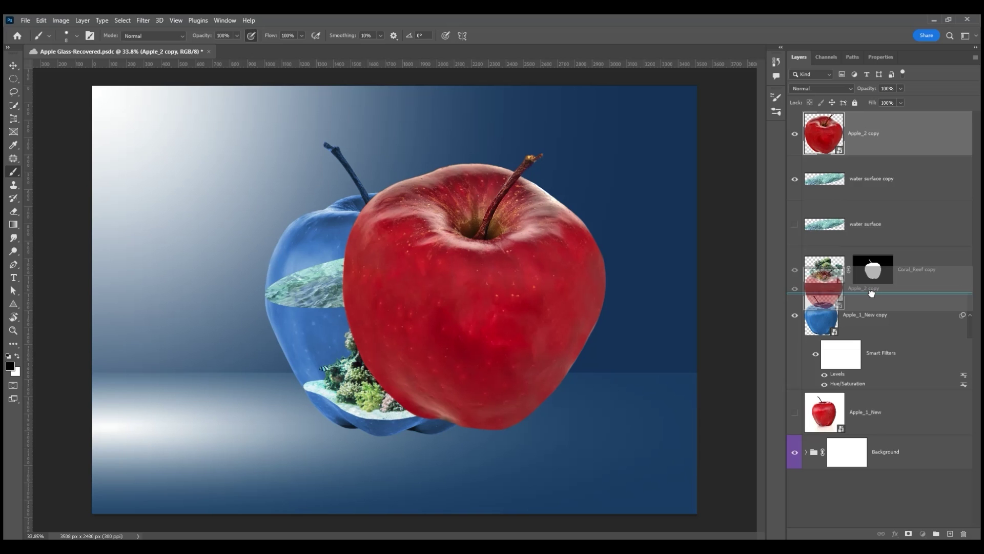
pyautogui.moveTo(872, 294); pyautogui.dragTo(878, 389)
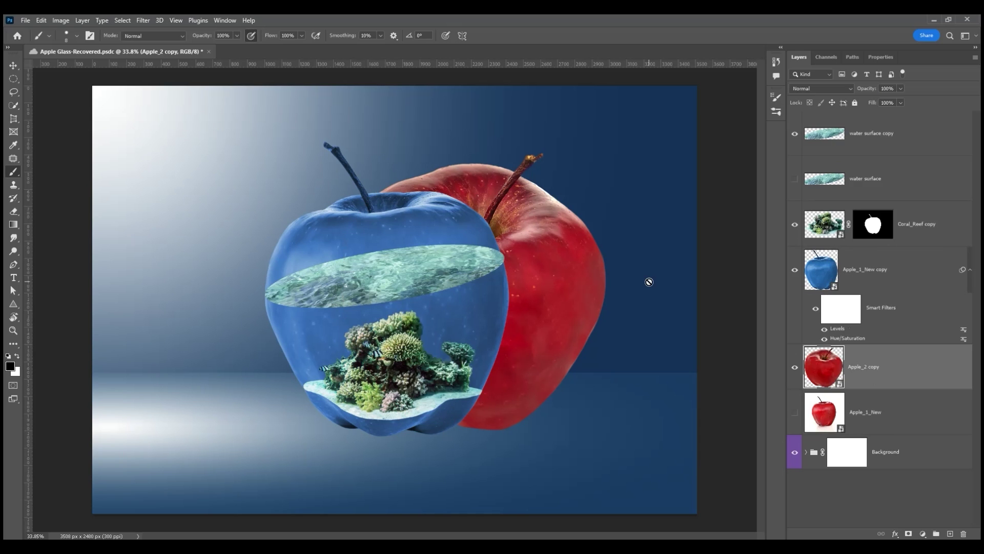
# Scale the Apple_2 copy to about 86.5%, rotate it about -88°, and place it on the floor behind the blue apple's left side.
pyautogui.hotkey('ctrl', 't')
pyautogui.moveTo(654, 102); pyautogui.dragTo(572, 185)
pyautogui.moveTo(622, 154); pyautogui.dragTo(255, 230)
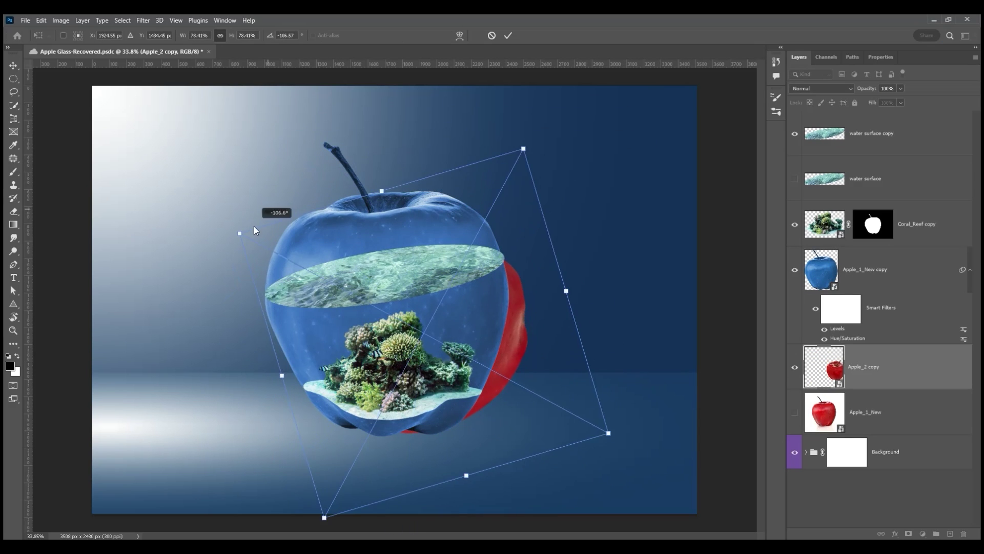
pyautogui.moveTo(500, 307); pyautogui.dragTo(325, 317)
pyautogui.moveTo(336, 160); pyautogui.dragTo(364, 117)
pyautogui.moveTo(350, 201); pyautogui.dragTo(335, 213)
pyautogui.moveTo(353, 128); pyautogui.dragTo(349, 136)
pyautogui.moveTo(280, 164); pyautogui.dragTo(300, 165)
pyautogui.moveTo(398, 155); pyautogui.dragTo(446, 207)
pyautogui.moveTo(327, 261); pyautogui.dragTo(326, 250)
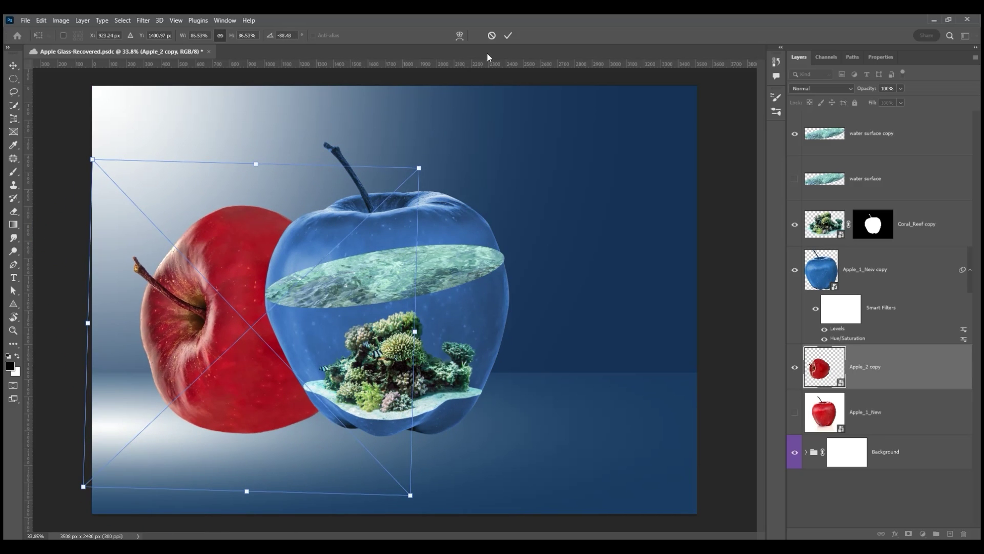
pyautogui.click(508, 36)
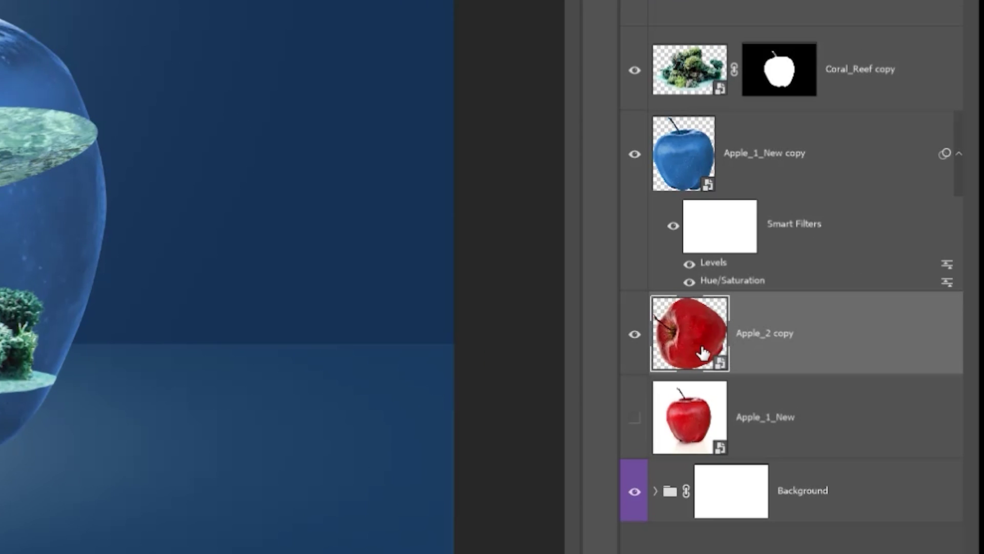
# Duplicate the Apple_2 copy layer above Apple_1_New copy, clip it to the blue apple, and lower its opacity to 25%.
pyautogui.moveTo(703, 353); pyautogui.dragTo(720, 149)
pyautogui.keyDown('alt'); pyautogui.click(700, 192); pyautogui.keyUp('alt')
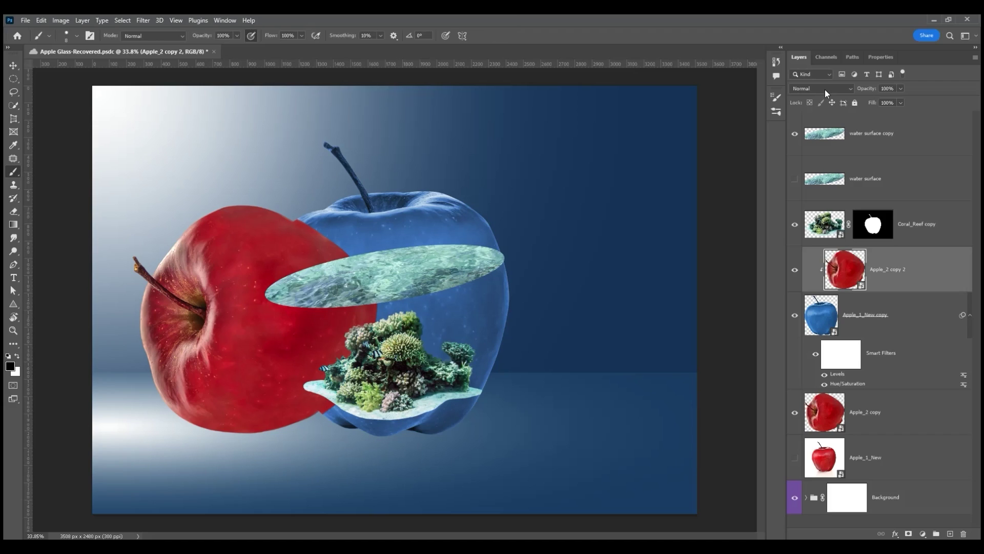
pyautogui.click(825, 90)
pyautogui.click(883, 92)
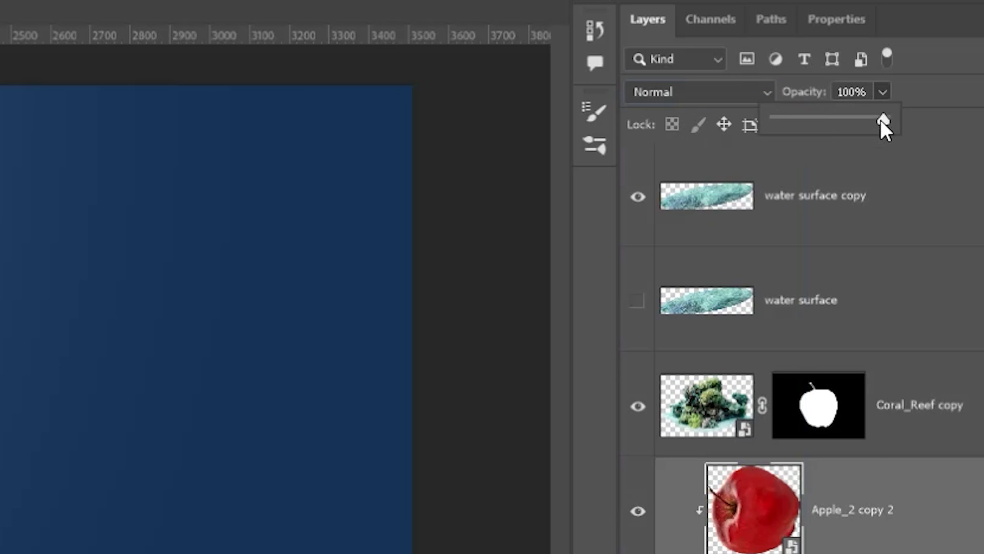
pyautogui.moveTo(804, 128); pyautogui.dragTo(803, 128)
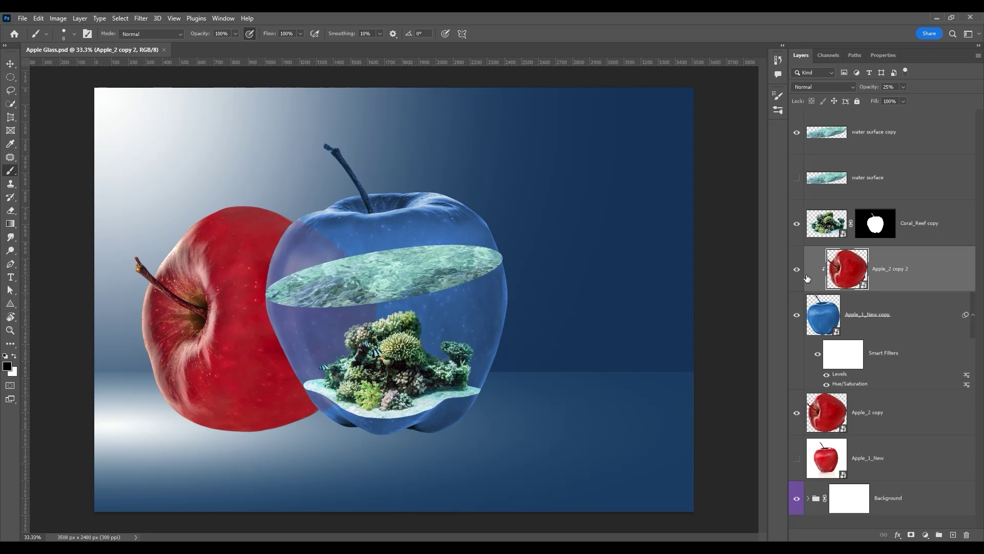
# Hide both Apple_2 copy layers and fit the canvas to the window.
pyautogui.click(796, 275)
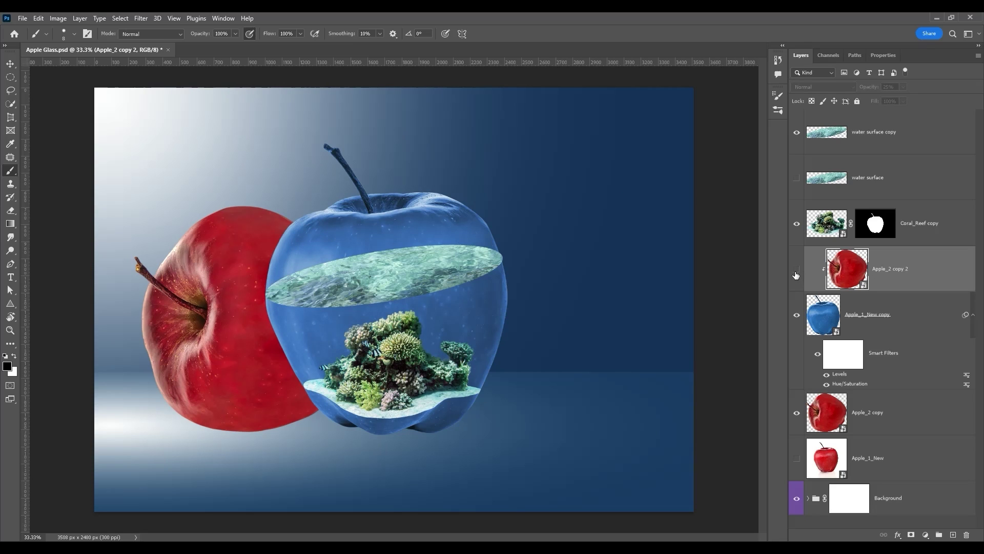
pyautogui.hotkey('ctrl', '0')
# Liquify the water surface copy with Forward Warp, pushing its lower left edge down and lower right edge up into a wave.
pyautogui.click(908, 139)
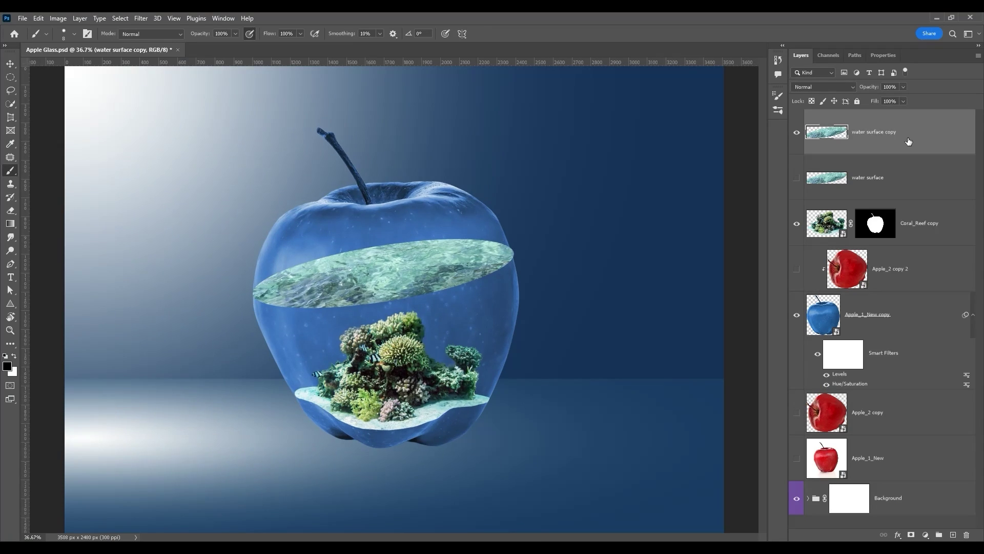
pyautogui.click(141, 19)
pyautogui.click(156, 108)
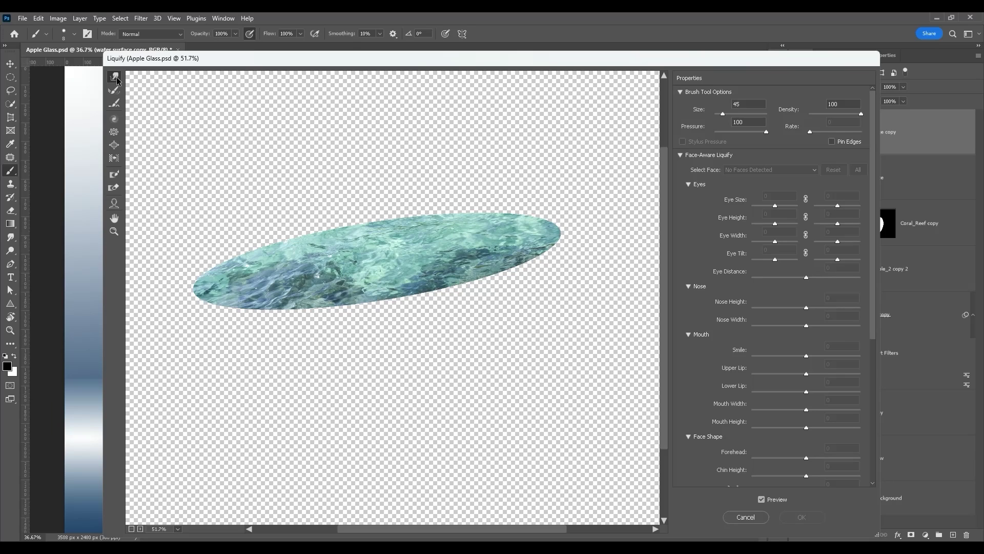
pyautogui.press(']')
pyautogui.press(']')
pyautogui.press(']')
pyautogui.press(']')
pyautogui.press(']')
pyautogui.press(']')
pyautogui.moveTo(211, 301); pyautogui.dragTo(208, 308)
pyautogui.moveTo(287, 302); pyautogui.dragTo(292, 320)
pyautogui.moveTo(436, 308)
pyautogui.mouseDown()
pyautogui.moveTo(430, 290)
pyautogui.moveTo(472, 264)
pyautogui.mouseUp()
pyautogui.moveTo(538, 259); pyautogui.dragTo(534, 244)
# Refine the wave's lower curve and both pointed ends with smaller and larger Forward Warp brushes, and apply the Liquify.
pyautogui.press('[')
pyautogui.press('[')
pyautogui.press('[')
pyautogui.press('[')
pyautogui.press('[')
pyautogui.press('[')
pyautogui.moveTo(196, 293)
pyautogui.mouseDown()
pyautogui.moveTo(188, 279)
pyautogui.moveTo(194, 288)
pyautogui.mouseUp()
pyautogui.press(']')
pyautogui.press(']')
pyautogui.press(']')
pyautogui.press(']')
pyautogui.press(']')
pyautogui.press(']')
pyautogui.press(']')
pyautogui.moveTo(396, 316); pyautogui.dragTo(394, 311)
pyautogui.moveTo(513, 267); pyautogui.dragTo(507, 260)
pyautogui.press('[')
pyautogui.press('[')
pyautogui.press('[')
pyautogui.press('[')
pyautogui.press('[')
pyautogui.moveTo(567, 233); pyautogui.dragTo(561, 228)
pyautogui.moveTo(197, 299); pyautogui.dragTo(202, 295)
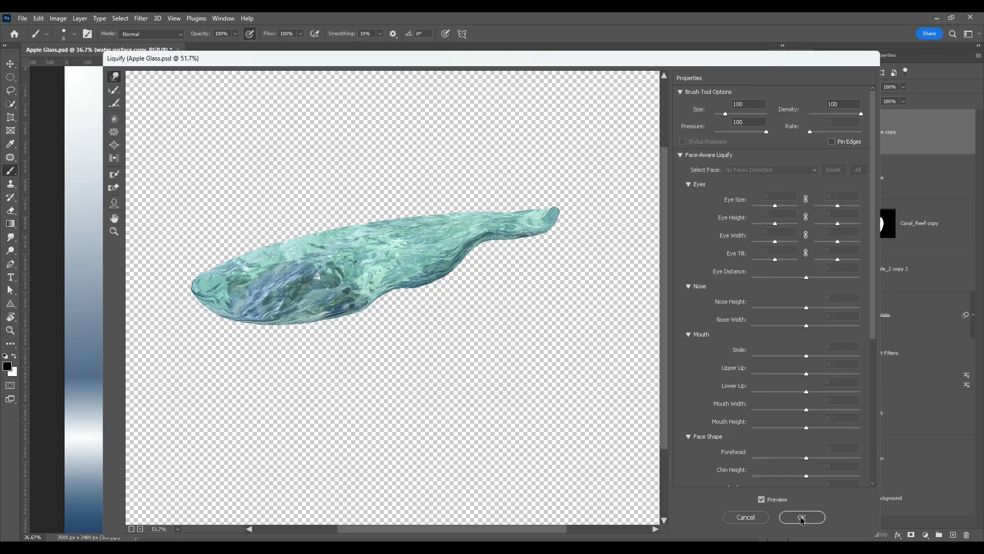
pyautogui.click(802, 518)
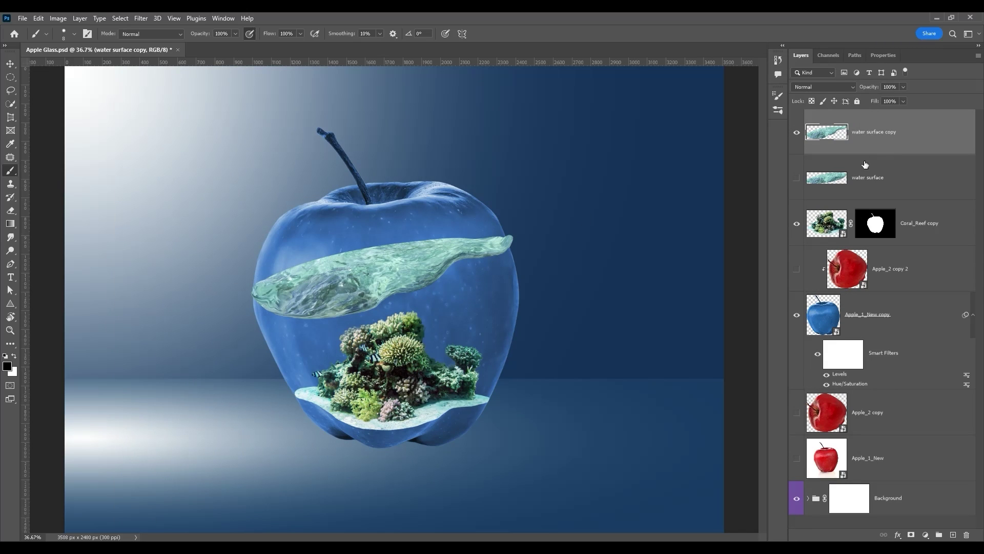
# Warp the water surface copy so both ends follow the blue apple's sides and its lower left bulges downward.
pyautogui.hotkey('ctrl', 't')
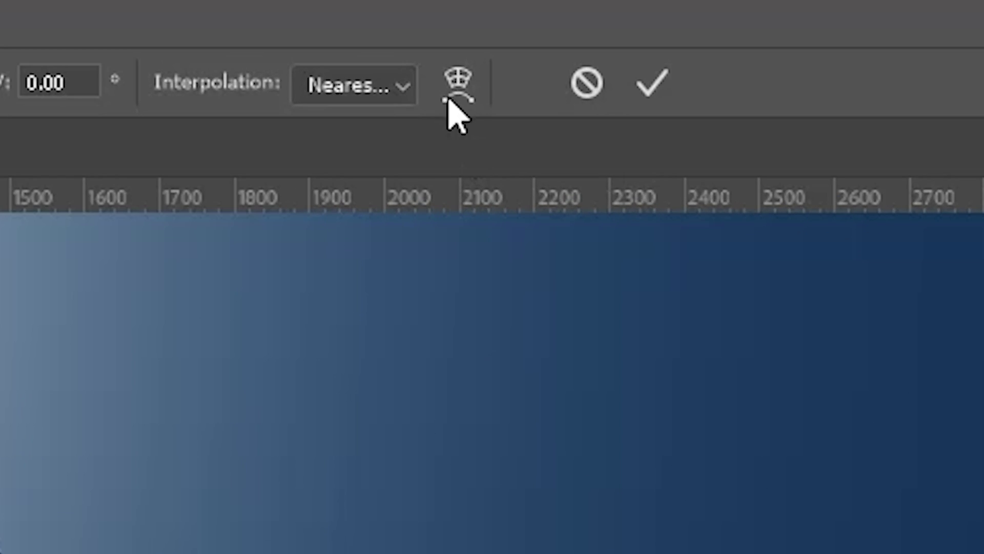
pyautogui.click(458, 34)
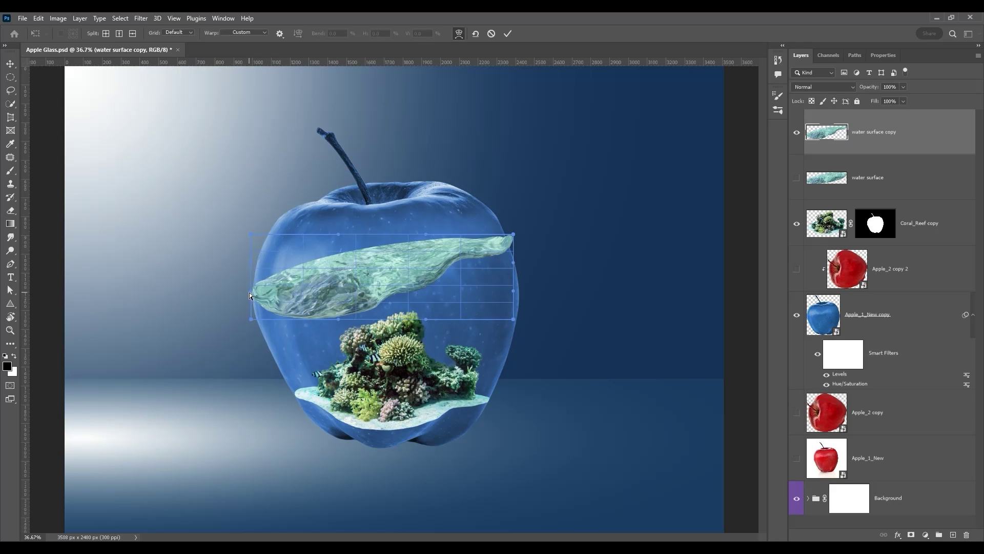
pyautogui.moveTo(251, 292); pyautogui.dragTo(251, 309)
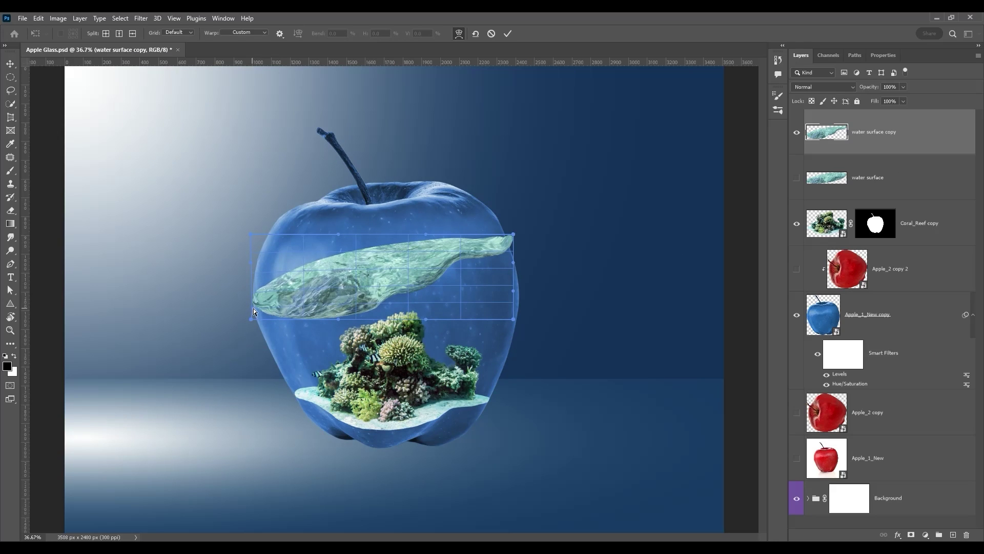
pyautogui.moveTo(514, 235); pyautogui.dragTo(500, 227)
pyautogui.moveTo(394, 292); pyautogui.dragTo(361, 317)
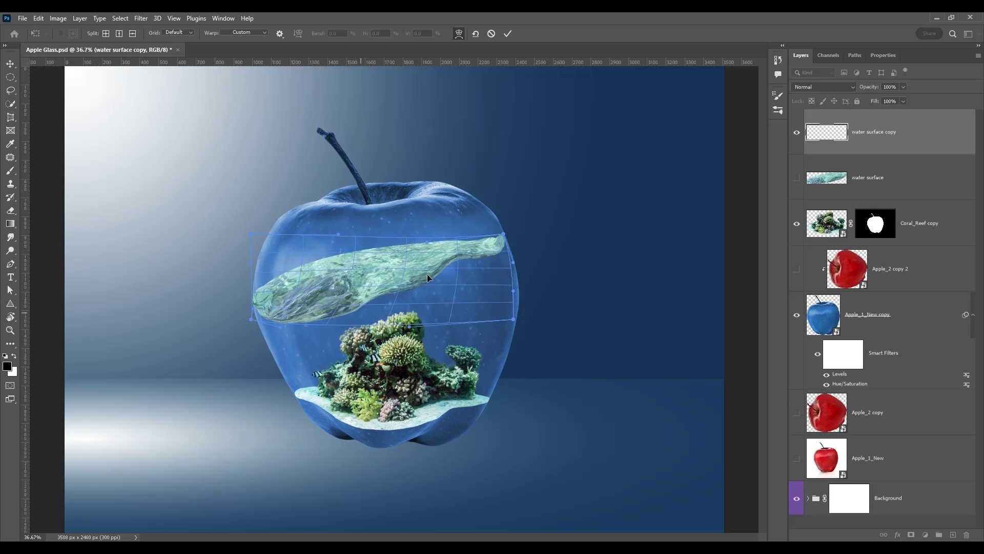
pyautogui.click(508, 34)
# Copy the Coral_Reef copy layer's apple mask onto the water surface copy layer and select that layer's image.
pyautogui.moveTo(879, 221); pyautogui.dragTo(879, 144)
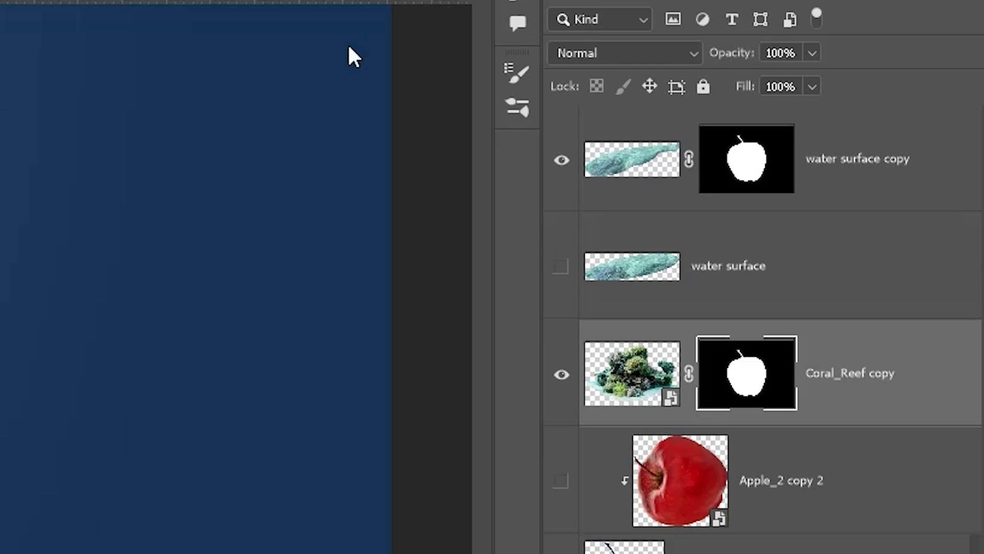
pyautogui.click(590, 185)
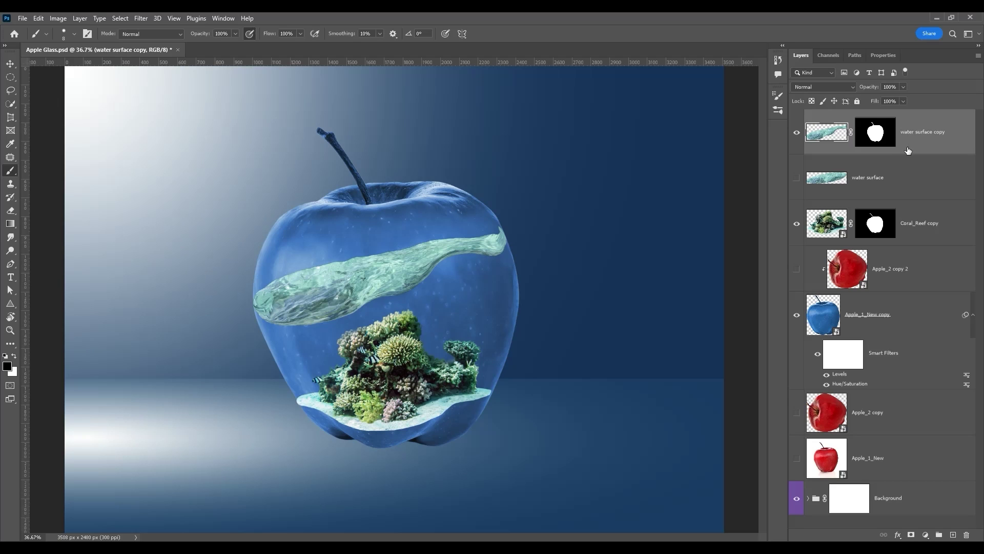
# Convert the water surface copy to a smart object and colorize it light blue with Hue/Saturation.
pyautogui.rightClick(908, 150)
pyautogui.click(852, 261)
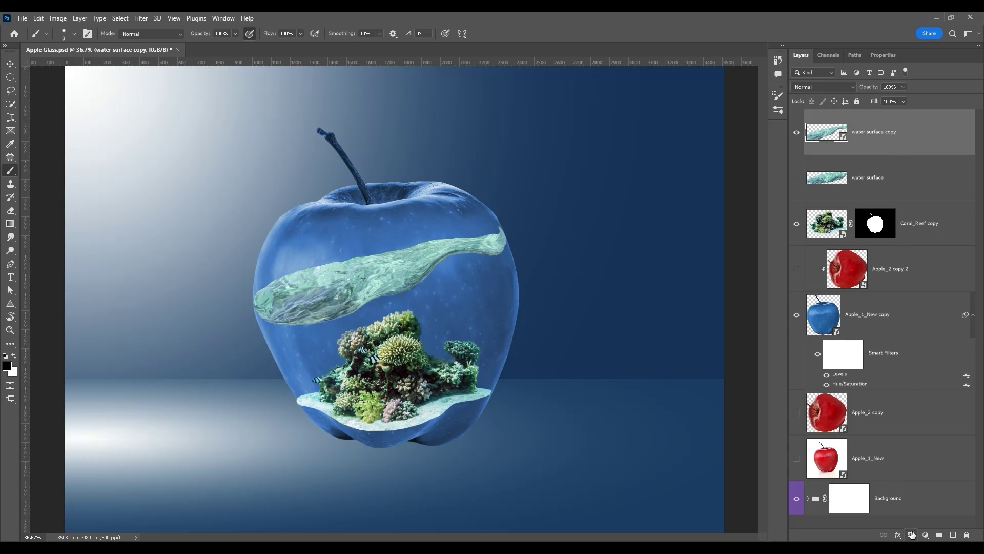
pyautogui.hotkey('ctrl', 'u')
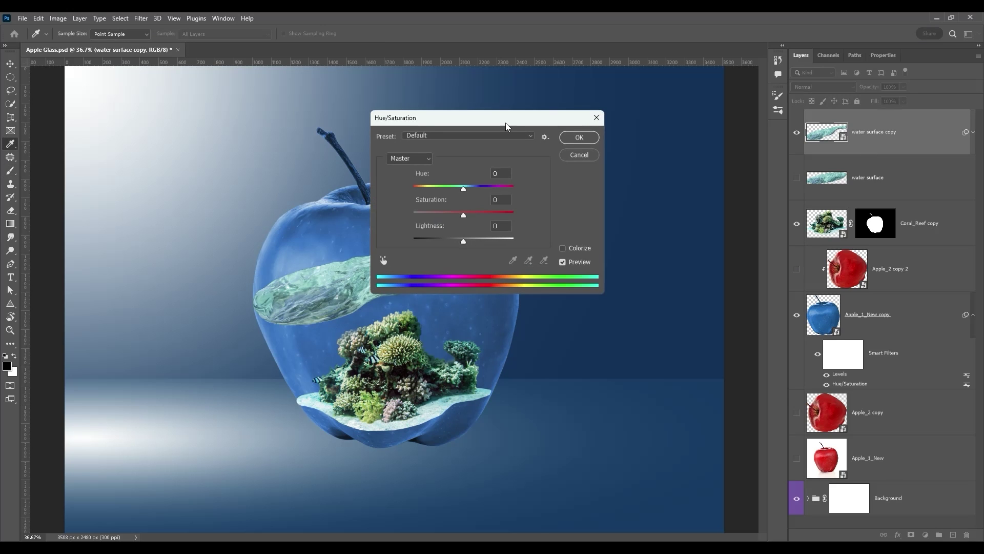
pyautogui.moveTo(506, 122); pyautogui.dragTo(698, 133)
pyautogui.click(803, 258)
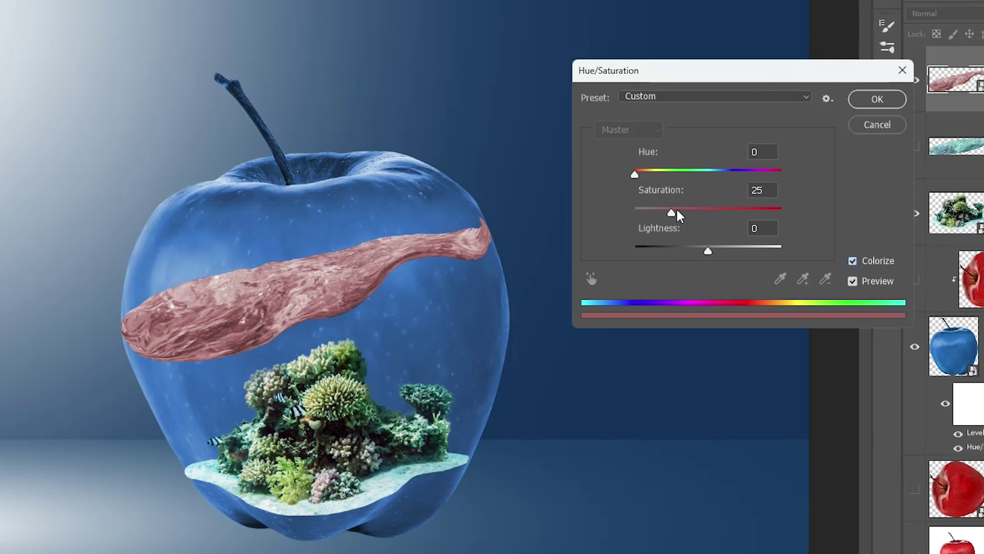
pyautogui.moveTo(621, 184); pyautogui.dragTo(736, 177)
pyautogui.moveTo(671, 212); pyautogui.dragTo(715, 212)
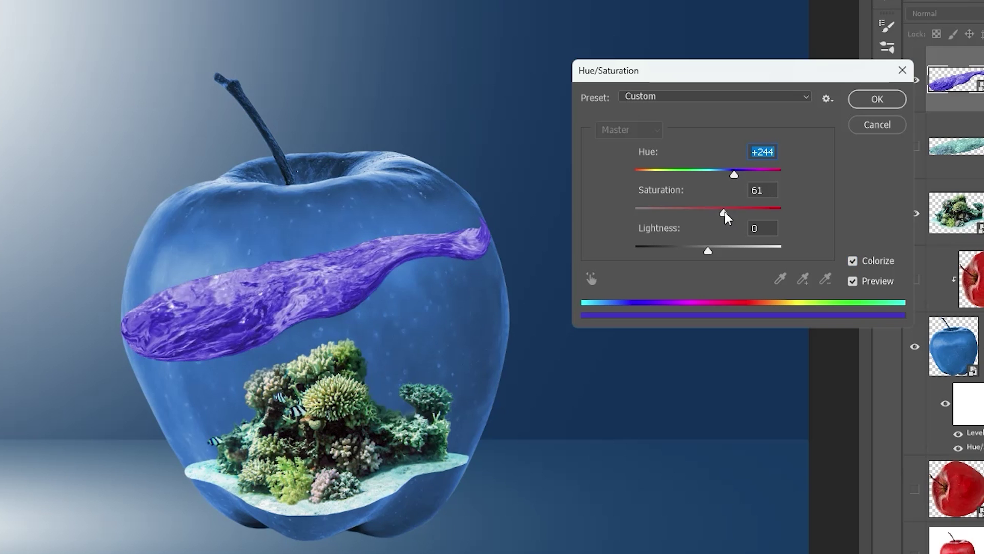
pyautogui.moveTo(708, 251)
pyautogui.mouseDown()
pyautogui.moveTo(723, 251)
pyautogui.moveTo(711, 251)
pyautogui.mouseUp()
pyautogui.moveTo(735, 177); pyautogui.dragTo(721, 177)
pyautogui.click(895, 99)
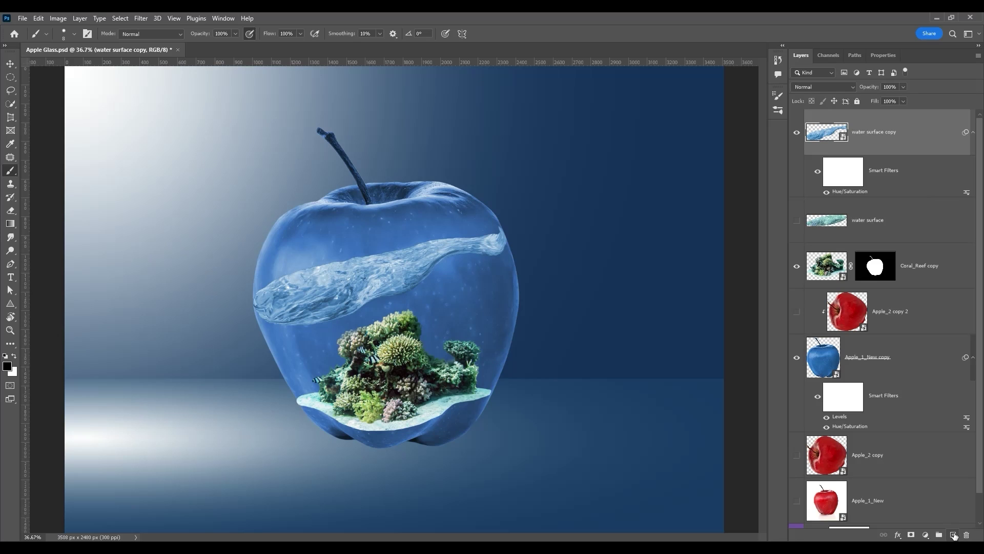
# Add a new layer named Tones above the water surface copy, fill it with black and set its blend mode to Color.
pyautogui.click(954, 534)
pyautogui.doubleClick(860, 132)
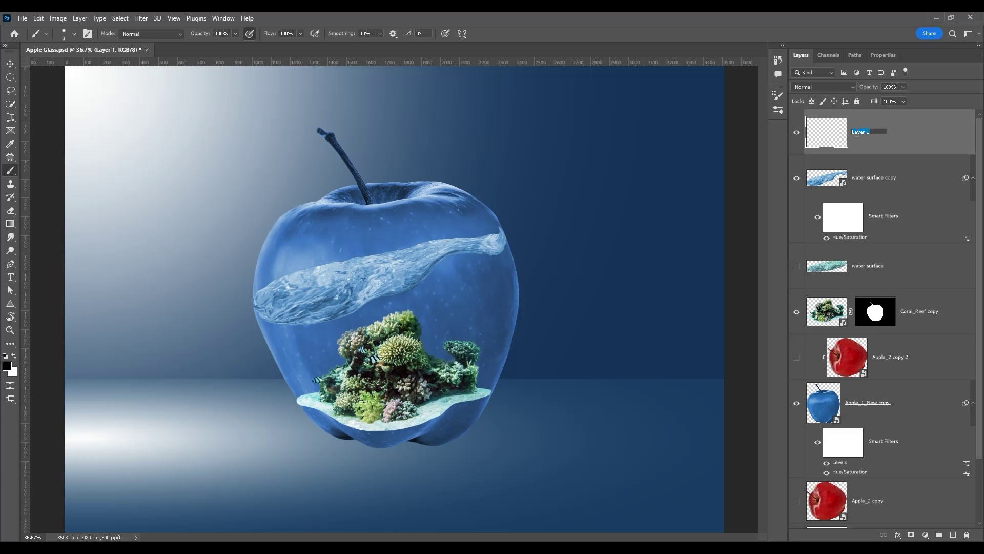
pyautogui.write('Tones')
pyautogui.press('Return')
pyautogui.hotkey('alt', 'BackSpace')
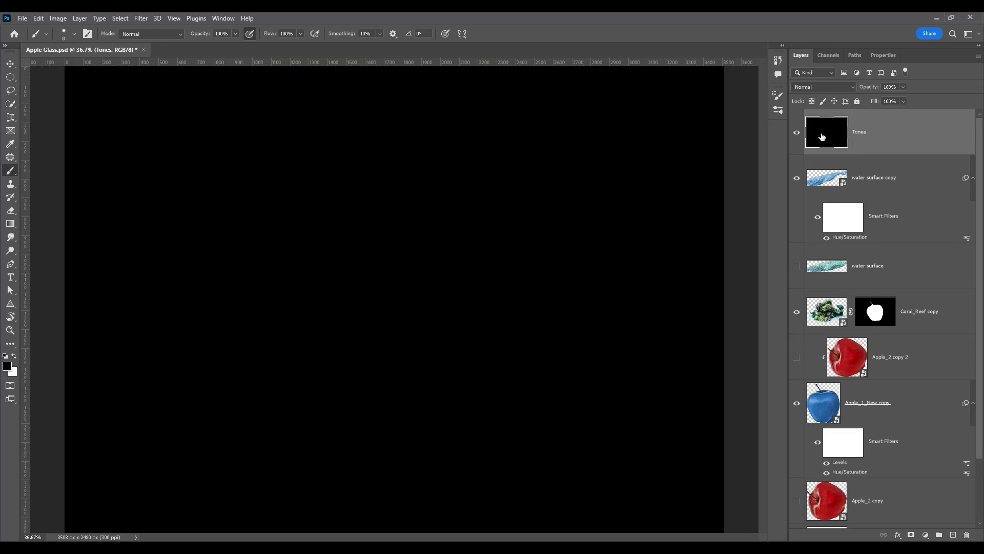
pyautogui.click(855, 87)
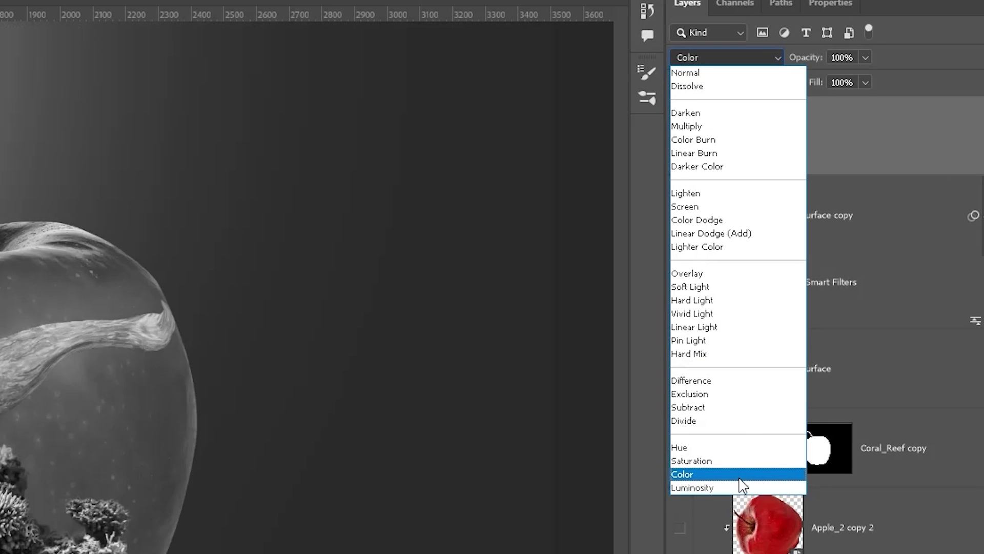
pyautogui.click(741, 475)
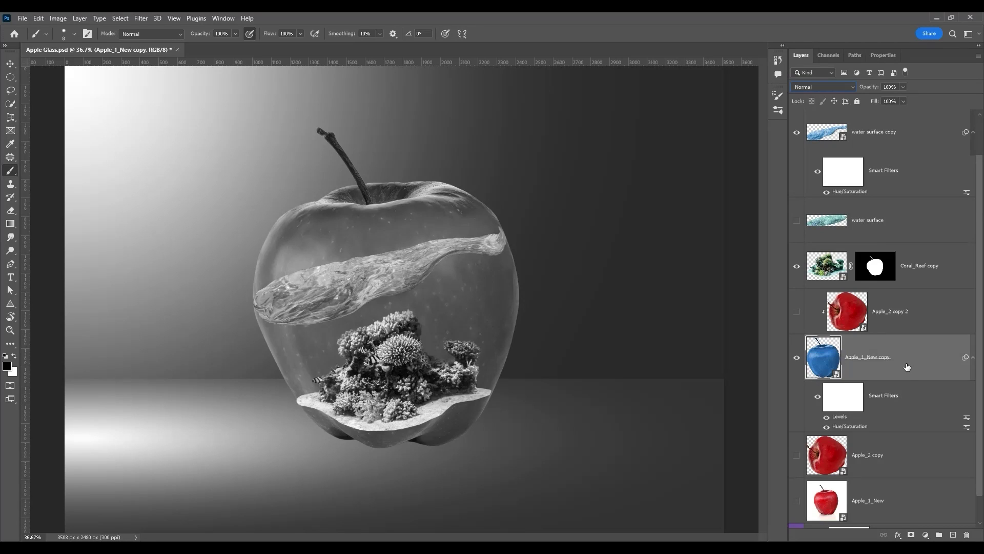
# Brighten the Apple_1_New copy with Levels, setting the white input level to 174.
pyautogui.hotkey('ctrl', 'l')
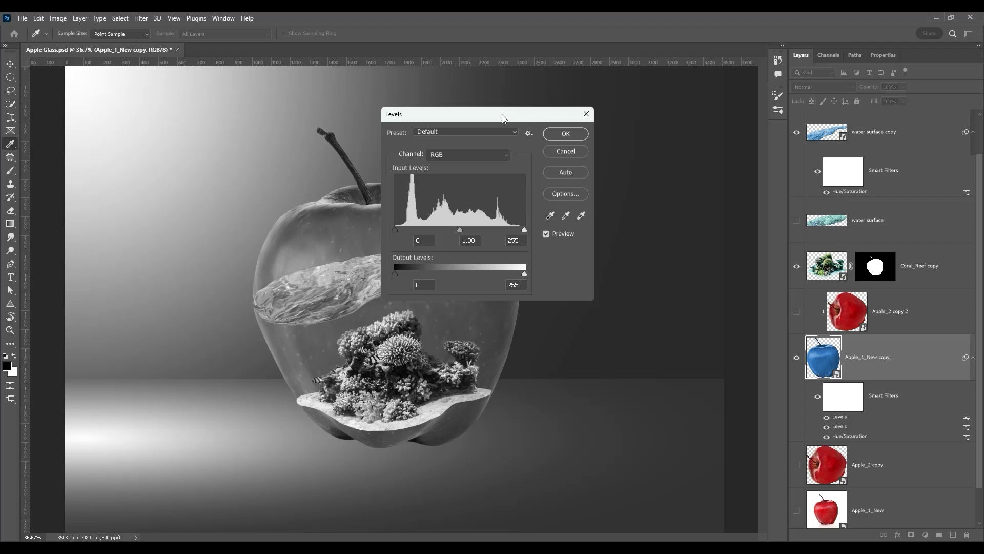
pyautogui.moveTo(502, 115); pyautogui.dragTo(691, 147)
pyautogui.moveTo(712, 261); pyautogui.dragTo(671, 260)
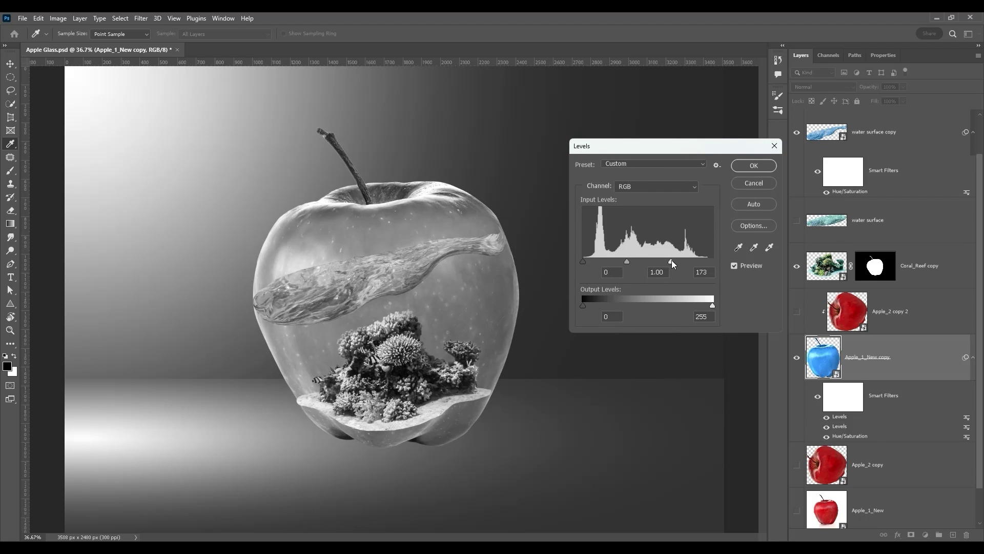
pyautogui.click(627, 261)
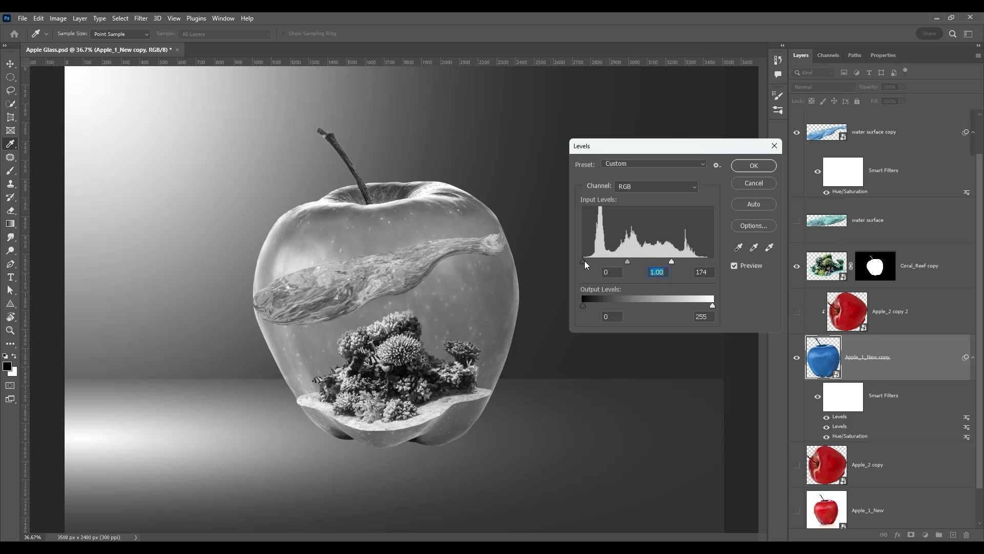
pyautogui.click(757, 165)
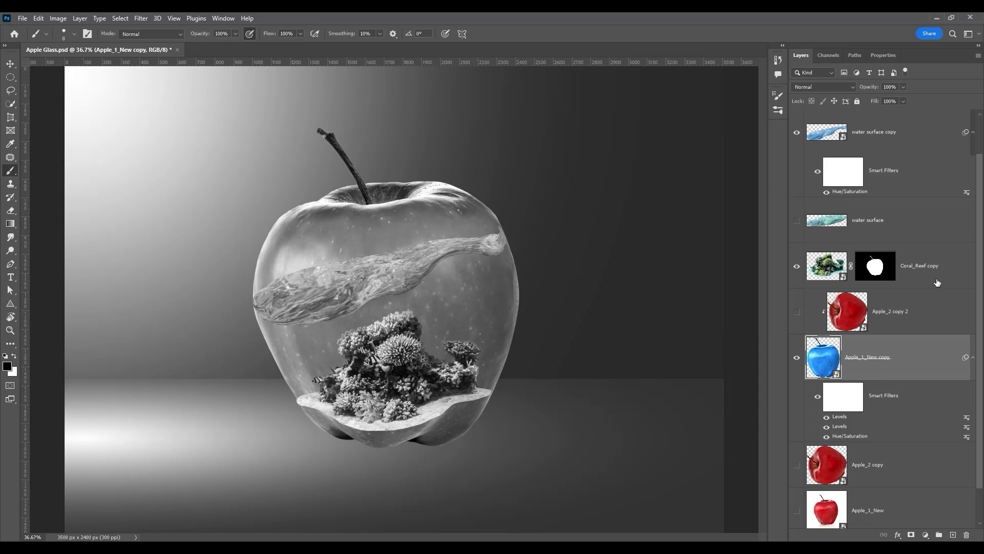
# Flatten the Coral_Reef copy's contrast with Curves by dimming the highlights and lifting the shadows, with a curve point at input 64, output 84.
pyautogui.click(938, 283)
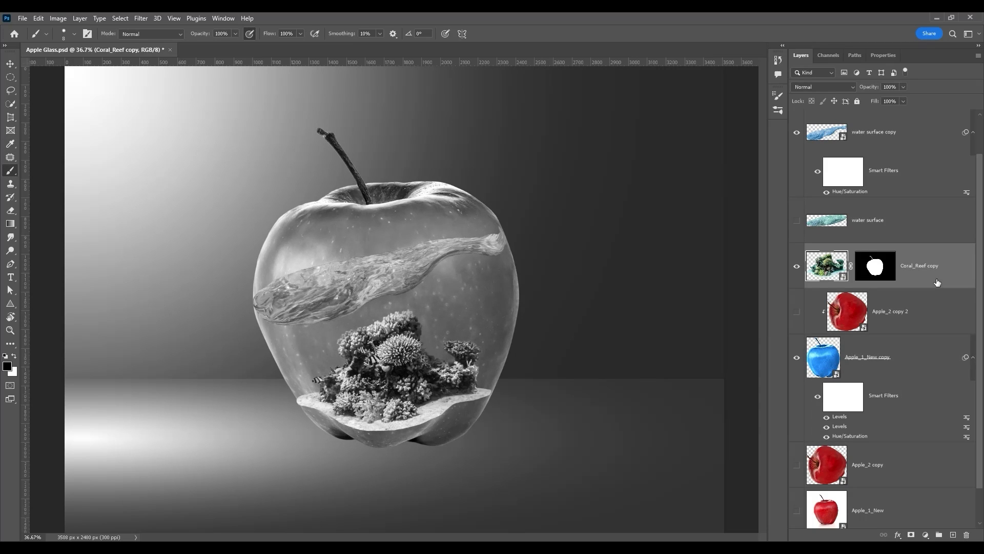
pyautogui.hotkey('ctrl', 'm')
pyautogui.moveTo(509, 102); pyautogui.dragTo(761, 96)
pyautogui.moveTo(749, 146); pyautogui.dragTo(733, 170)
pyautogui.moveTo(660, 236)
pyautogui.mouseDown()
pyautogui.moveTo(657, 227)
pyautogui.moveTo(652, 237)
pyautogui.mouseUp()
pyautogui.moveTo(620, 274); pyautogui.dragTo(652, 233)
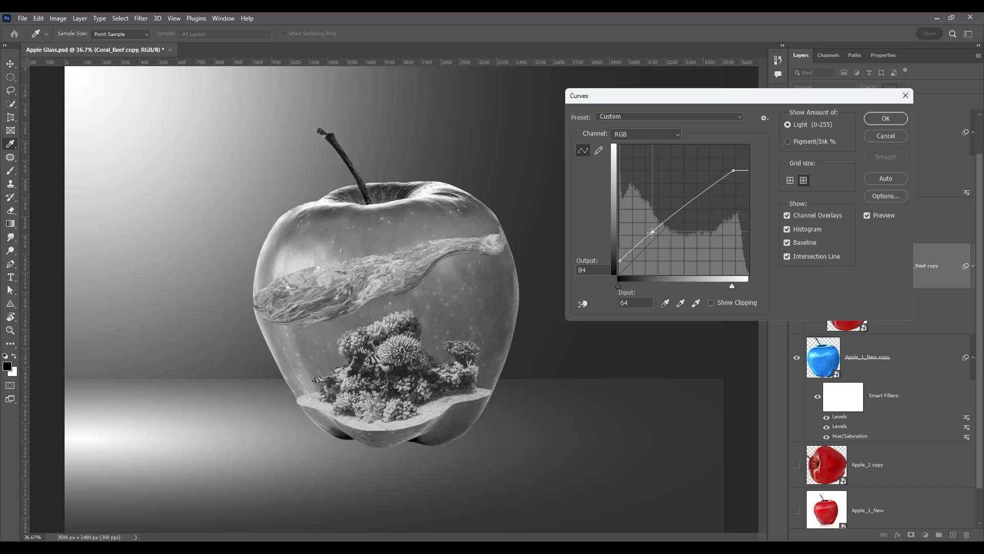
pyautogui.click(878, 121)
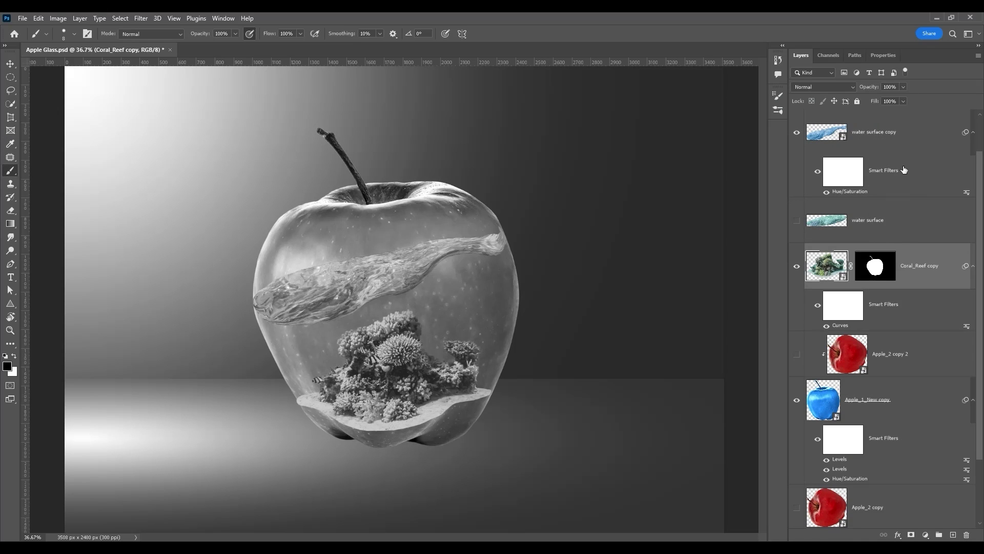
# Increase the water surface copy's contrast with Levels and hide the Tones layer.
pyautogui.click(919, 135)
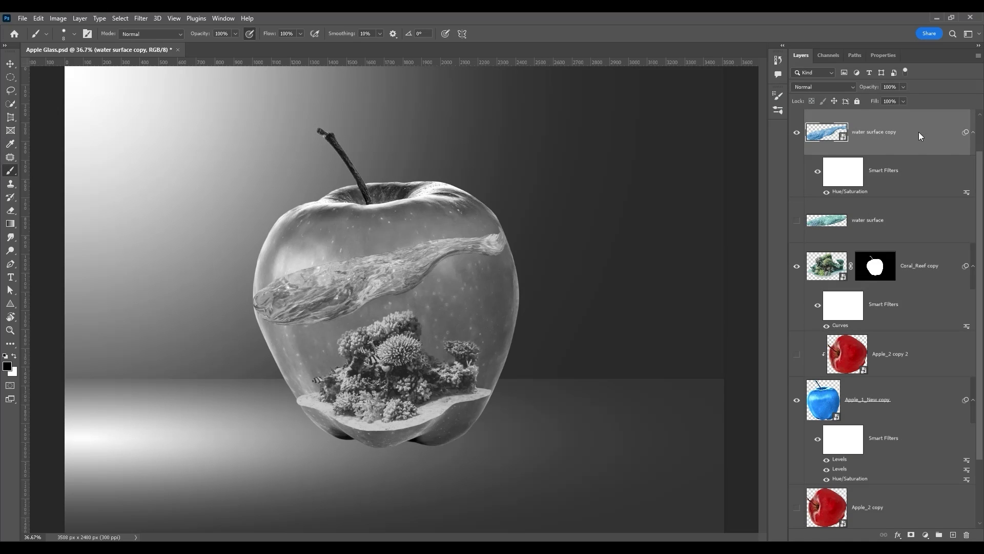
pyautogui.hotkey('ctrl', 'l')
pyautogui.moveTo(583, 261); pyautogui.dragTo(651, 260)
pyautogui.moveTo(712, 261); pyautogui.dragTo(688, 263)
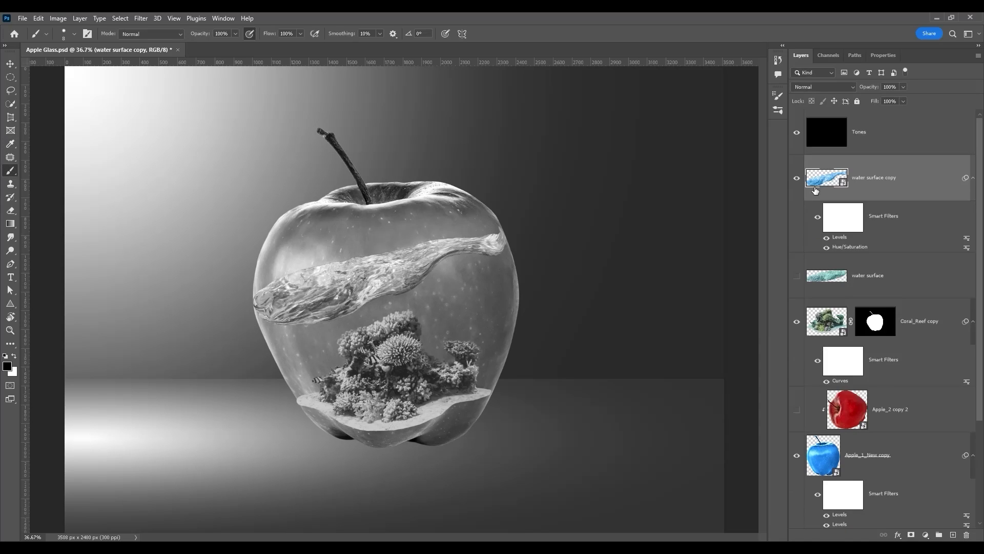
pyautogui.click(799, 133)
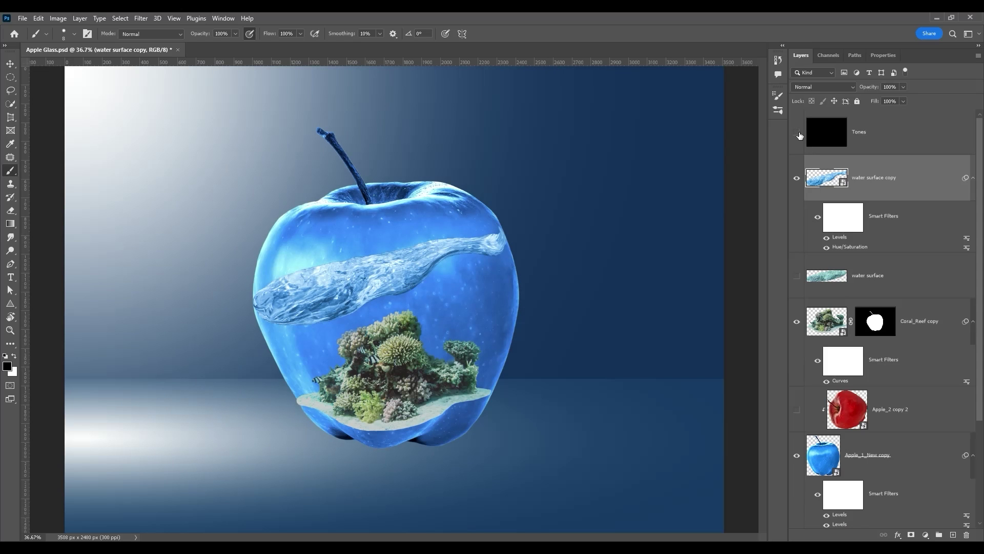
# Reduce the Apple_1_New copy's saturation to about -29 with Hue/Saturation.
pyautogui.click(918, 466)
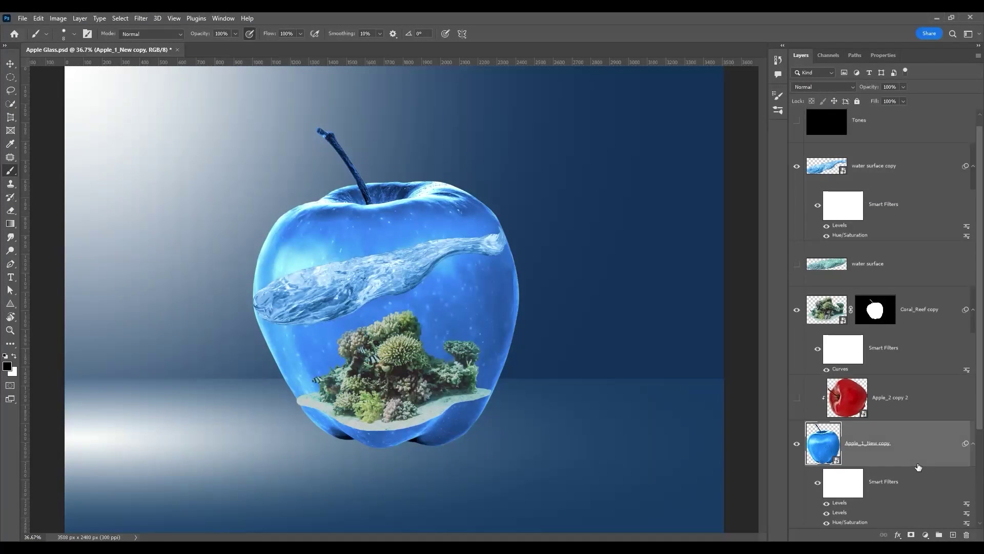
pyautogui.hotkey('ctrl', 'u')
pyautogui.moveTo(655, 224)
pyautogui.mouseDown()
pyautogui.moveTo(629, 224)
pyautogui.moveTo(640, 222)
pyautogui.mouseUp()
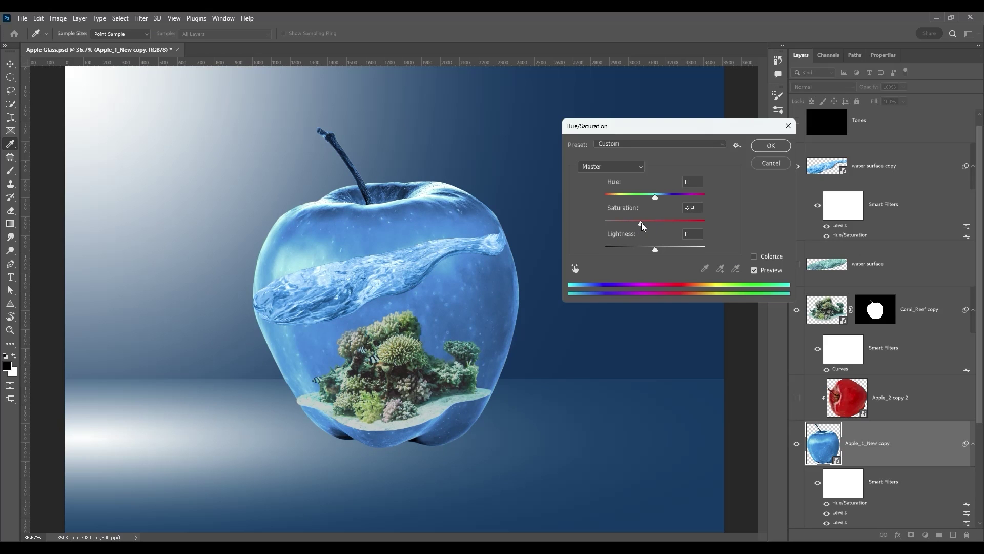
pyautogui.click(771, 146)
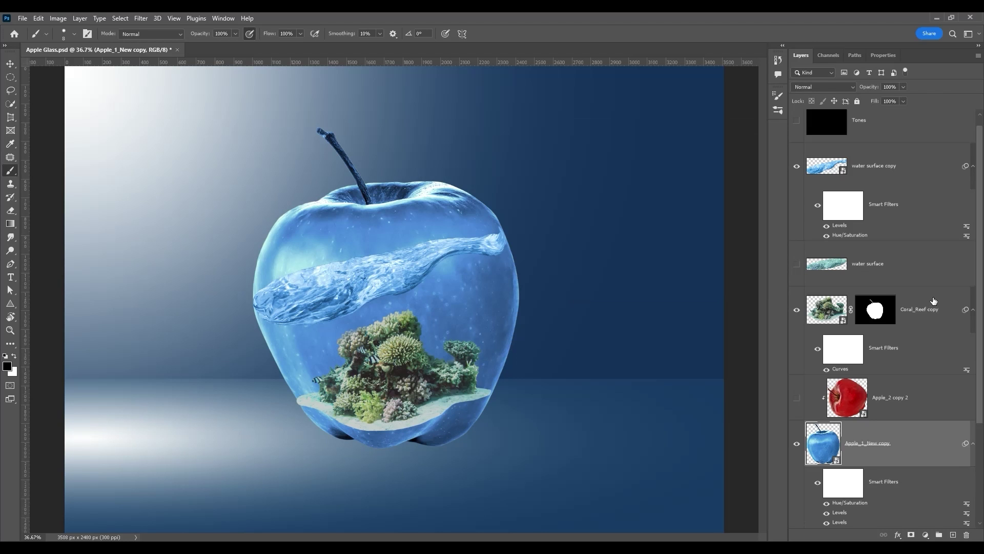
# Add a Photo Filter adjustment above the Coral_Reef copy, choose Cooling Filter (82) and adjust its density.
pyautogui.click(933, 301)
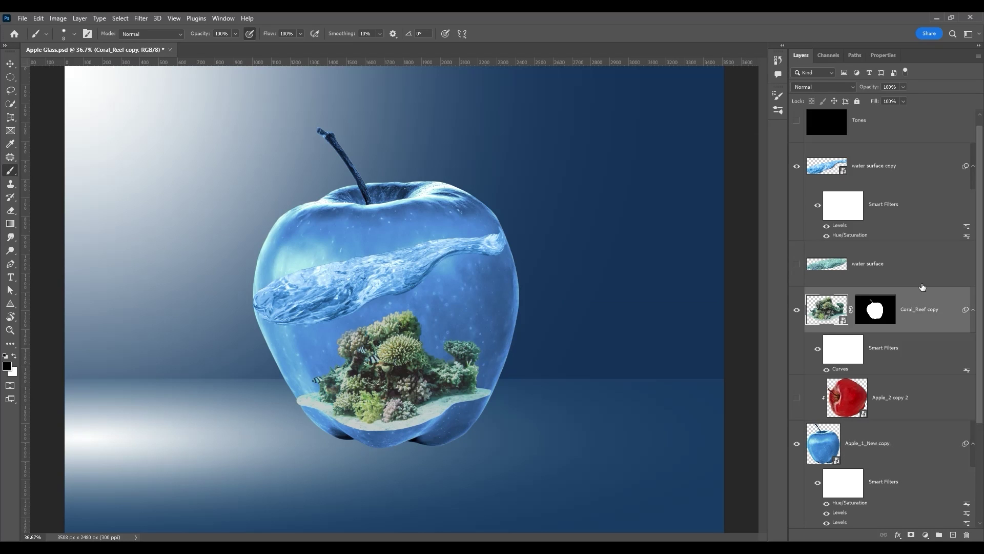
pyautogui.click(928, 536)
pyautogui.click(927, 465)
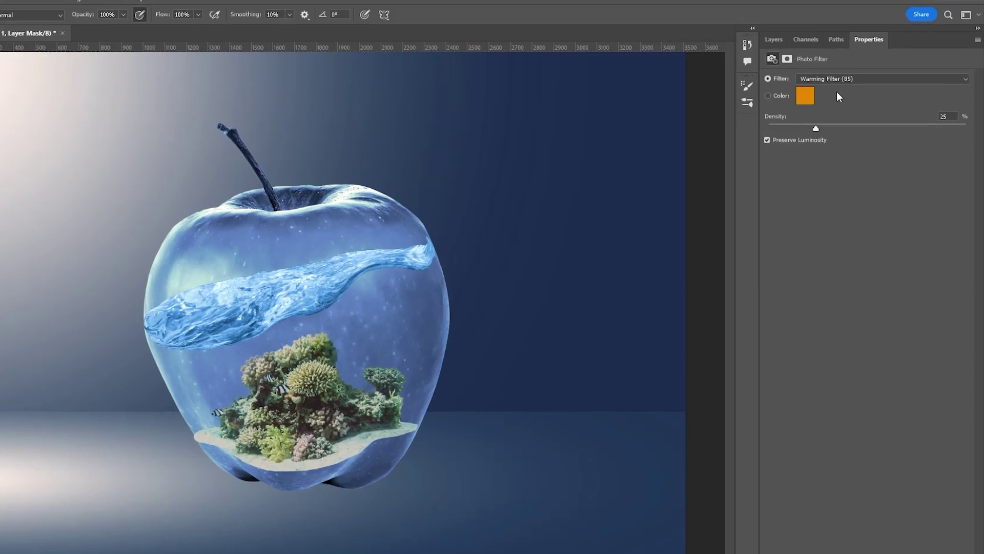
pyautogui.click(853, 90)
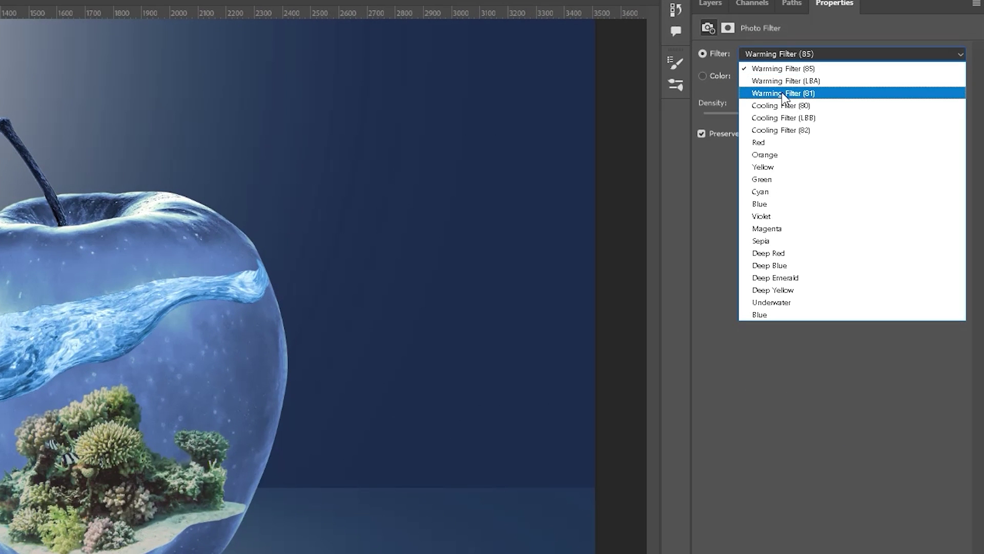
pyautogui.click(774, 118)
pyautogui.press('Down')
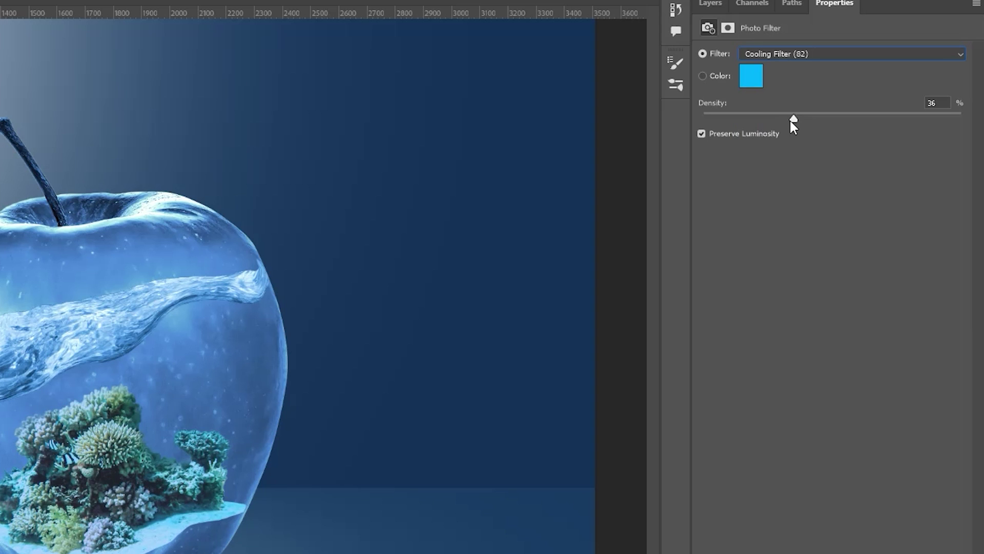
pyautogui.moveTo(790, 118)
pyautogui.mouseDown()
pyautogui.moveTo(743, 118)
pyautogui.moveTo(780, 120)
pyautogui.mouseUp()
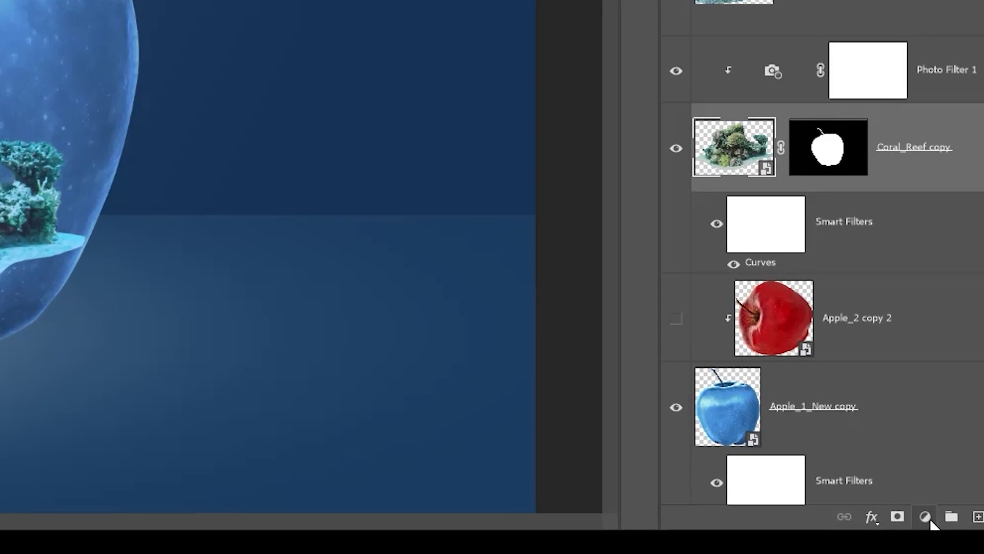
# Add a Color Lookup adjustment clipped to the Coral_Reef copy with NightFromDay.CUBE, blended as Multiply at 70% opacity.
pyautogui.click(927, 518)
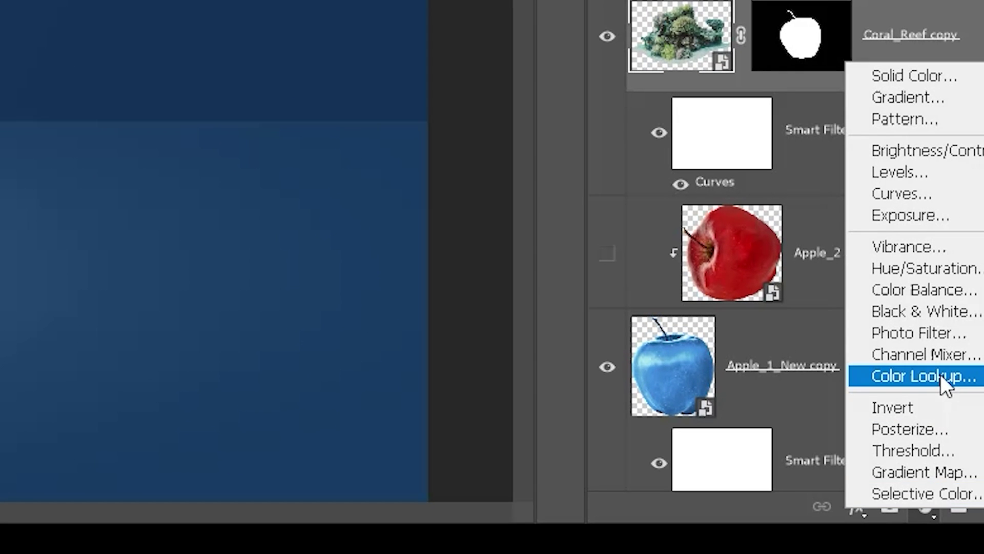
pyautogui.click(940, 375)
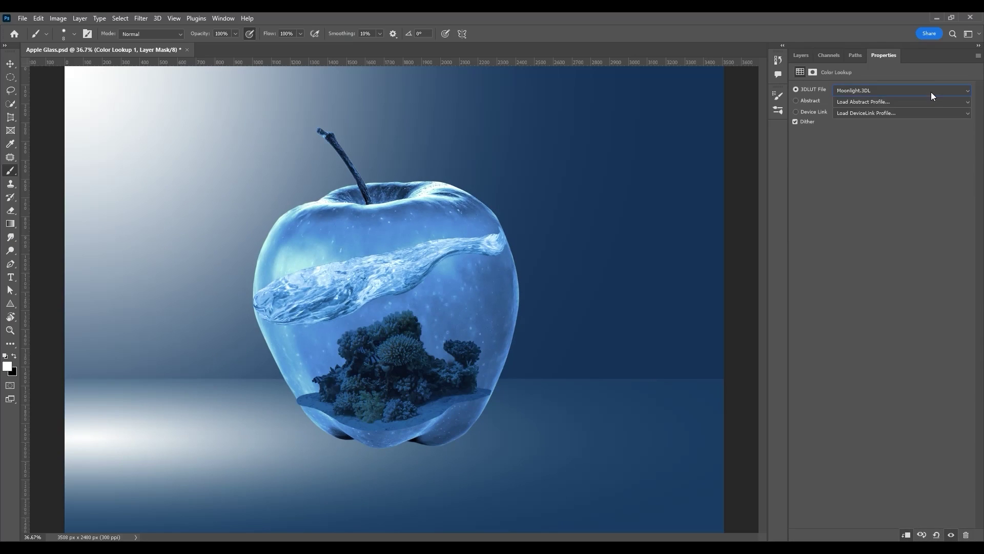
pyautogui.click(931, 92)
pyautogui.click(912, 352)
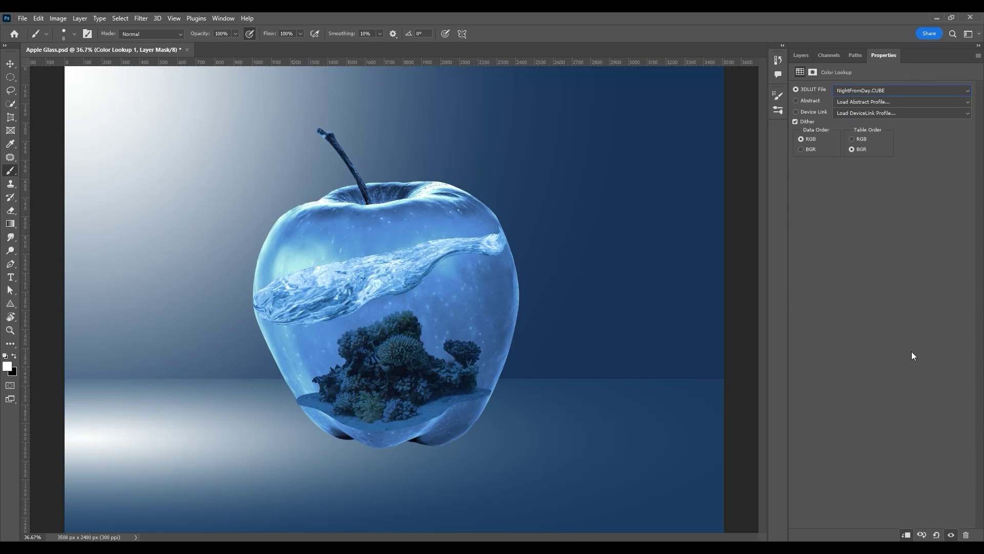
pyautogui.click(800, 55)
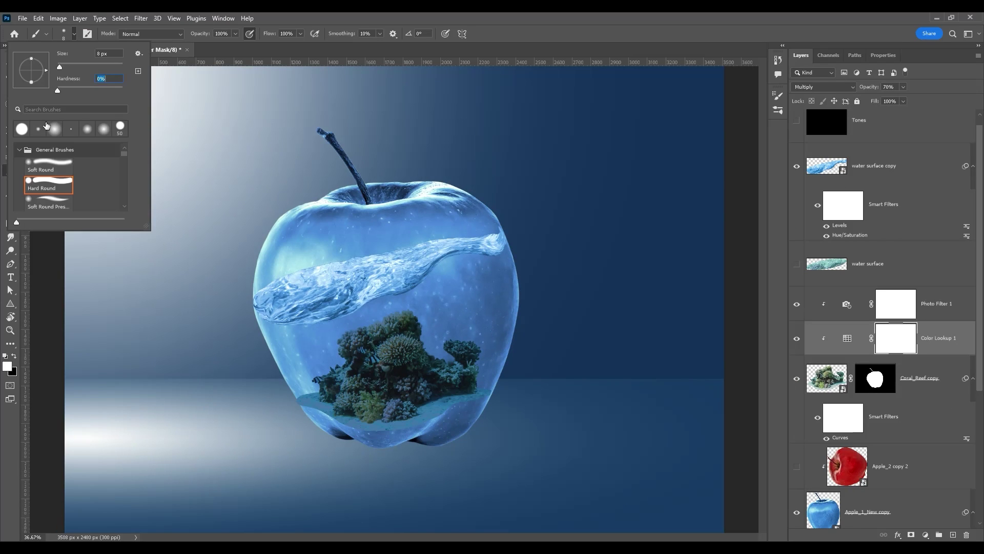
# Paint black with a Soft Round brush on the Color Lookup mask to lighten parts of the coral and the sand.
pyautogui.doubleClick(48, 164)
pyautogui.press('x')
pyautogui.moveTo(303, 394)
pyautogui.mouseDown()
pyautogui.moveTo(355, 381)
pyautogui.moveTo(386, 319)
pyautogui.moveTo(310, 392)
pyautogui.moveTo(392, 399)
pyautogui.mouseUp()
pyautogui.moveTo(455, 339); pyautogui.dragTo(483, 358)
pyautogui.moveTo(397, 408); pyautogui.dragTo(326, 412)
pyautogui.press('[')
pyautogui.press('[')
pyautogui.press('[')
pyautogui.press('[')
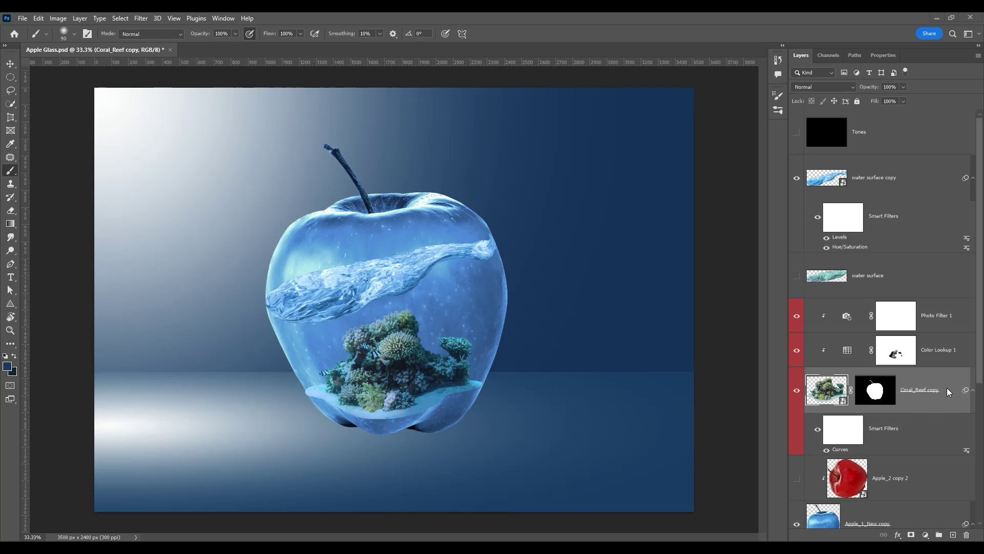
# Name the new layer clipped to the Coral_Reef copy Shadows and set its blend mode to Multiply.
pyautogui.click(877, 395)
pyautogui.doubleClick(878, 389)
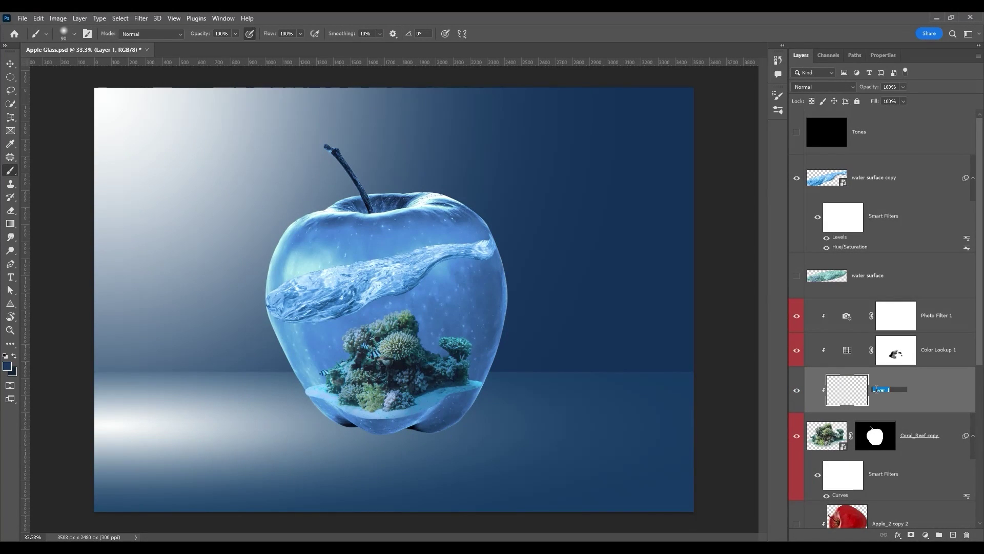
pyautogui.write('Shadows')
pyautogui.press('Return')
pyautogui.click(835, 87)
pyautogui.click(821, 123)
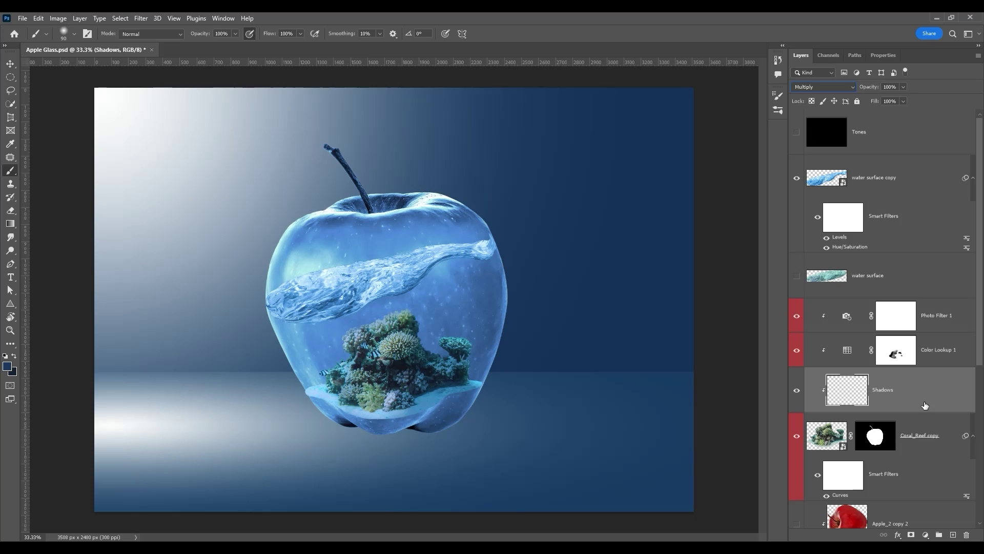
# Pick a darker navy foreground color and paint shadows on the sand along the coral's base with a smaller brush.
pyautogui.click(8, 366)
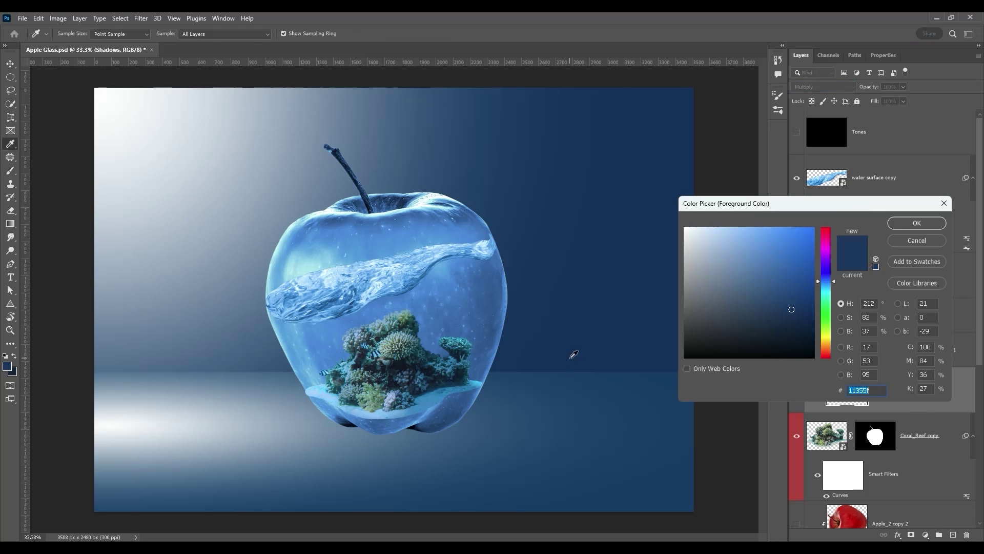
pyautogui.moveTo(807, 314); pyautogui.dragTo(798, 326)
pyautogui.click(923, 224)
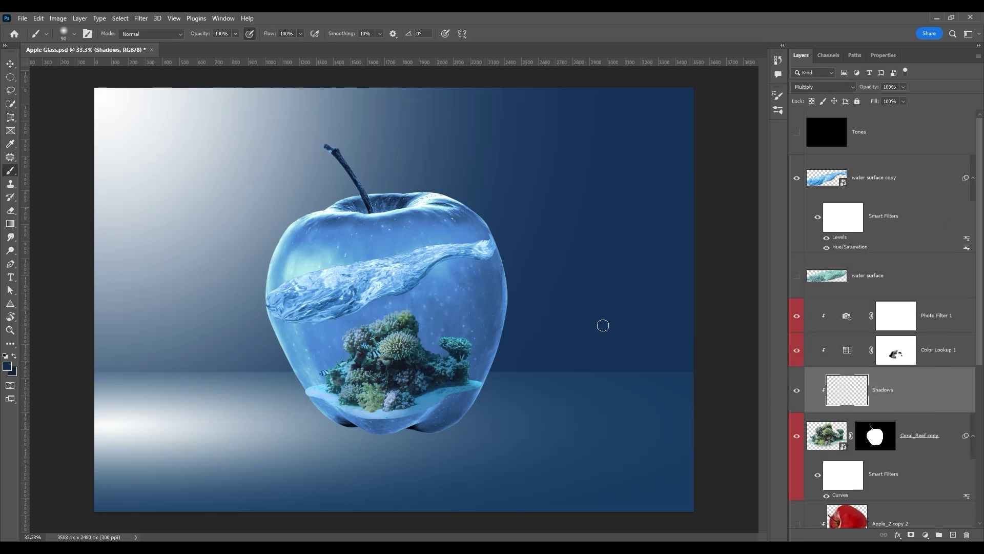
pyautogui.scroll(5, 387, 417)
pyautogui.press('[')
pyautogui.press('[')
pyautogui.press('[')
pyautogui.press('[')
pyautogui.press('[')
pyautogui.press('[')
pyautogui.press('[')
pyautogui.press('[')
pyautogui.moveTo(390, 397); pyautogui.dragTo(503, 380)
pyautogui.moveTo(461, 365); pyautogui.dragTo(584, 336)
pyautogui.moveTo(467, 369); pyautogui.dragTo(639, 325)
# Build up the painted shadows around the coral and across the sand on the Shadows layer, varying the brush size.
pyautogui.hotkey('ctrl', '-')
pyautogui.hotkey('ctrl', '-')
pyautogui.moveTo(525, 347); pyautogui.dragTo(524, 421)
pyautogui.press(']')
pyautogui.press(']')
pyautogui.press(']')
pyautogui.moveTo(513, 387)
pyautogui.mouseDown()
pyautogui.moveTo(404, 419)
pyautogui.moveTo(499, 254)
pyautogui.mouseUp()
pyautogui.hotkey('ctrl', '+')
pyautogui.hotkey('ctrl', '+')
pyautogui.press('[')
pyautogui.press('[')
pyautogui.press('[')
pyautogui.press('[')
pyautogui.press('[')
pyautogui.moveTo(468, 359)
pyautogui.mouseDown()
pyautogui.moveTo(441, 364)
pyautogui.moveTo(478, 363)
pyautogui.moveTo(475, 328)
pyautogui.mouseUp()
pyautogui.moveTo(356, 343); pyautogui.dragTo(554, 359)
pyautogui.hotkey('ctrl', '-')
pyautogui.hotkey('ctrl', '-')
pyautogui.hotkey('ctrl', '-')
pyautogui.hotkey('ctrl', '+')
pyautogui.hotkey('ctrl', '+')
pyautogui.hotkey('ctrl', '+')
pyautogui.moveTo(436, 487); pyautogui.dragTo(512, 249)
pyautogui.moveTo(479, 397); pyautogui.dragTo(547, 389)
pyautogui.hotkey('ctrl', '-')
pyautogui.hotkey('ctrl', '-')
pyautogui.hotkey('ctrl', '-')
pyautogui.hotkey('ctrl', '+')
pyautogui.hotkey('ctrl', '+')
pyautogui.moveTo(405, 436); pyautogui.dragTo(453, 257)
# Refine the shadows along the front and far edges of the sand with a 10 px brush.
pyautogui.press('[')
pyautogui.press('[')
pyautogui.press('[')
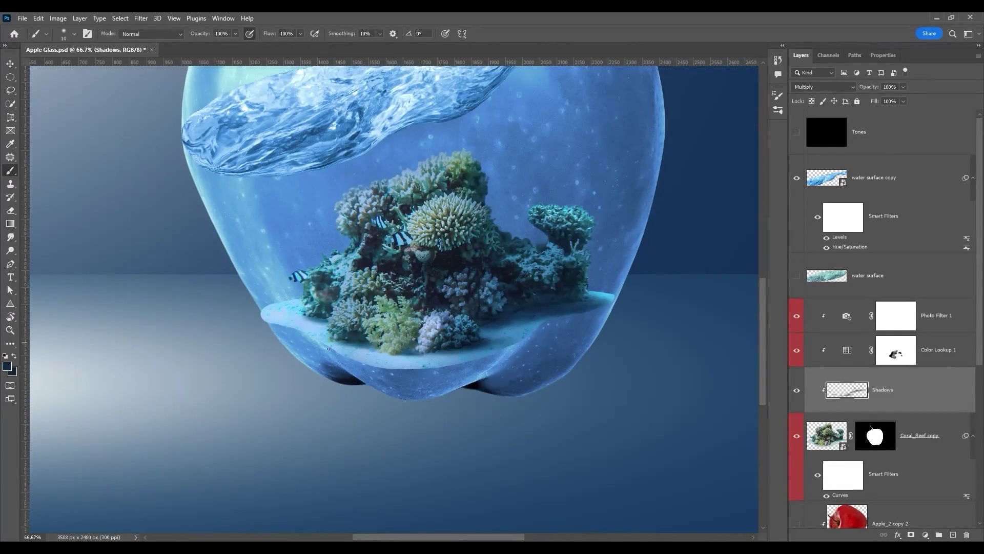
pyautogui.moveTo(336, 353)
pyautogui.mouseDown()
pyautogui.moveTo(449, 368)
pyautogui.moveTo(503, 350)
pyautogui.mouseUp()
pyautogui.moveTo(557, 315); pyautogui.dragTo(610, 305)
pyautogui.hotkey('ctrl', '-')
pyautogui.moveTo(357, 333); pyautogui.dragTo(324, 460)
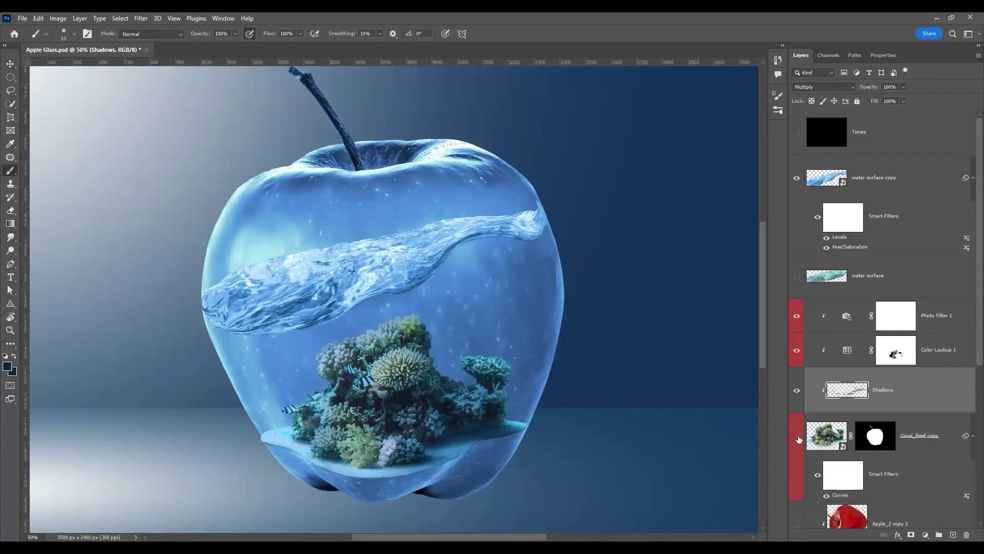
# Add a clipped layer named Highlight above the coral's Shadows layer and set its blend mode to Overlay.
pyautogui.click(919, 436)
pyautogui.click(883, 390)
pyautogui.press('v')
pyautogui.click(953, 535)
pyautogui.doubleClick(879, 391)
pyautogui.write('Highlight')
pyautogui.press('Return')
pyautogui.click(824, 87)
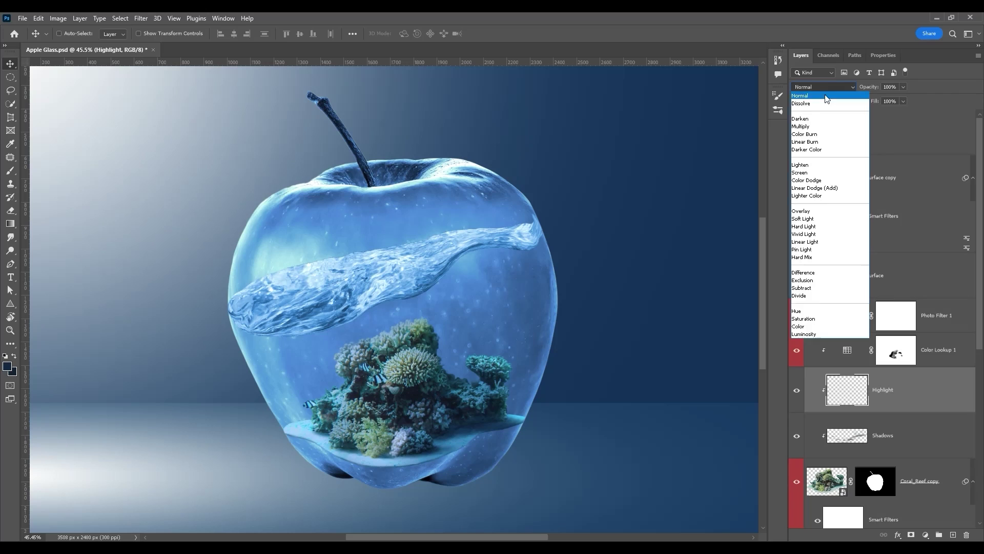
pyautogui.click(814, 212)
# Choose light blue #bfdbfb and paint highlights on the left side of the coral with a 50 px soft brush.
pyautogui.click(6, 356)
pyautogui.click(7, 366)
pyautogui.click(826, 281)
pyautogui.moveTo(749, 315); pyautogui.dragTo(716, 229)
pyautogui.click(917, 223)
pyautogui.press('b')
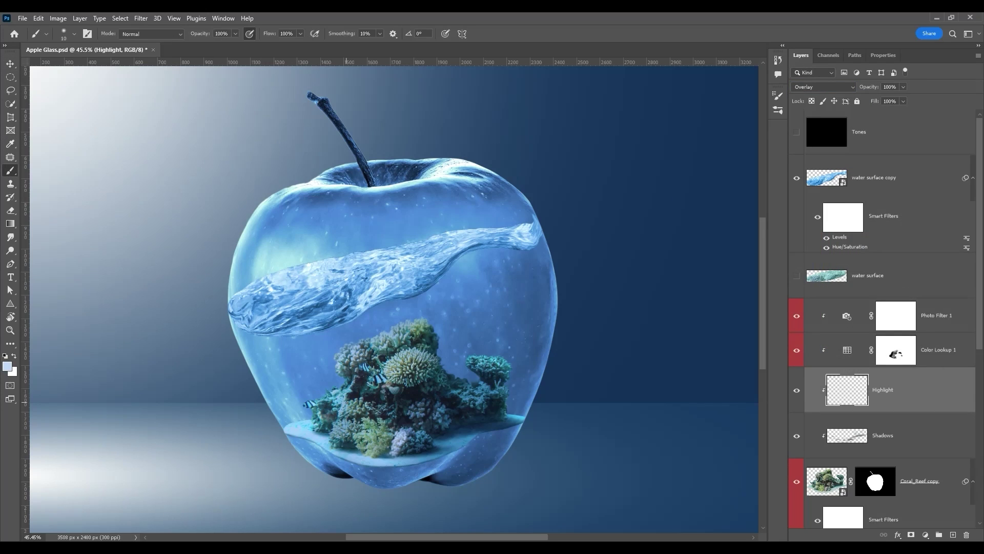
pyautogui.press(']')
pyautogui.press(']')
pyautogui.press(']')
pyautogui.press(']')
pyautogui.press(']')
pyautogui.press(']')
pyautogui.press(']')
pyautogui.moveTo(362, 344); pyautogui.dragTo(342, 363)
pyautogui.moveTo(344, 356); pyautogui.dragTo(338, 366)
pyautogui.moveTo(392, 326); pyautogui.dragTo(368, 343)
pyautogui.moveTo(321, 408); pyautogui.dragTo(314, 420)
pyautogui.moveTo(356, 399); pyautogui.dragTo(343, 407)
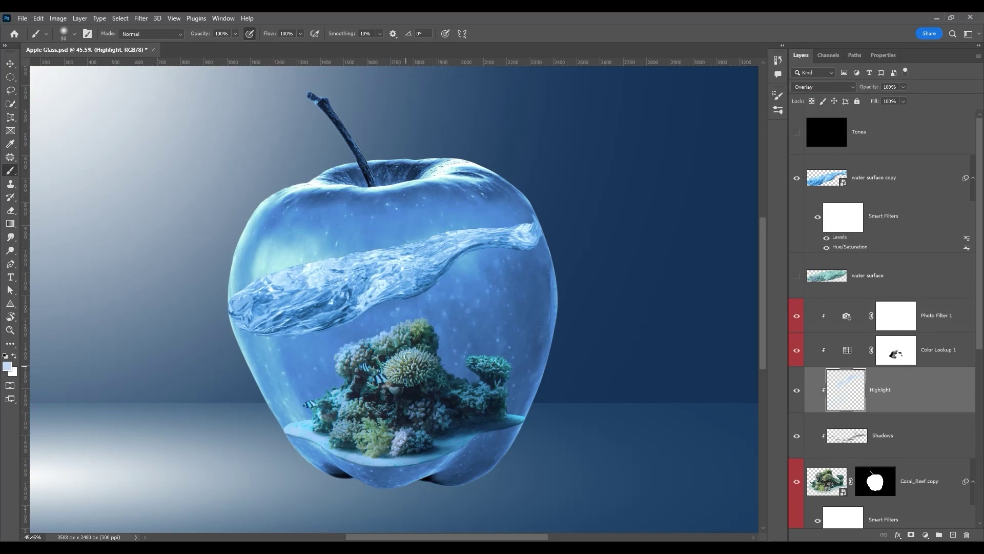
# Continue the light blue highlights over the coral's center and right side and along the edges of the sand.
pyautogui.moveTo(392, 375); pyautogui.dragTo(404, 357)
pyautogui.moveTo(404, 361); pyautogui.dragTo(421, 372)
pyautogui.moveTo(508, 361); pyautogui.dragTo(505, 367)
pyautogui.moveTo(478, 394); pyautogui.dragTo(495, 385)
pyautogui.moveTo(523, 417); pyautogui.dragTo(488, 423)
pyautogui.moveTo(306, 425); pyautogui.dragTo(291, 432)
pyautogui.moveTo(359, 462); pyautogui.dragTo(387, 465)
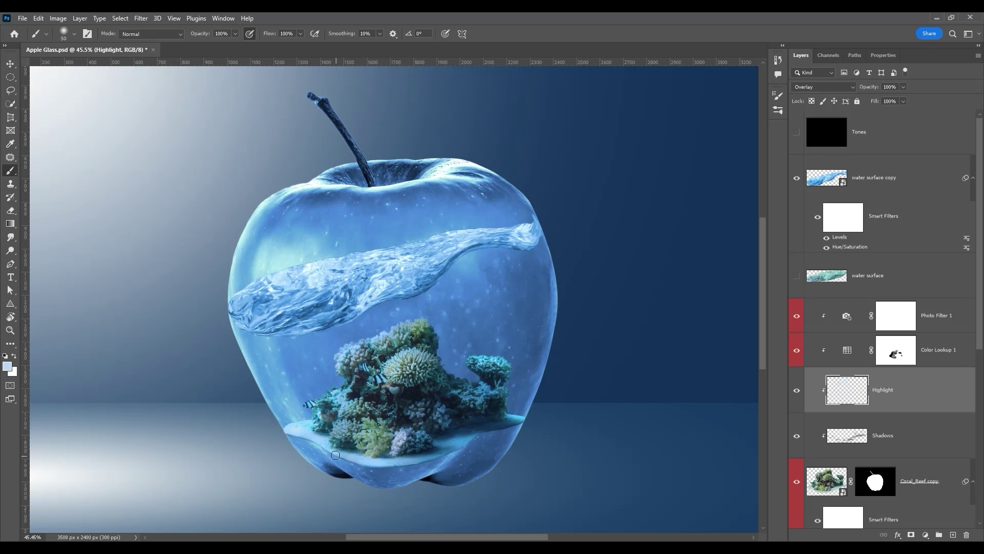
pyautogui.moveTo(301, 440)
pyautogui.mouseDown()
pyautogui.moveTo(325, 447)
pyautogui.moveTo(336, 436)
pyautogui.mouseUp()
pyautogui.moveTo(401, 362); pyautogui.dragTo(393, 374)
# Swap the foreground color to white and paint stronger highlights over the coral.
pyautogui.click(14, 356)
pyautogui.moveTo(337, 362); pyautogui.dragTo(426, 318)
pyautogui.moveTo(339, 393)
pyautogui.mouseDown()
pyautogui.moveTo(322, 390)
pyautogui.moveTo(353, 422)
pyautogui.moveTo(410, 431)
pyautogui.mouseUp()
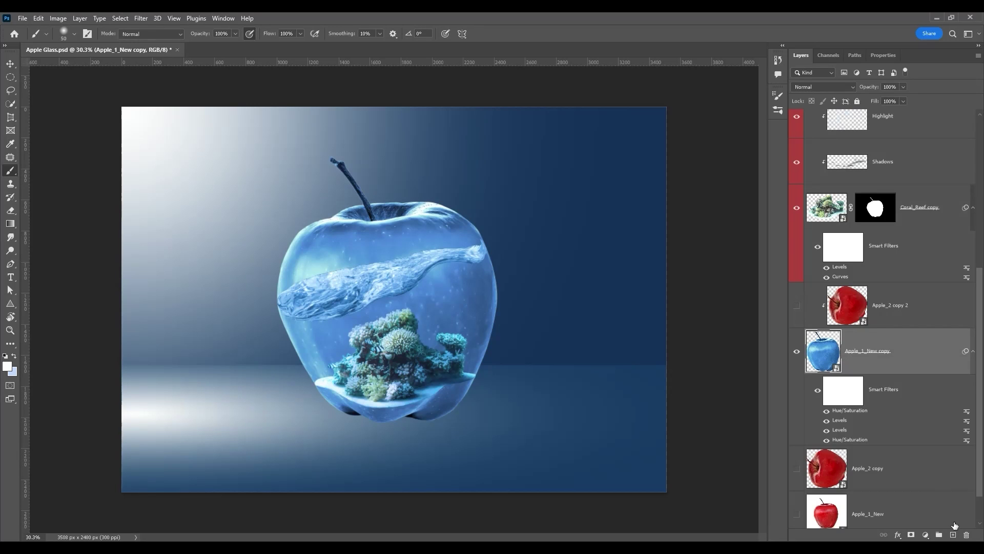
# Add a clipped layer named Shadows directly above the Apple_1_New copy layer.
pyautogui.click(954, 536)
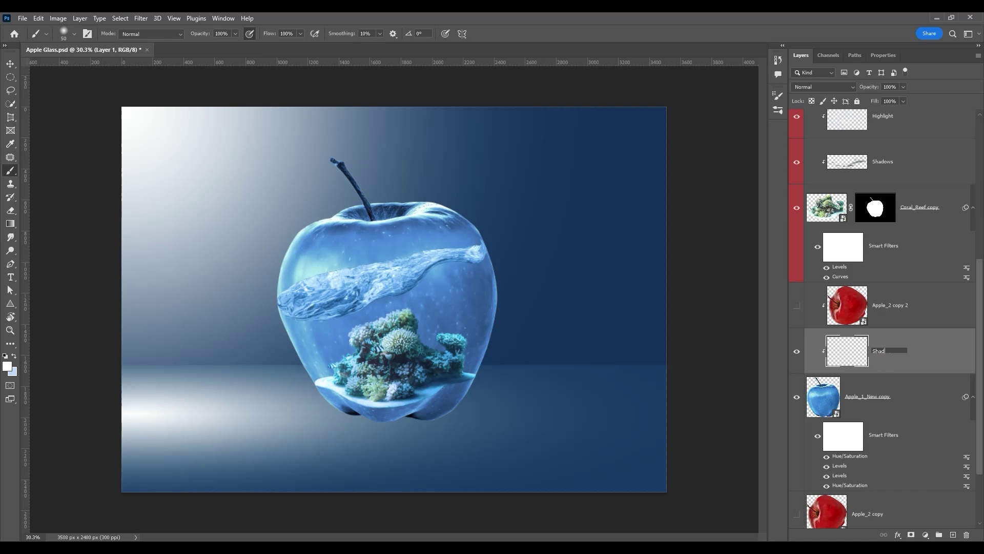
pyautogui.write('Shadows')
pyautogui.press('Return')
# Choose dark blue #112e4c and paint shadows around the base and lower right of the blue apple in Multiply mode.
pyautogui.click(8, 368)
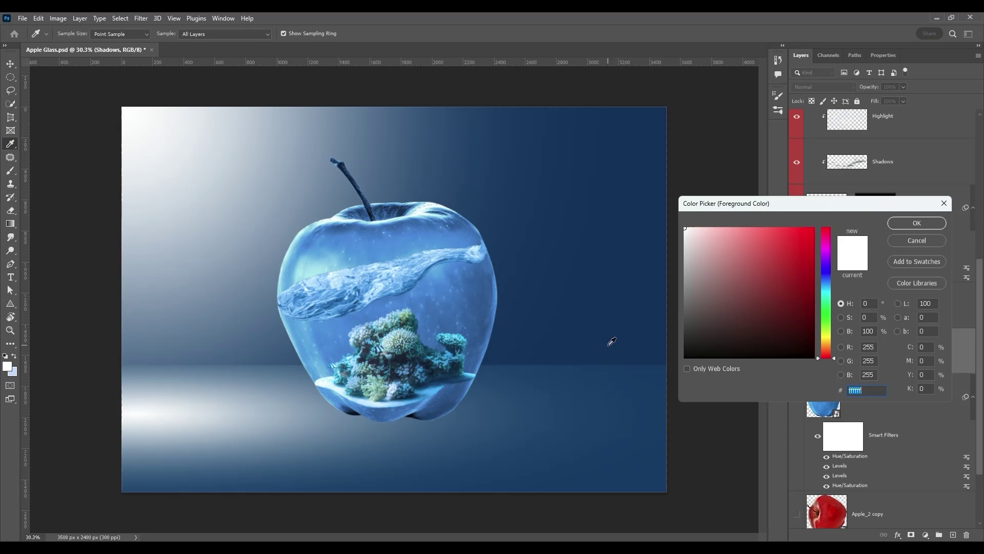
pyautogui.click(627, 338)
pyautogui.moveTo(796, 324); pyautogui.dragTo(785, 319)
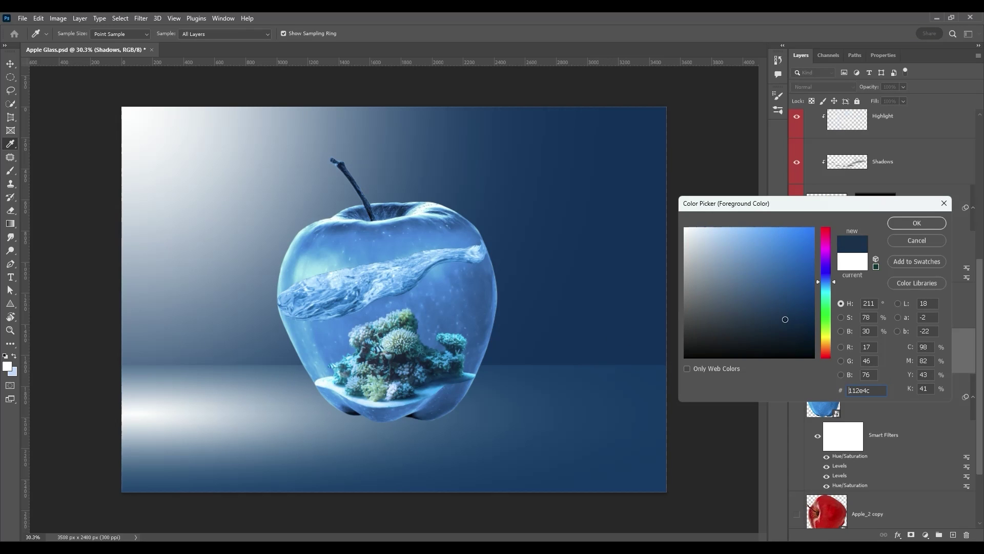
pyautogui.click(917, 223)
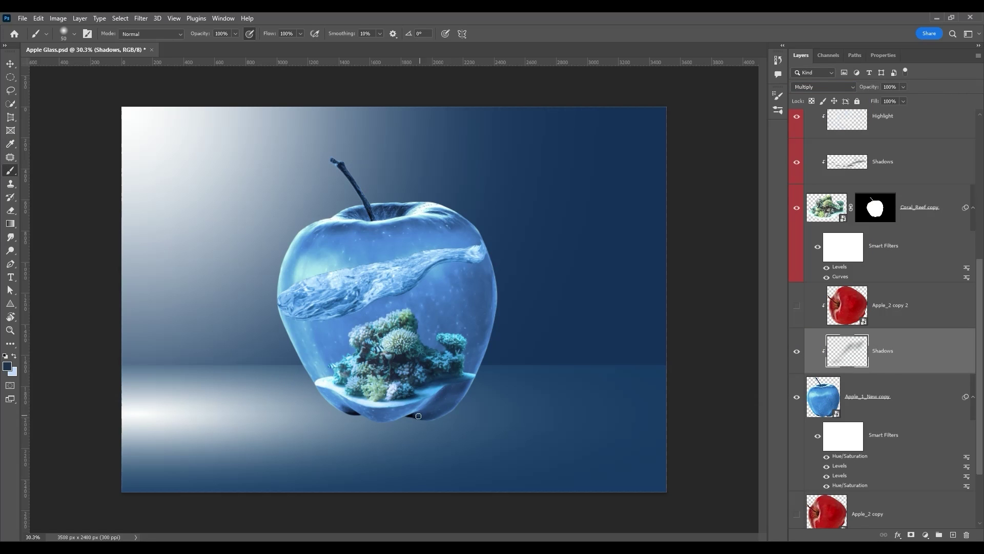
pyautogui.moveTo(414, 412); pyautogui.dragTo(365, 411)
pyautogui.moveTo(425, 408); pyautogui.dragTo(360, 409)
pyautogui.moveTo(483, 361)
pyautogui.mouseDown()
pyautogui.moveTo(486, 340)
pyautogui.moveTo(430, 349)
pyautogui.mouseUp()
# Enlarge the brush to 250 px and paint broader, softer shadows over the blue apple's body.
pyautogui.press(']')
pyautogui.press(']')
pyautogui.press(']')
pyautogui.press(']')
pyautogui.press(']')
pyautogui.press(']')
pyautogui.press(']')
pyautogui.press(']')
pyautogui.press(']')
pyautogui.press(']')
pyautogui.click(337, 352)
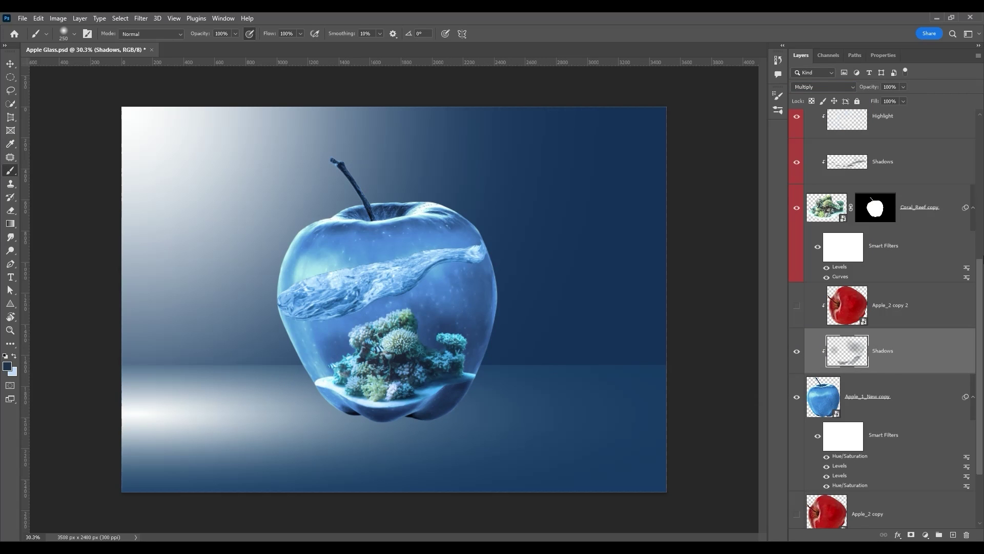
# Change the blue apple's Shadows layer to Soft Light and lower its opacity to about 65%.
pyautogui.click(824, 87)
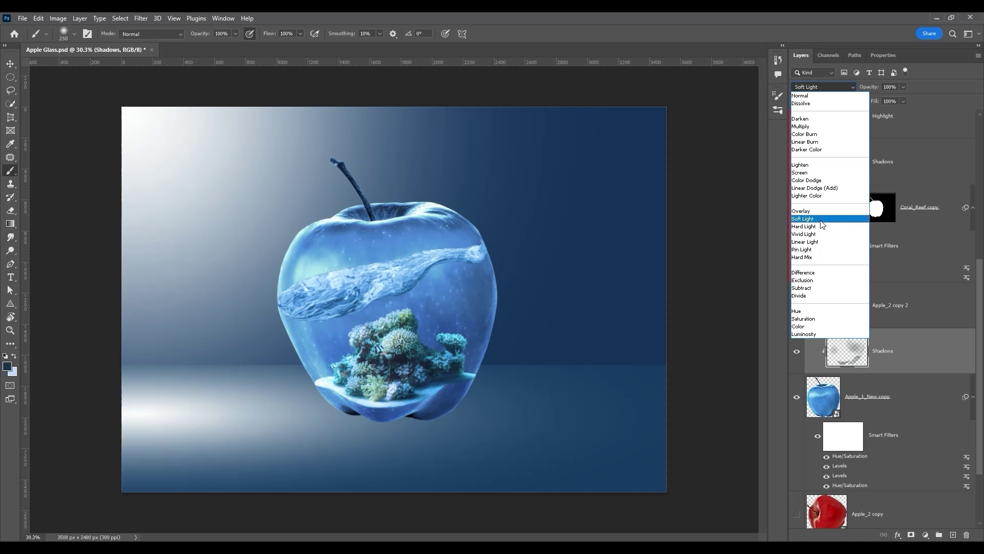
pyautogui.click(821, 219)
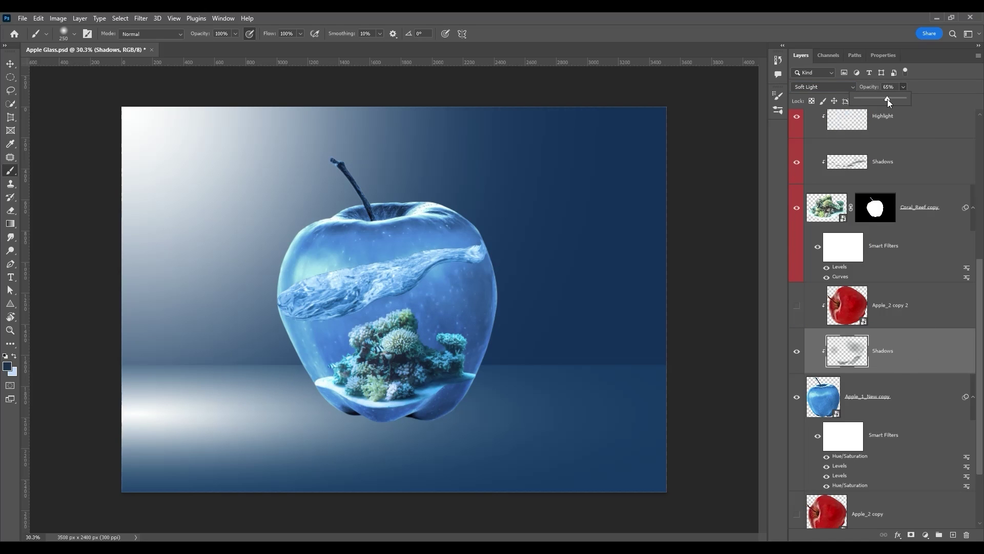
pyautogui.moveTo(889, 101); pyautogui.dragTo(890, 101)
# Swap the foreground and background colors and add a clipped Soft Light layer above the blue apple's Shadows layer.
pyautogui.press('x')
pyautogui.click(953, 535)
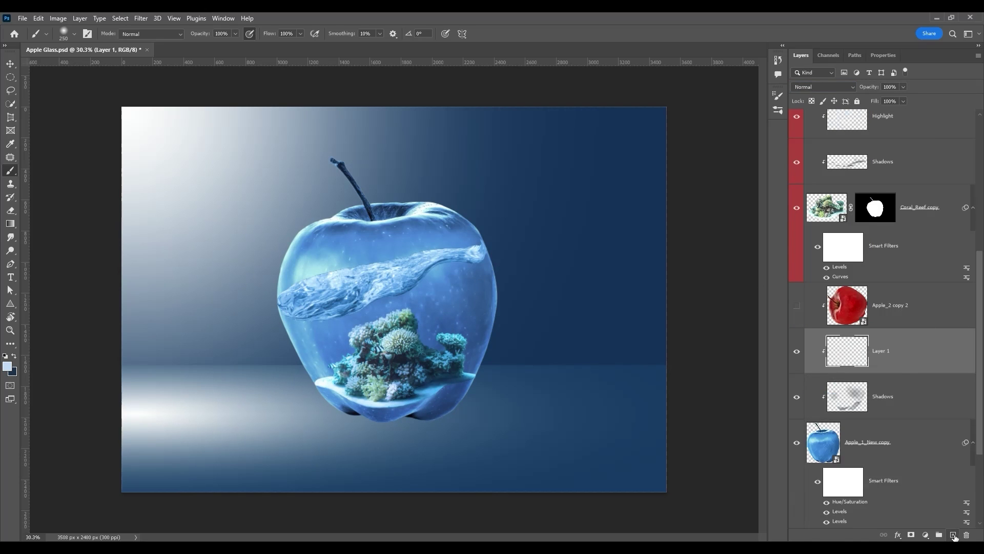
pyautogui.click(848, 87)
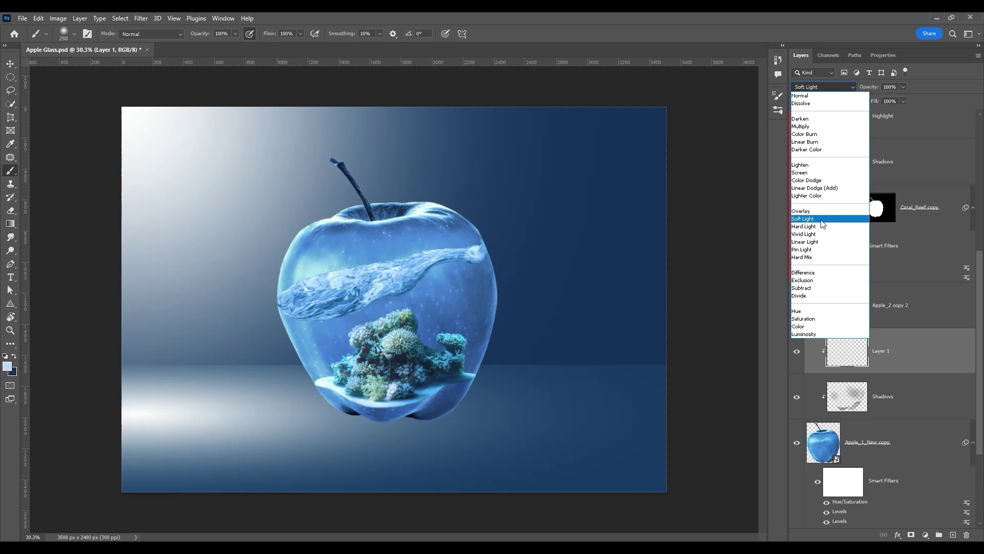
pyautogui.click(824, 220)
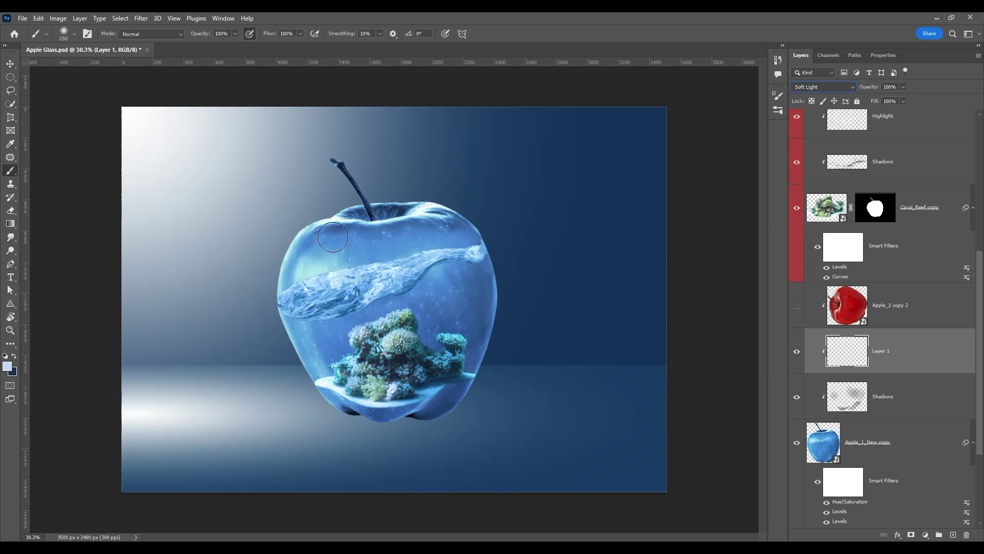
# Choose pale blue #cadef4 and paint highlights on the upper left and lower left of the blue apple.
pyautogui.click(7, 366)
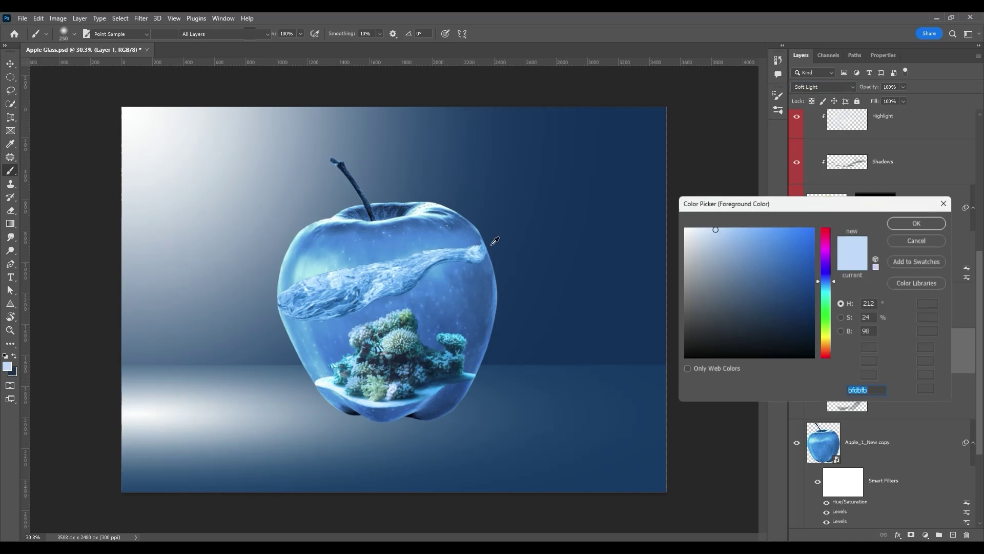
pyautogui.click(707, 233)
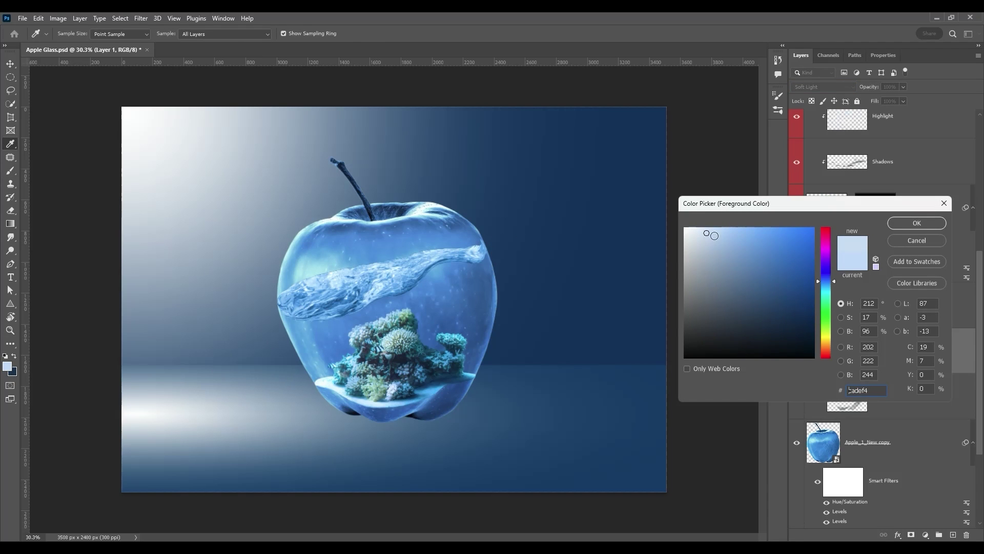
pyautogui.click(898, 223)
pyautogui.moveTo(308, 239); pyautogui.dragTo(353, 217)
pyautogui.moveTo(328, 395); pyautogui.dragTo(359, 407)
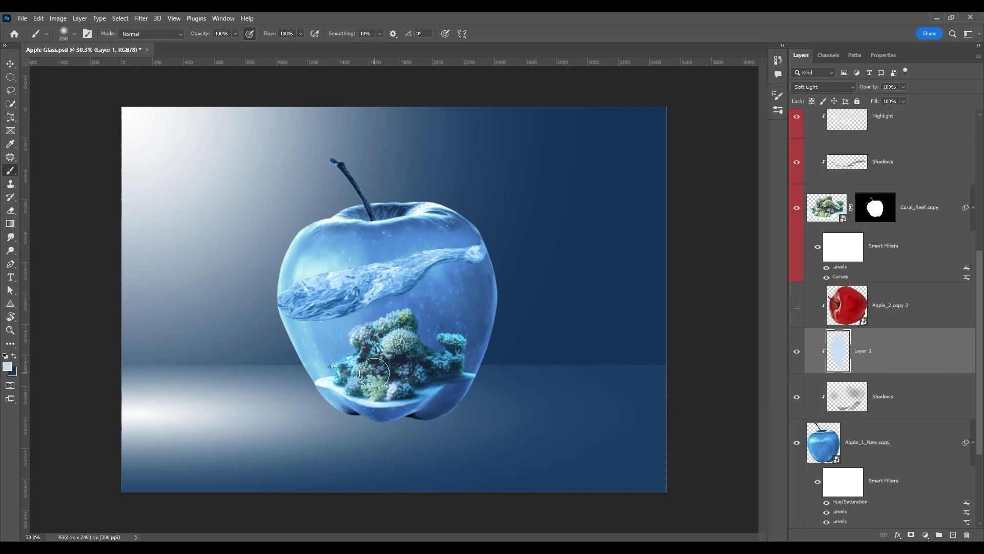
# Keep the painted light layer in Soft Light mode and rename it Highlight.
pyautogui.click(824, 87)
pyautogui.click(805, 219)
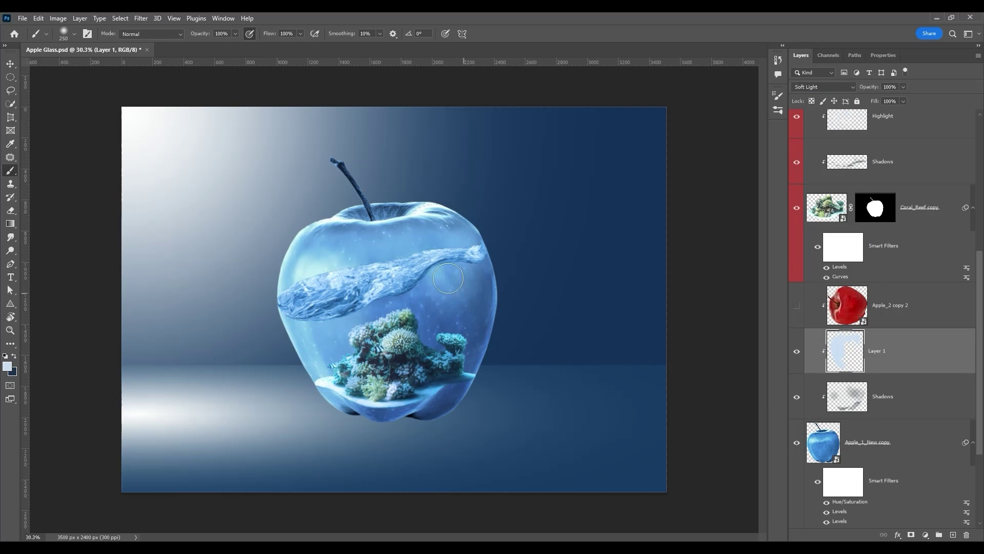
pyautogui.doubleClick(863, 351)
pyautogui.write('Highlight')
pyautogui.press('Return')
# Show the Tones layer to compare the red apple's brightness with the scene in grayscale.
pyautogui.scroll(3, 918, 438)
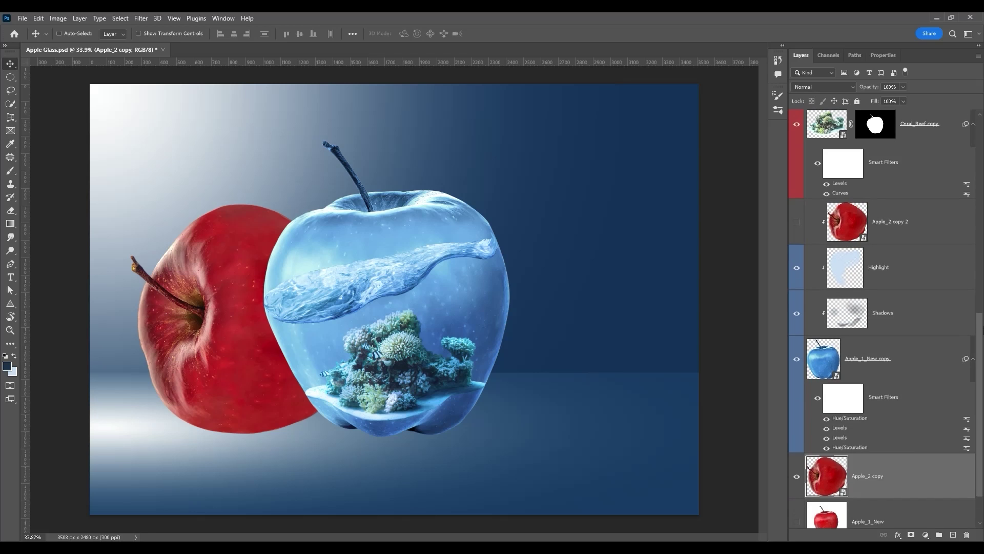
pyautogui.scroll(6, 886, 323)
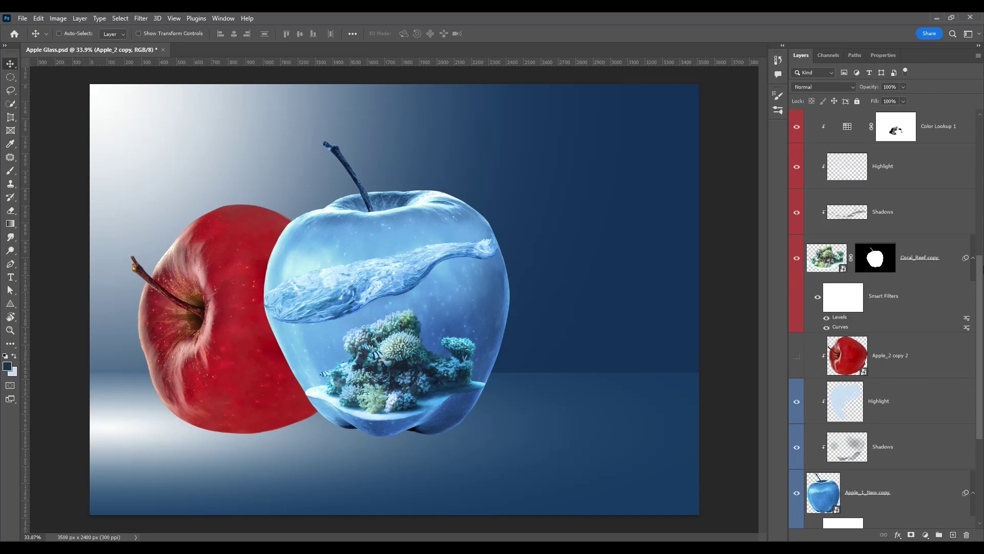
pyautogui.scroll(2, 885, 323)
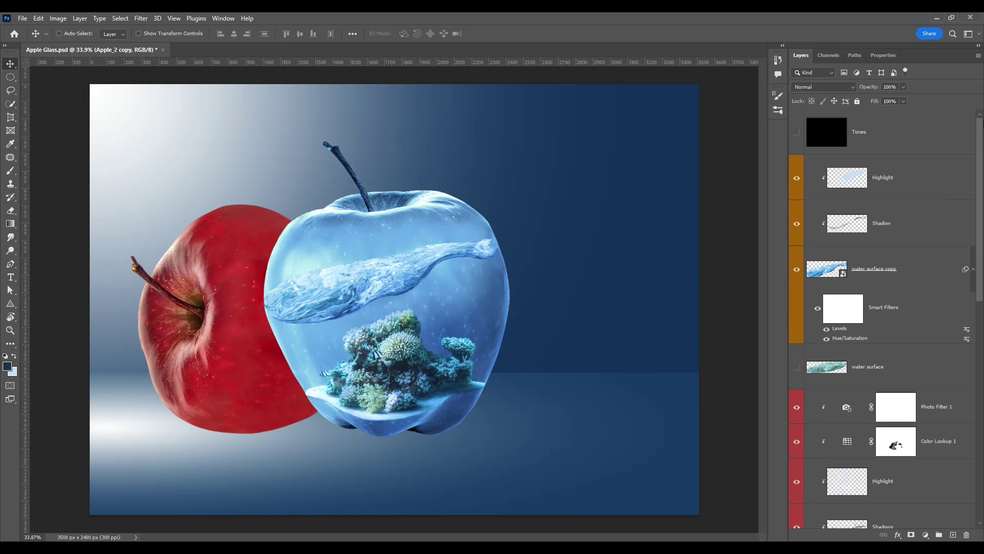
pyautogui.click(798, 140)
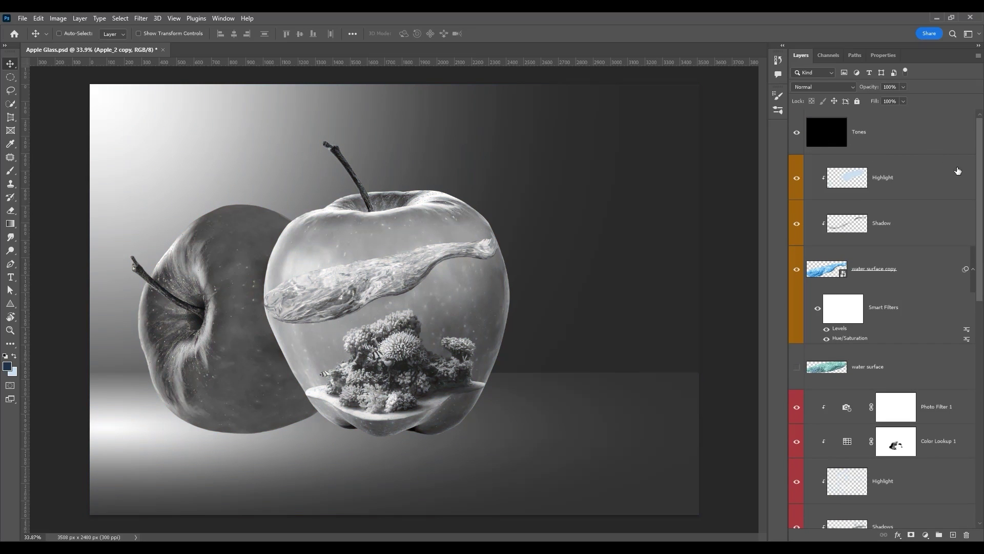
pyautogui.moveTo(978, 165); pyautogui.dragTo(983, 392)
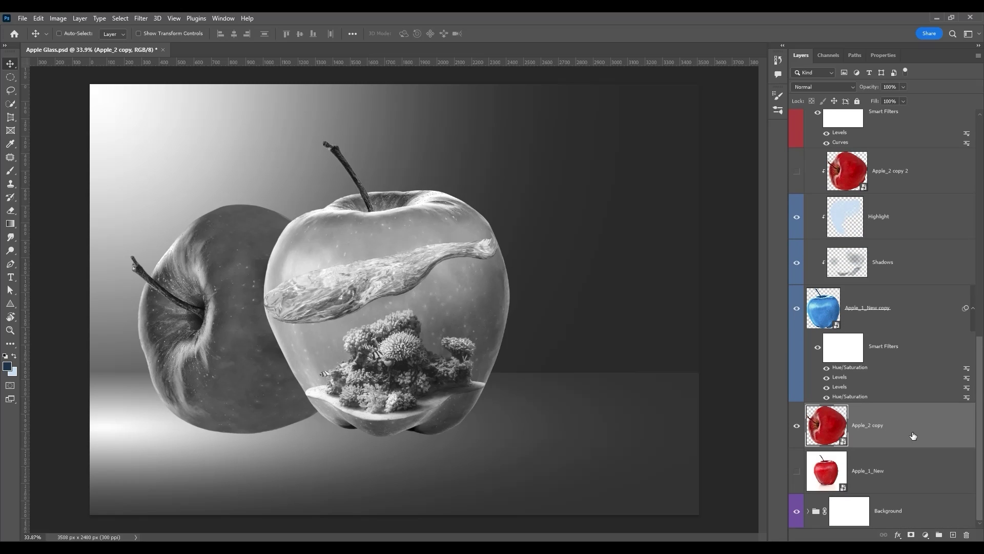
# Apply Levels to Apple_2 copy with black input 13, midtone 0.83 and a lowered white input, and hide the Tones layer.
pyautogui.hotkey('ctrl', 'l')
pyautogui.moveTo(713, 262); pyautogui.dragTo(589, 262)
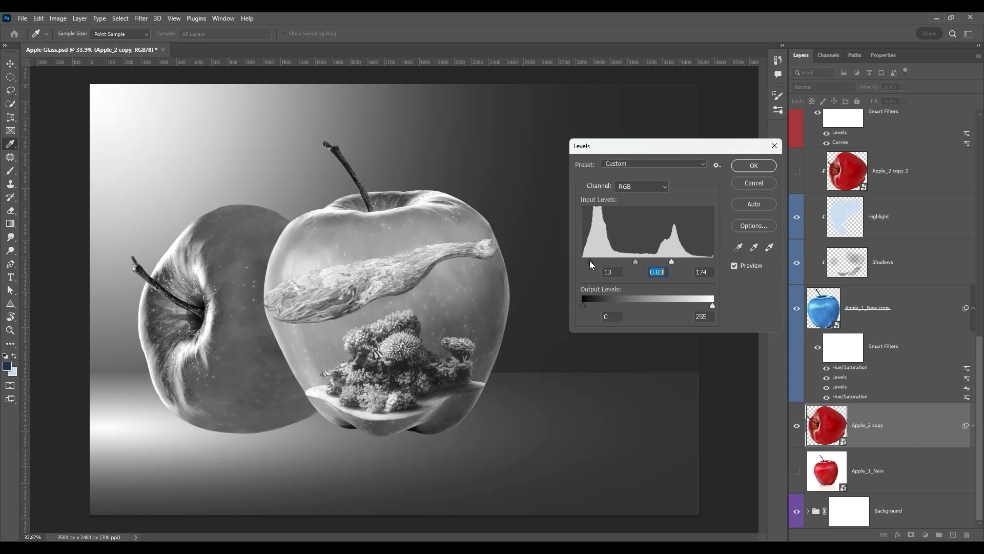
pyautogui.moveTo(672, 262); pyautogui.dragTo(684, 260)
pyautogui.click(756, 163)
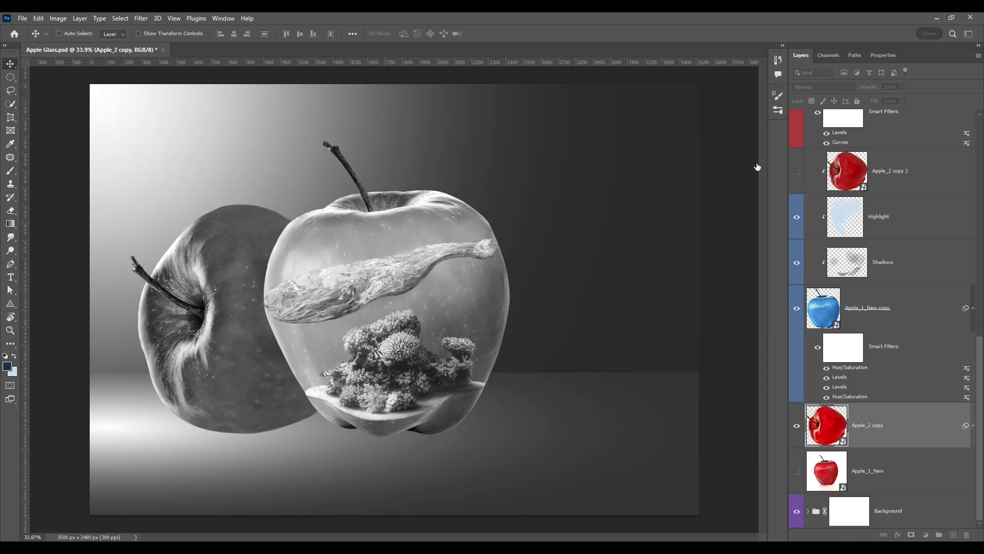
pyautogui.scroll(8, 839, 160)
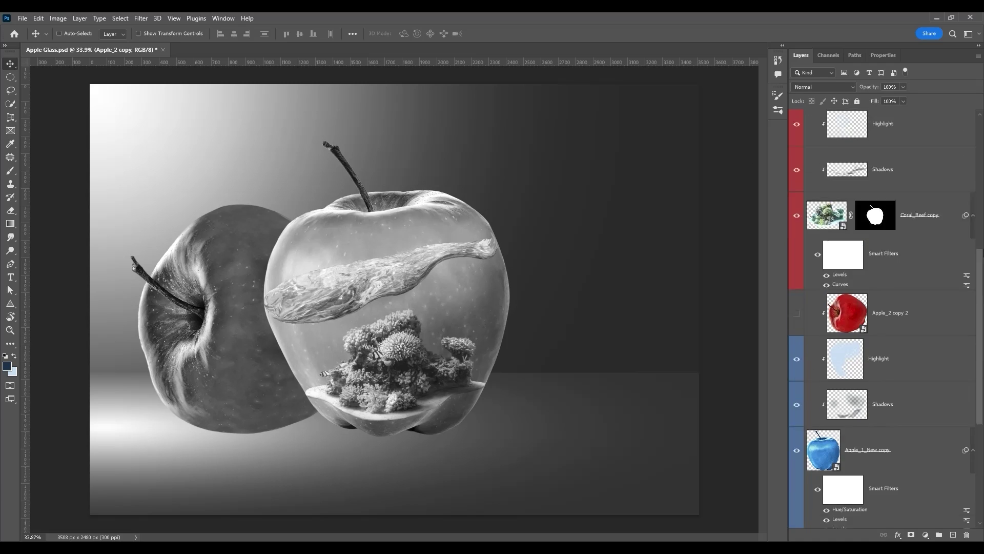
pyautogui.click(797, 134)
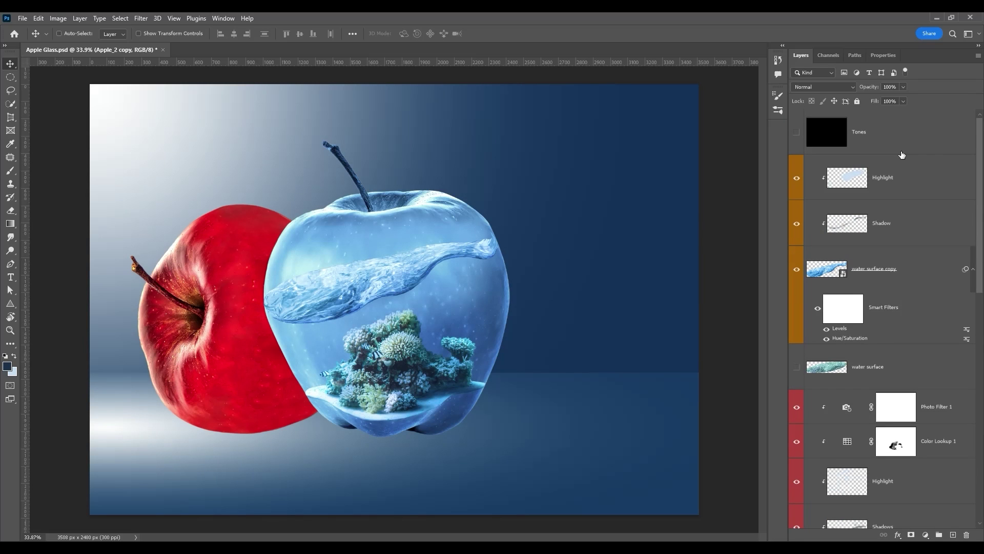
# Apply Hue/Saturation to the Apple_2 copy layer with Saturation at -45.
pyautogui.moveTo(978, 178); pyautogui.dragTo(954, 421)
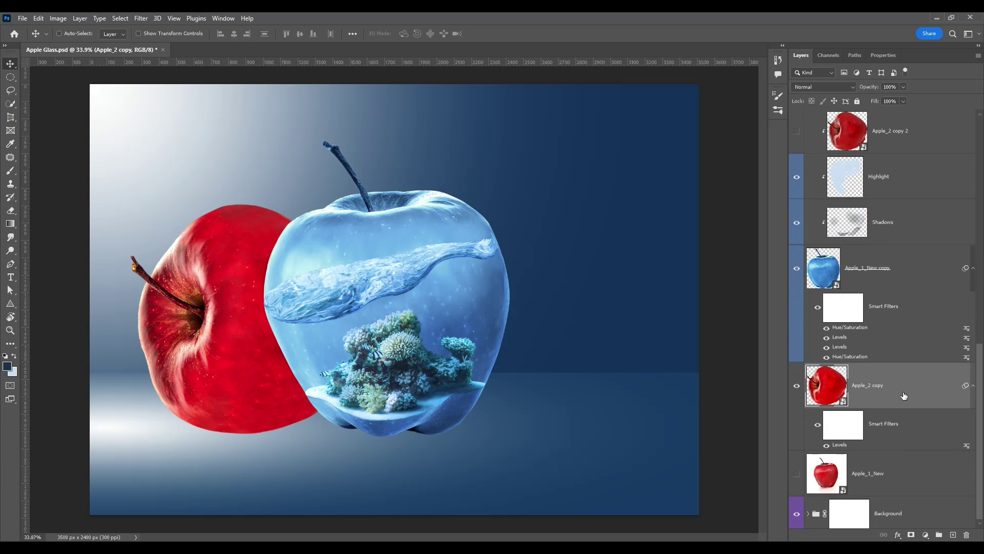
pyautogui.hotkey('ctrl', 'u')
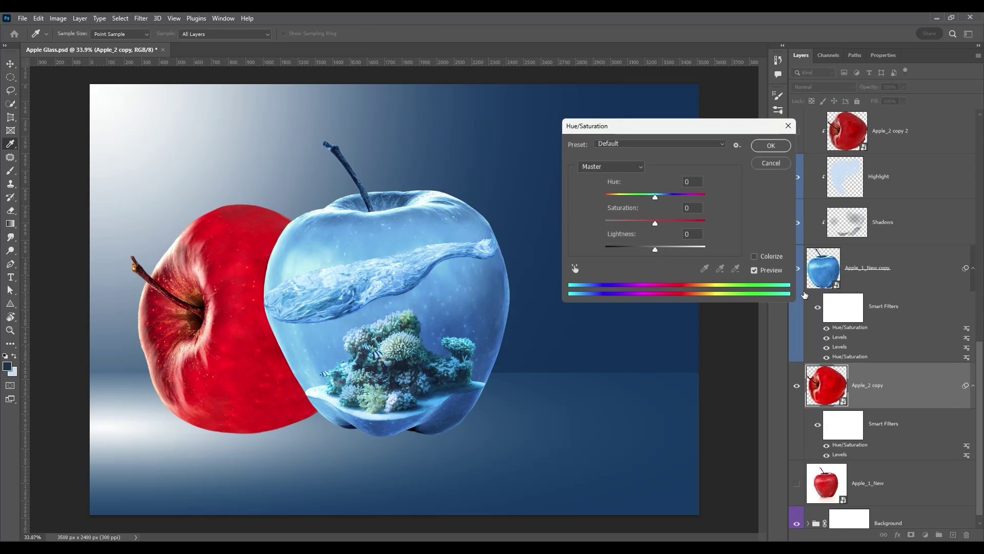
pyautogui.moveTo(653, 223); pyautogui.dragTo(632, 223)
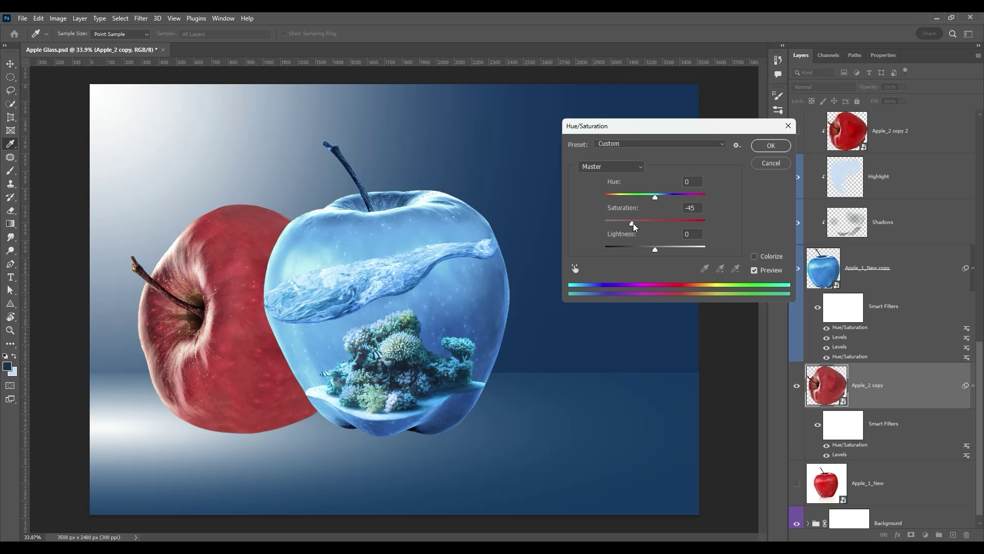
pyautogui.click(771, 146)
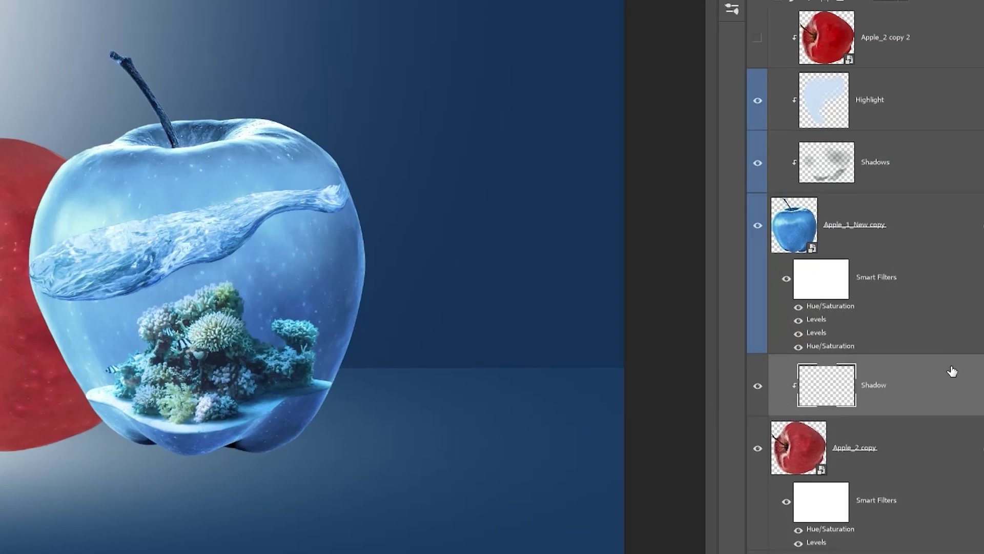
# Paint soft dark red shading over the red apple's lower right on the clipped Shadow layer and set the layer's opacity to 60%.
pyautogui.click(759, 71)
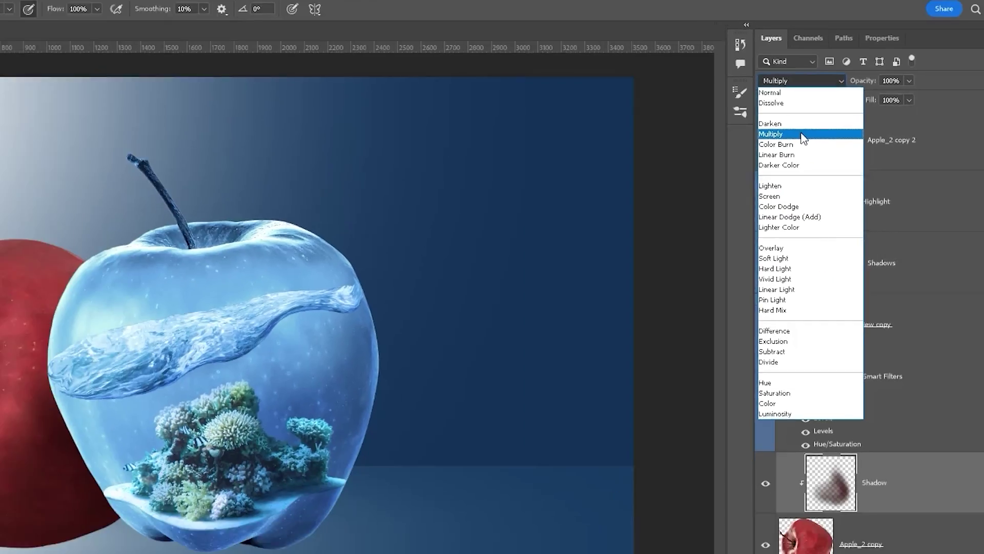
pyautogui.click(803, 136)
pyautogui.click(909, 81)
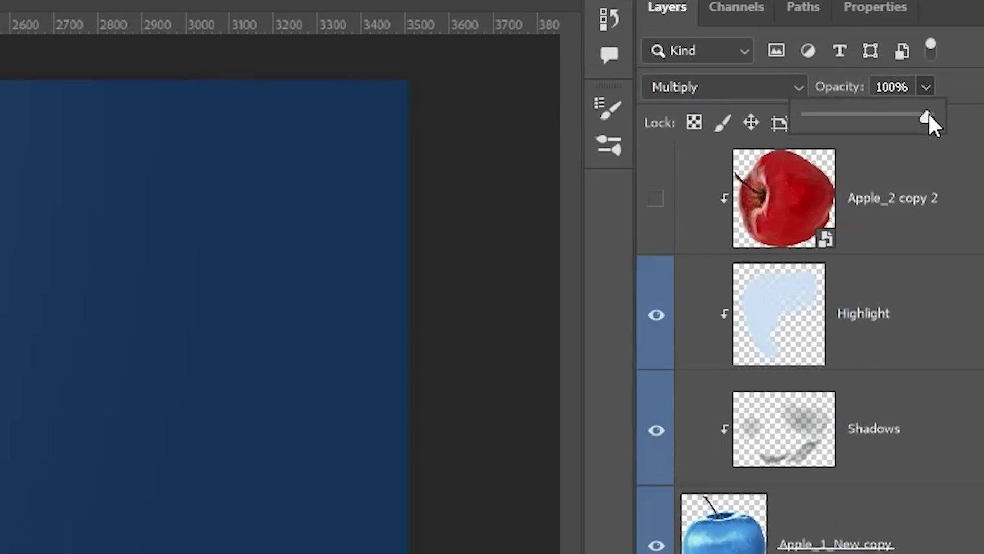
pyautogui.moveTo(914, 96); pyautogui.dragTo(895, 128)
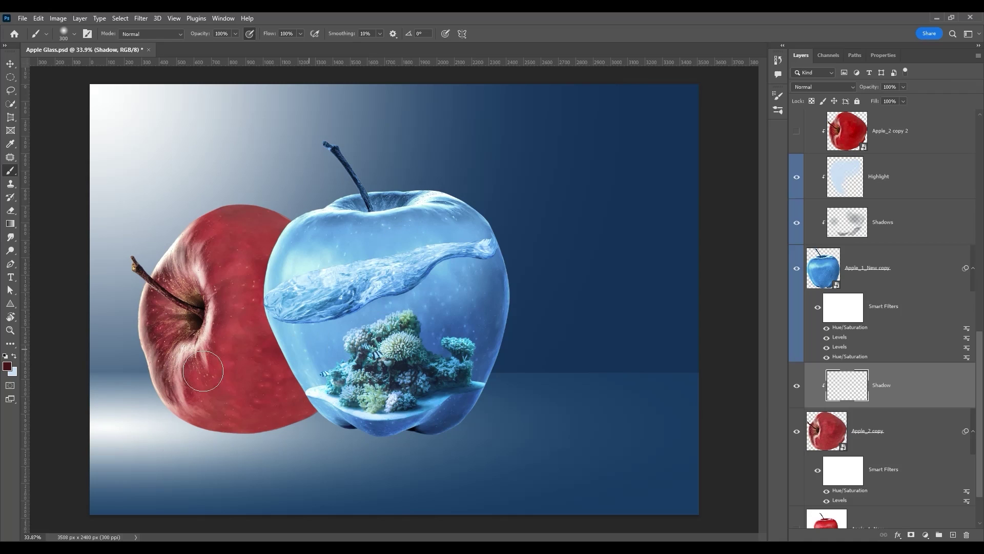
pyautogui.moveTo(203, 371)
pyautogui.mouseDown()
pyautogui.moveTo(212, 397)
pyautogui.moveTo(195, 409)
pyautogui.moveTo(231, 394)
pyautogui.moveTo(244, 368)
pyautogui.moveTo(247, 393)
pyautogui.moveTo(287, 371)
pyautogui.moveTo(291, 410)
pyautogui.moveTo(309, 415)
pyautogui.moveTo(307, 429)
pyautogui.moveTo(264, 438)
pyautogui.moveTo(220, 436)
pyautogui.moveTo(288, 425)
pyautogui.moveTo(189, 427)
pyautogui.moveTo(312, 414)
pyautogui.moveTo(299, 371)
pyautogui.moveTo(257, 349)
pyautogui.moveTo(243, 369)
pyautogui.moveTo(272, 357)
pyautogui.moveTo(250, 409)
pyautogui.moveTo(280, 372)
pyautogui.moveTo(278, 332)
pyautogui.moveTo(302, 365)
pyautogui.moveTo(276, 405)
pyautogui.moveTo(282, 423)
pyautogui.moveTo(288, 413)
pyautogui.moveTo(187, 413)
pyautogui.moveTo(192, 392)
pyautogui.moveTo(251, 362)
pyautogui.moveTo(274, 311)
pyautogui.moveTo(284, 363)
pyautogui.moveTo(265, 270)
pyautogui.moveTo(272, 312)
pyautogui.moveTo(284, 282)
pyautogui.moveTo(293, 359)
pyautogui.moveTo(274, 298)
pyautogui.moveTo(282, 365)
pyautogui.moveTo(312, 394)
pyautogui.moveTo(301, 340)
pyautogui.moveTo(314, 415)
pyautogui.moveTo(300, 413)
pyautogui.moveTo(307, 404)
pyautogui.moveTo(355, 421)
pyautogui.moveTo(354, 356)
pyautogui.mouseUp()
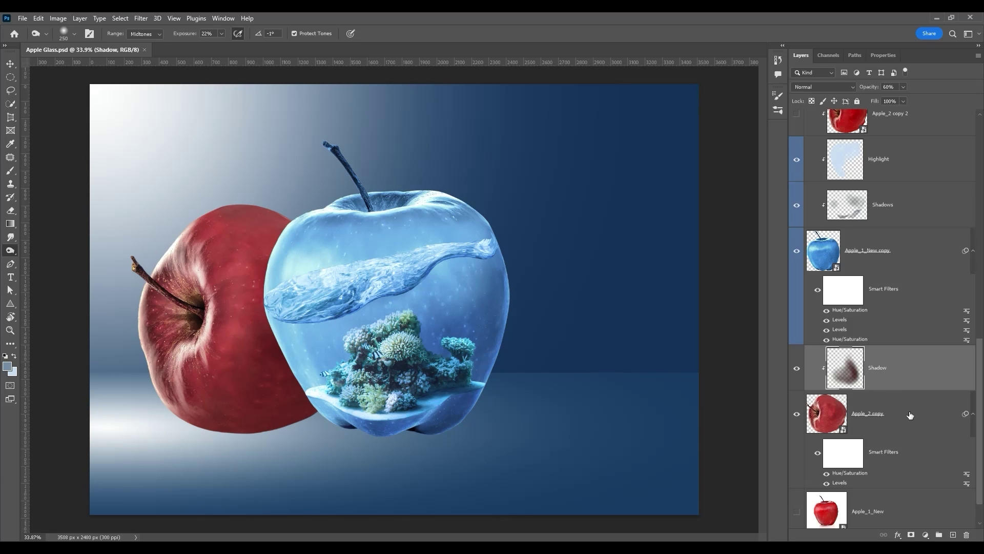
# Apply the Camera Raw Filter to Apple_2 copy, balancing the red apple's tones in black-and-white view before returning to color.
pyautogui.click(910, 415)
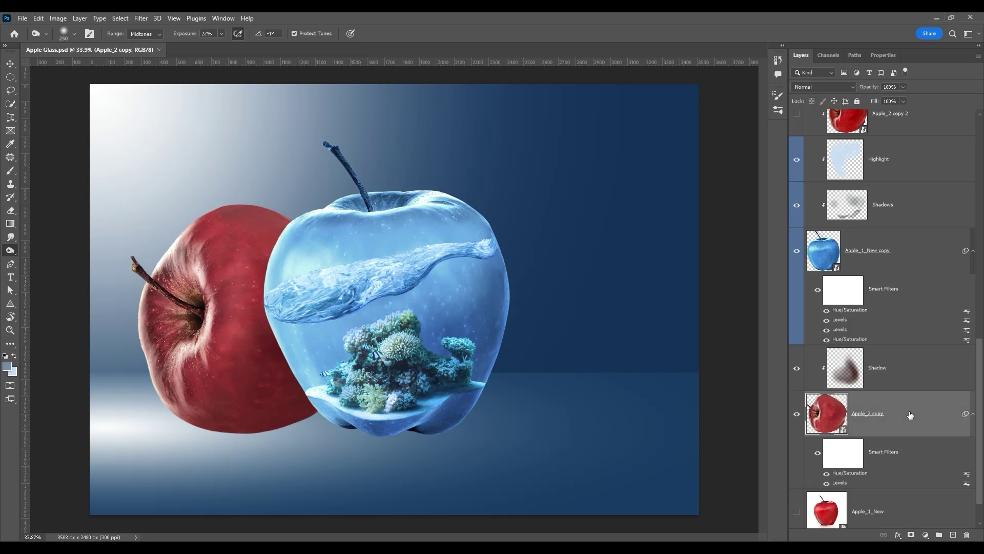
pyautogui.click(141, 19)
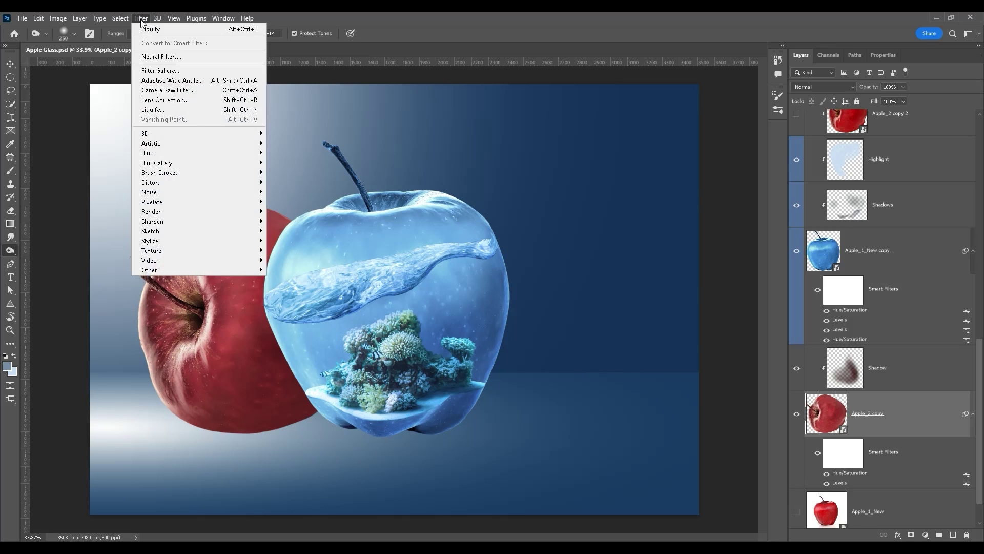
pyautogui.click(168, 90)
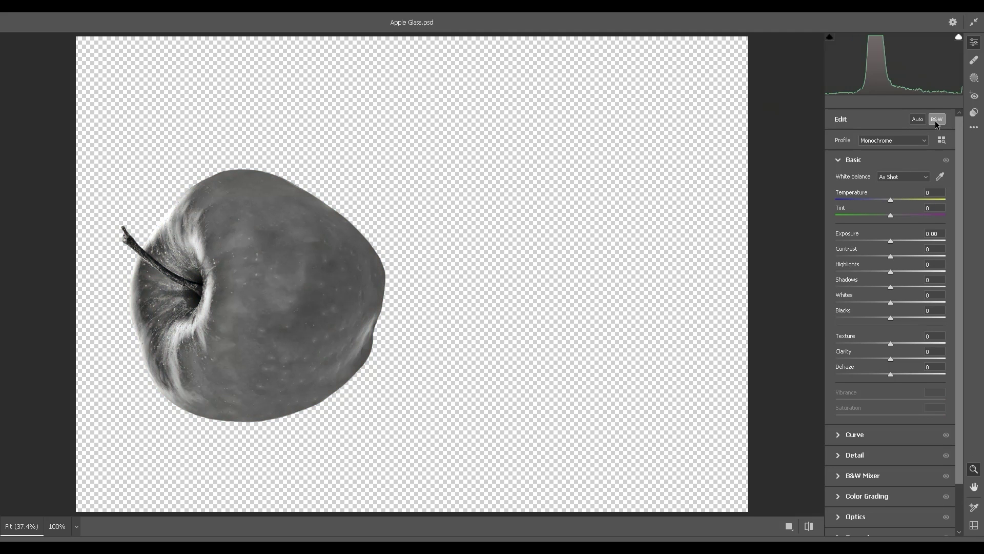
pyautogui.moveTo(912, 272); pyautogui.dragTo(896, 254)
pyautogui.moveTo(891, 287); pyautogui.dragTo(866, 317)
pyautogui.doubleClick(890, 286)
pyautogui.moveTo(890, 358)
pyautogui.mouseDown()
pyautogui.moveTo(922, 356)
pyautogui.moveTo(890, 354)
pyautogui.mouseUp()
pyautogui.click(932, 122)
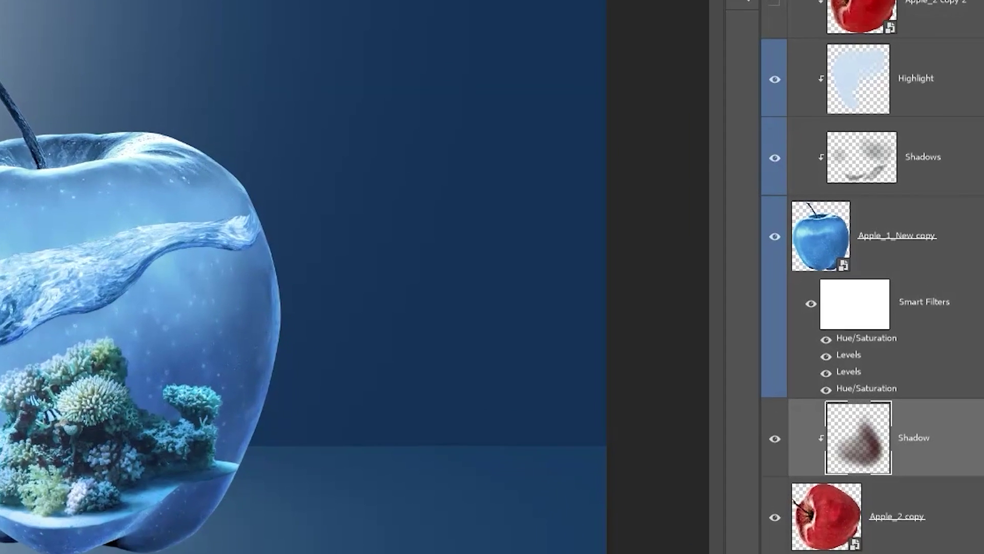
# Create a clipped layer named Shadows Highlights above Shadow in Overlay mode, filled with 50% gray.
pyautogui.hotkey('ctrl', 'shift', 'n')
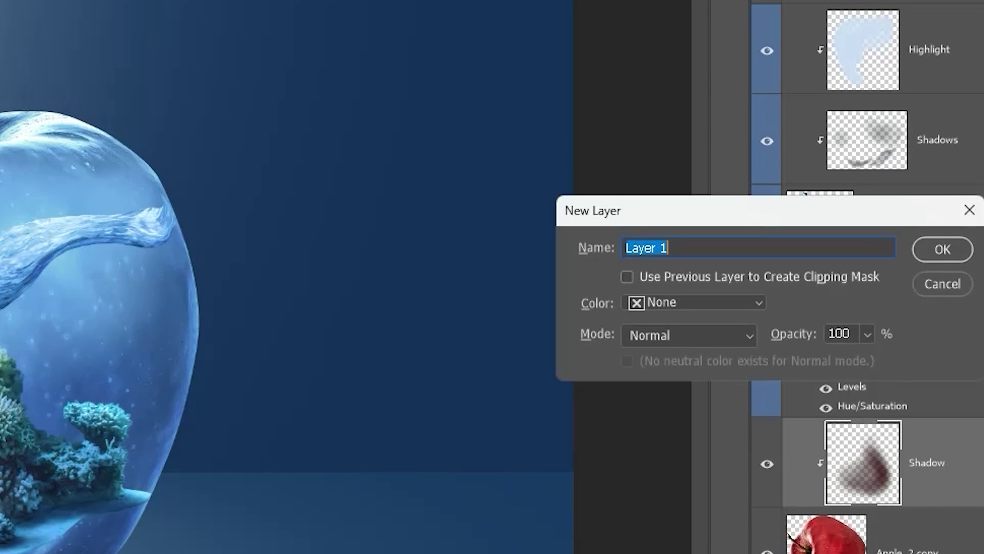
pyautogui.click(626, 277)
pyautogui.click(682, 336)
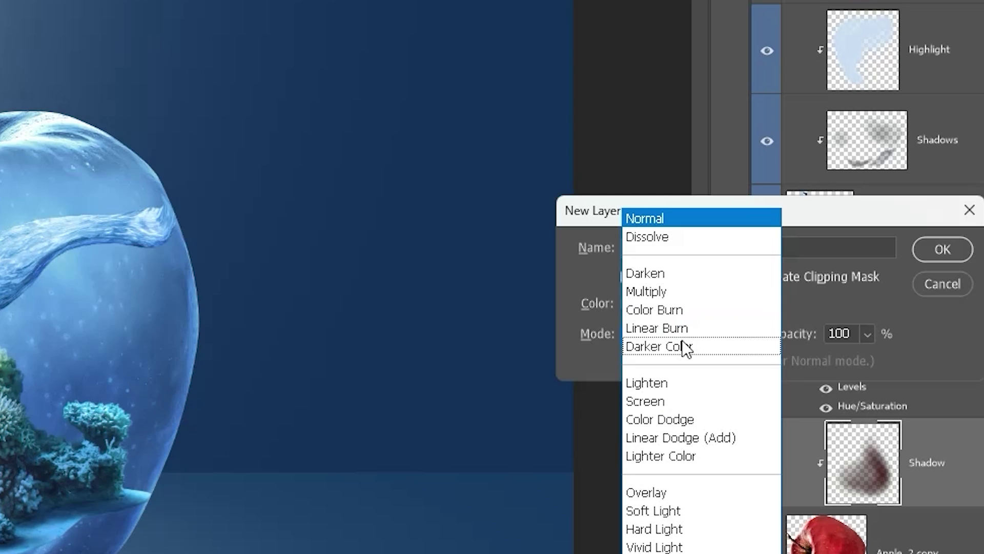
pyautogui.click(675, 493)
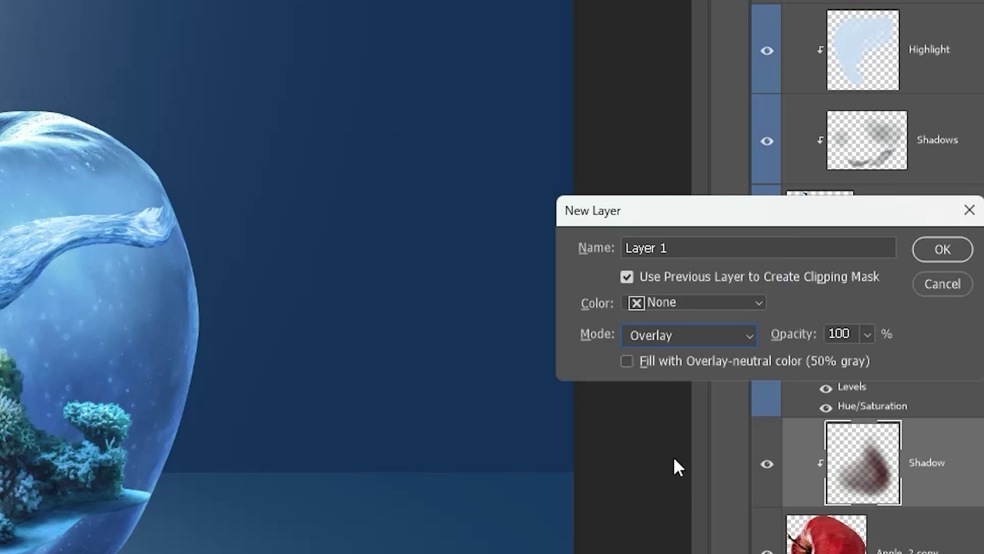
pyautogui.click(627, 361)
pyautogui.moveTo(687, 248); pyautogui.dragTo(592, 250)
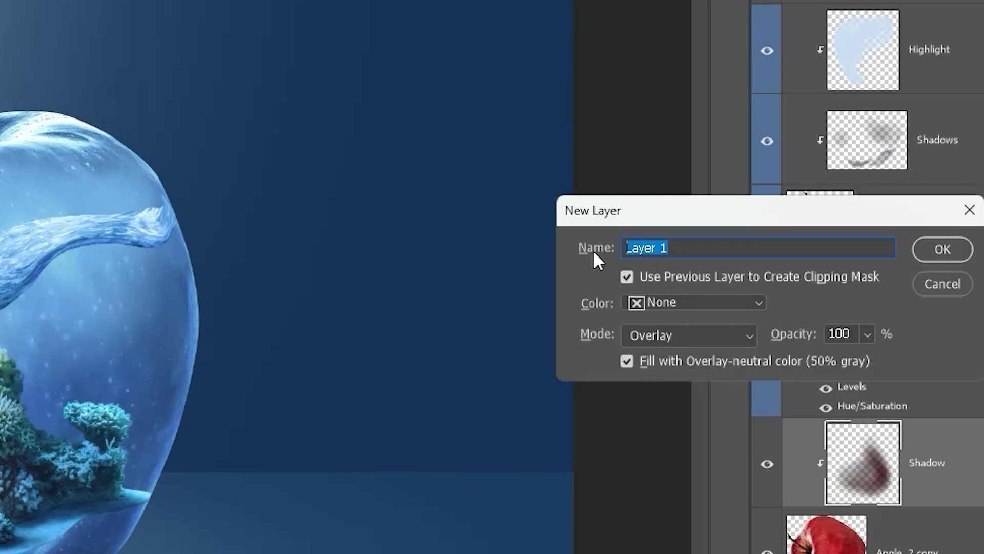
pyautogui.write('Shadows Highlights')
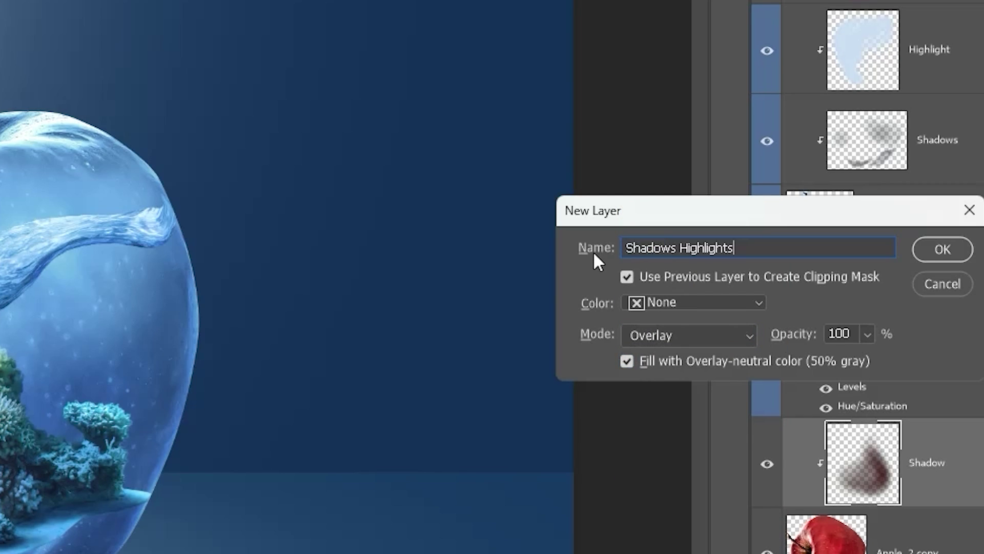
pyautogui.click(940, 250)
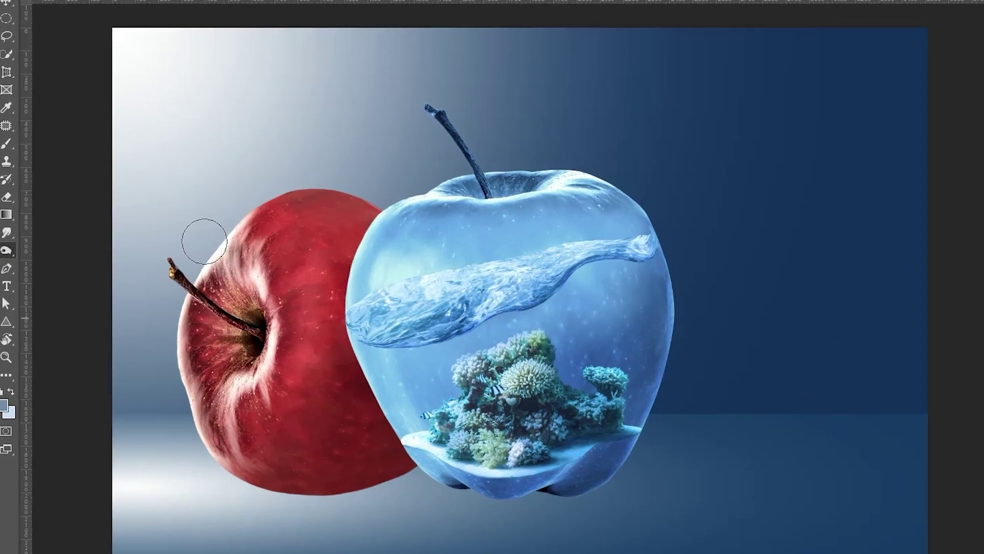
# Dodge the upper and left sides of the red apple with the range set to Highlights and 25% exposure.
pyautogui.rightClick(7, 250)
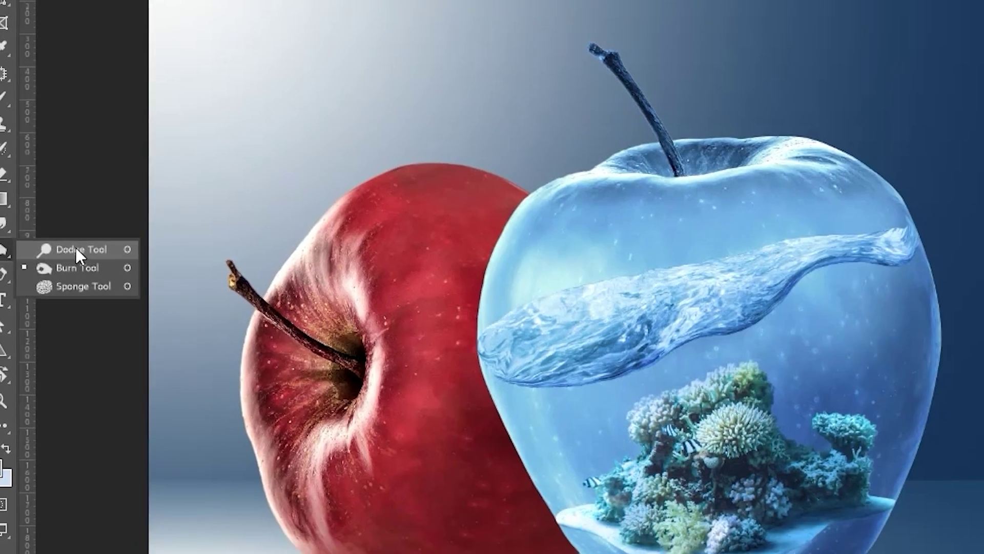
pyautogui.click(76, 250)
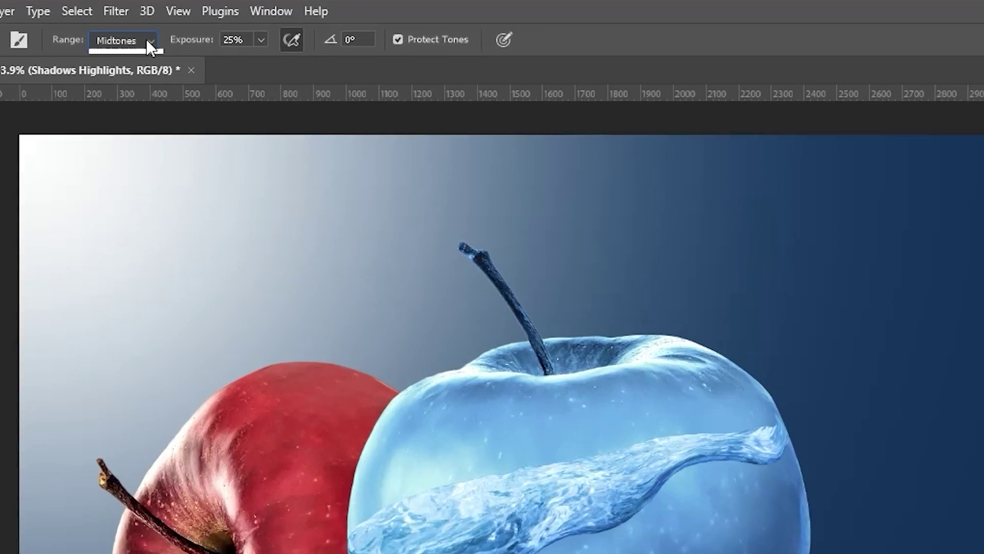
pyautogui.click(146, 40)
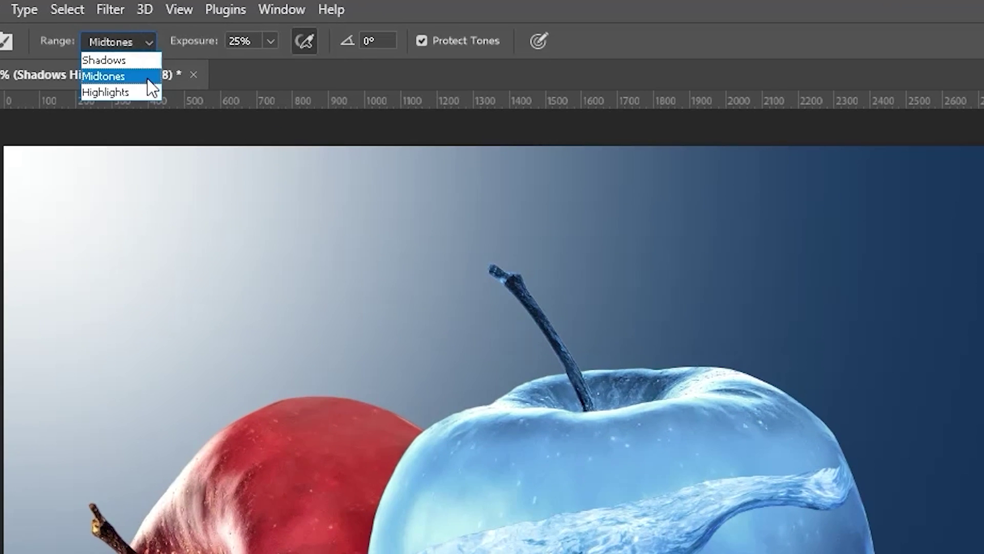
pyautogui.click(133, 91)
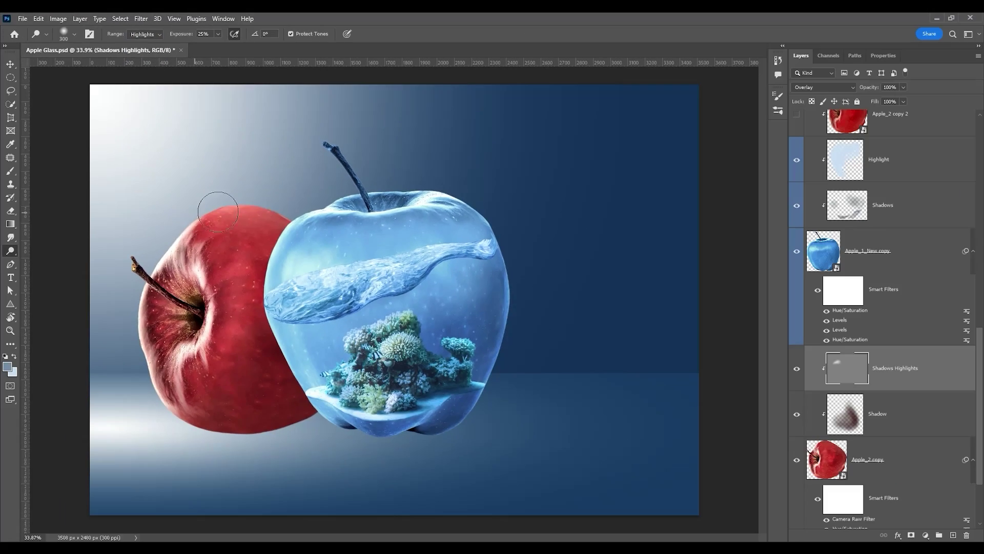
pyautogui.moveTo(182, 434); pyautogui.dragTo(390, 444)
pyautogui.moveTo(249, 435)
pyautogui.mouseDown()
pyautogui.moveTo(382, 456)
pyautogui.moveTo(195, 528)
pyautogui.mouseUp()
pyautogui.moveTo(157, 305); pyautogui.dragTo(166, 369)
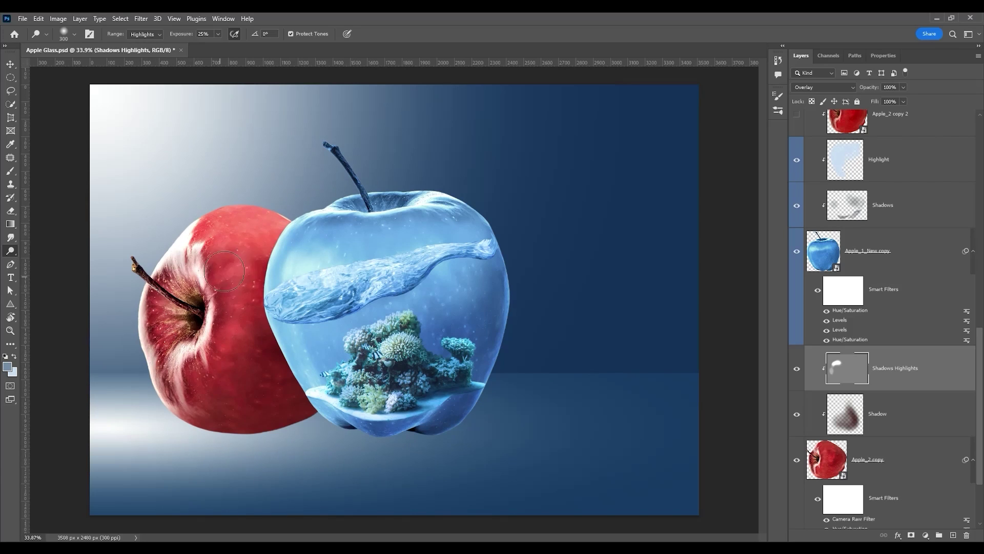
pyautogui.moveTo(224, 272); pyautogui.dragTo(172, 400)
pyautogui.moveTo(161, 313); pyautogui.dragTo(168, 399)
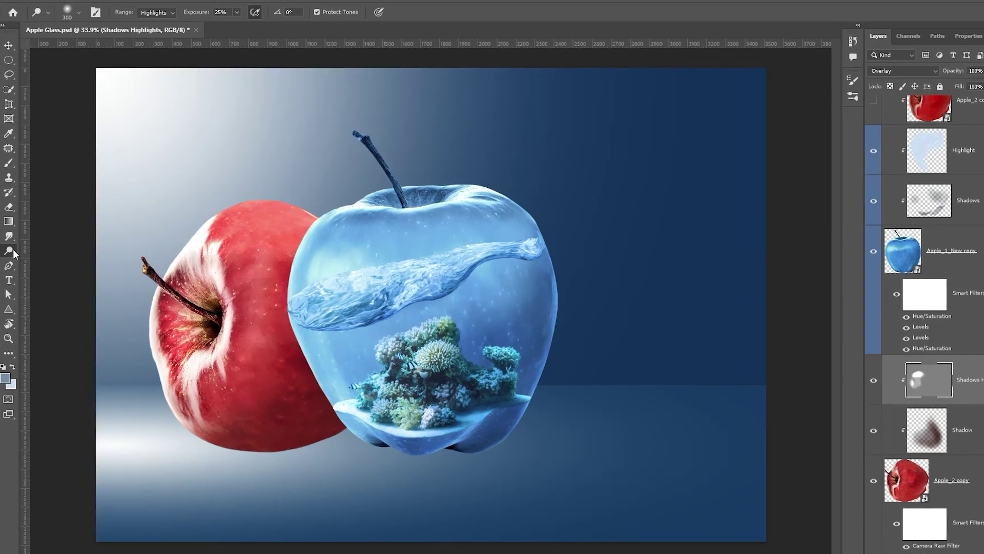
# Burn the right and lower parts of the red apple with the Midtones range and 22% exposure.
pyautogui.click(12, 251)
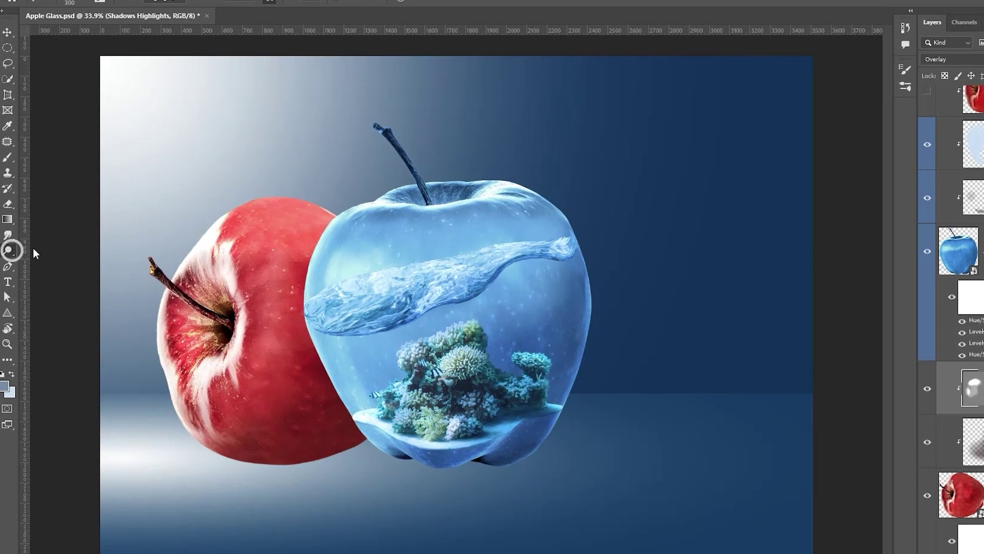
pyautogui.click(44, 262)
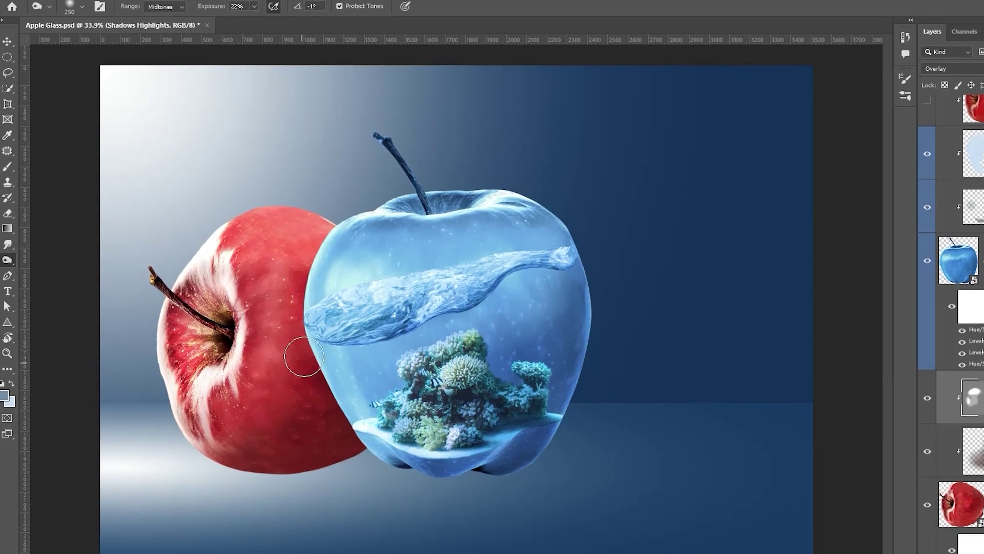
pyautogui.moveTo(304, 356)
pyautogui.mouseDown()
pyautogui.moveTo(306, 321)
pyautogui.moveTo(298, 382)
pyautogui.moveTo(259, 384)
pyautogui.moveTo(222, 451)
pyautogui.moveTo(327, 488)
pyautogui.moveTo(275, 477)
pyautogui.moveTo(311, 452)
pyautogui.mouseUp()
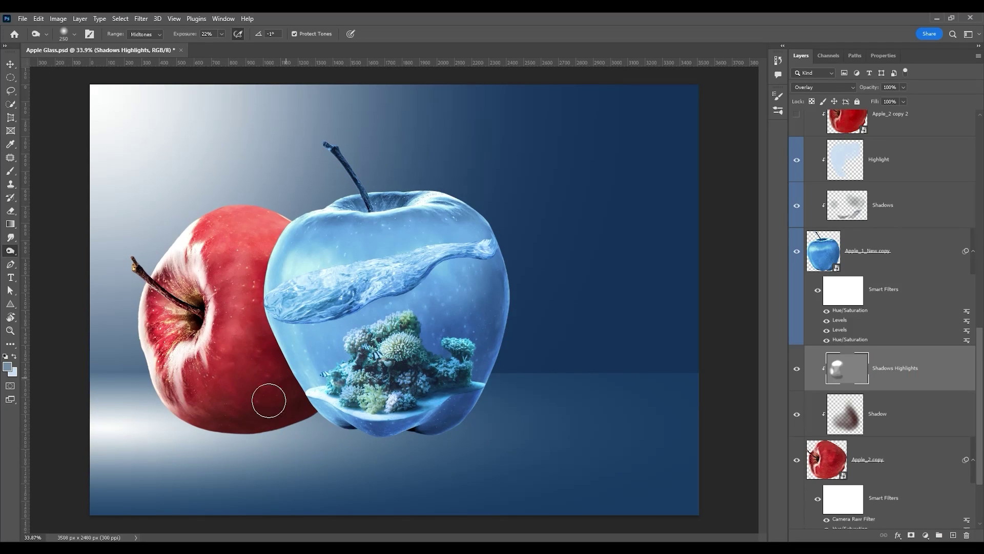
pyautogui.moveTo(269, 400)
pyautogui.mouseDown()
pyautogui.moveTo(257, 372)
pyautogui.moveTo(301, 393)
pyautogui.moveTo(275, 298)
pyautogui.moveTo(239, 296)
pyautogui.moveTo(238, 283)
pyautogui.moveTo(246, 341)
pyautogui.moveTo(179, 376)
pyautogui.moveTo(189, 408)
pyautogui.mouseUp()
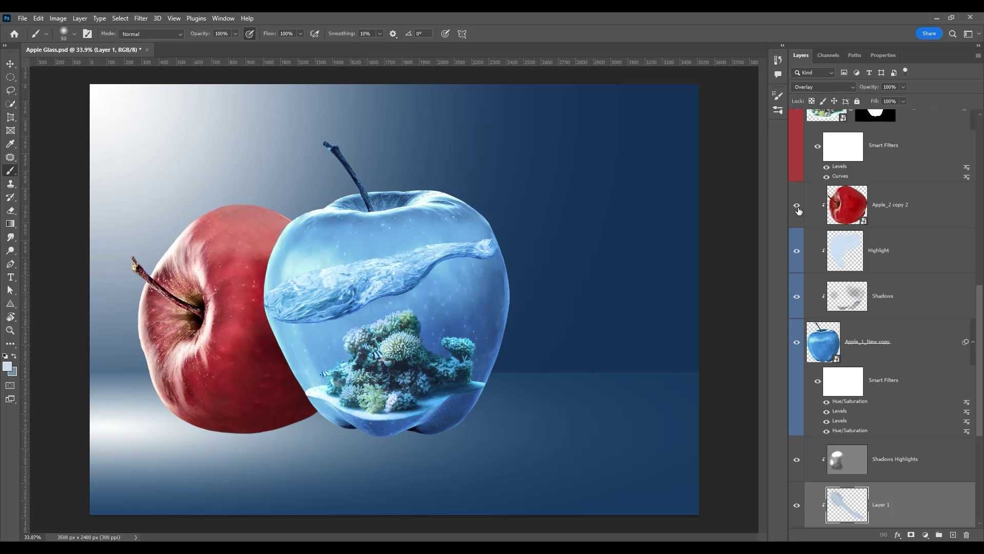
# Show the Apple_2 copy 2 layer inside the blue apple and apply Hue/Saturation to it with Lightness -26.
pyautogui.click(797, 207)
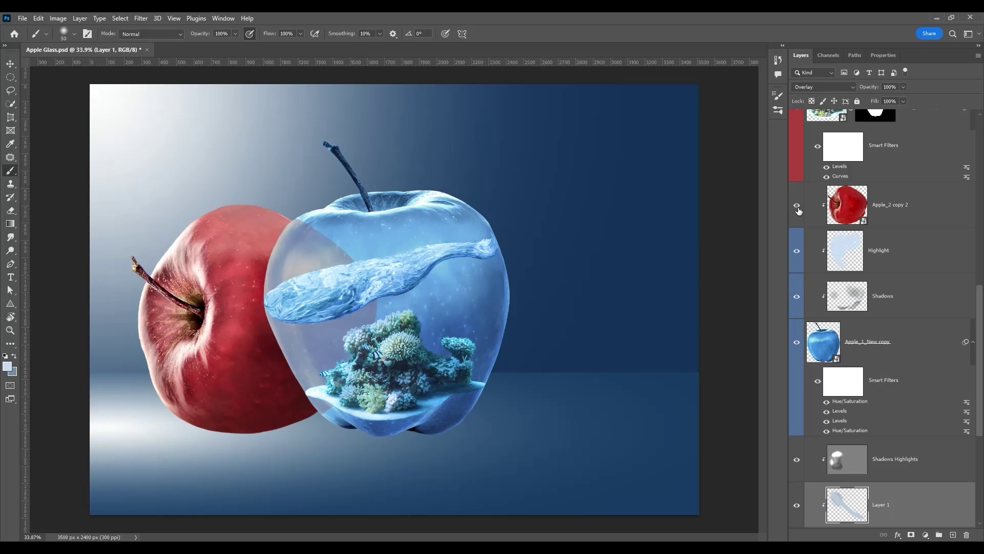
pyautogui.click(911, 210)
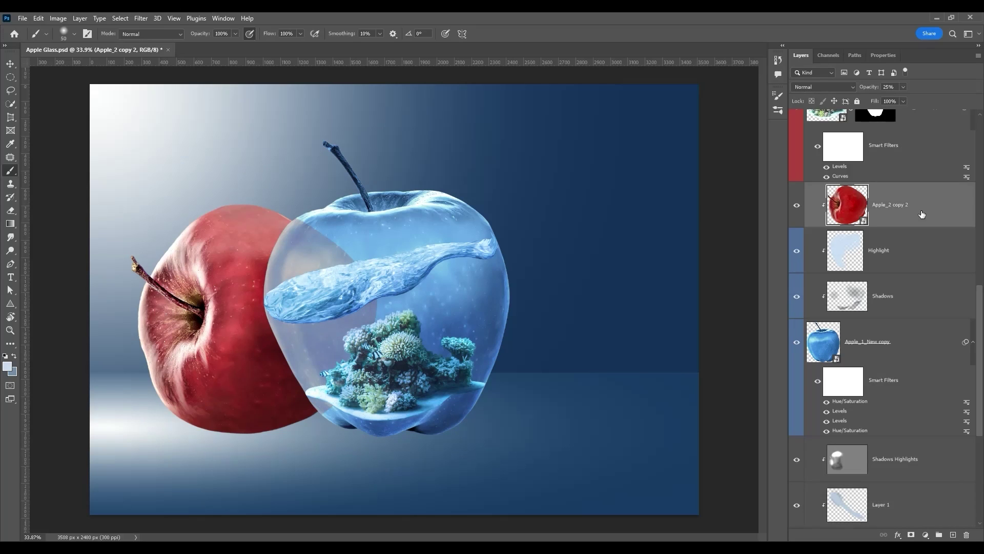
pyautogui.hotkey('ctrl', 'u')
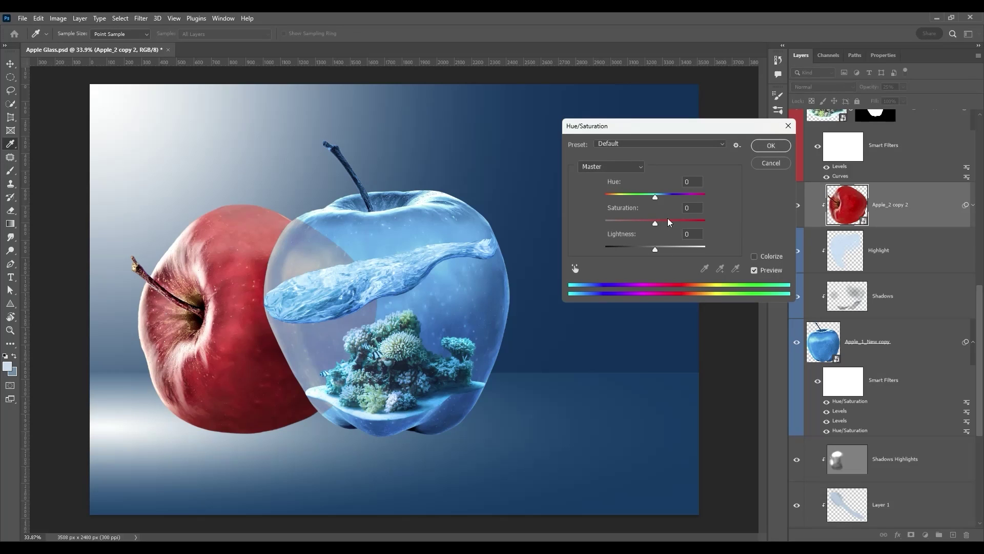
pyautogui.moveTo(655, 250); pyautogui.dragTo(641, 250)
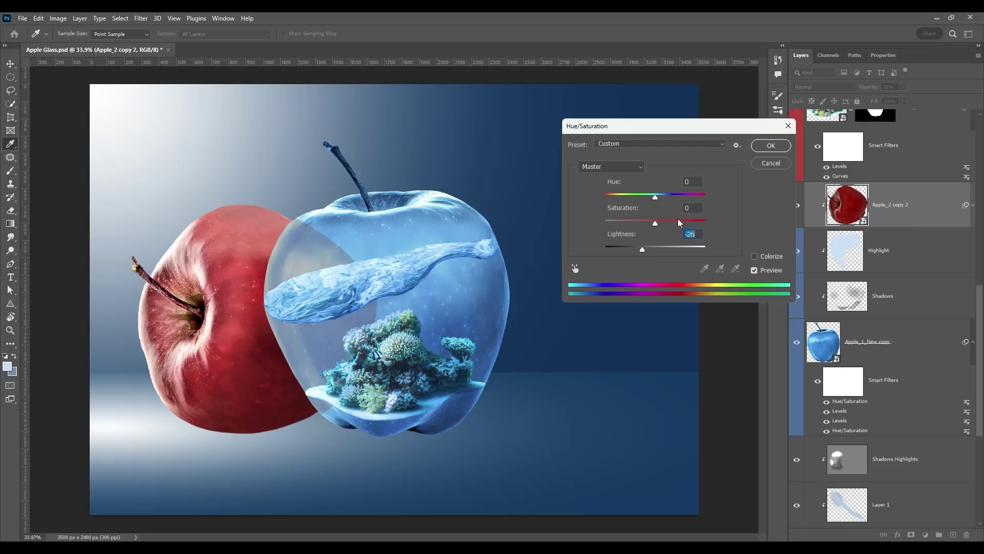
pyautogui.click(771, 146)
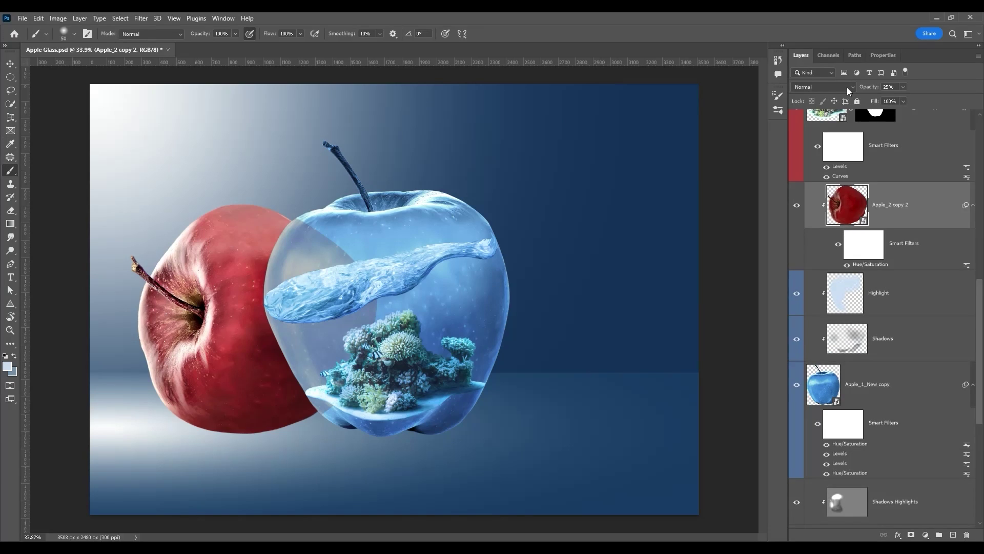
# Apply a Gaussian Blur to the Apple_2 copy 2 layer inside the glass apple.
pyautogui.click(141, 18)
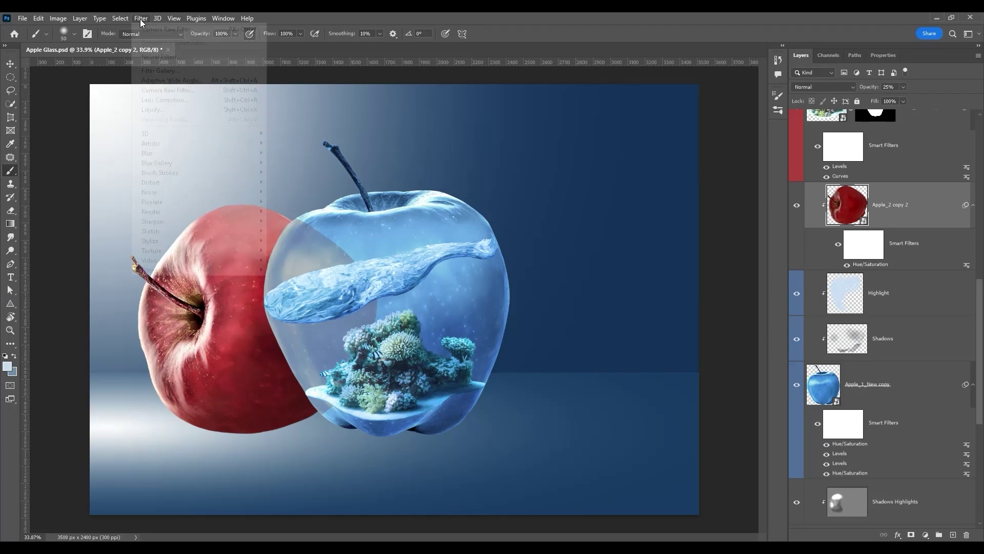
pyautogui.moveTo(171, 155)
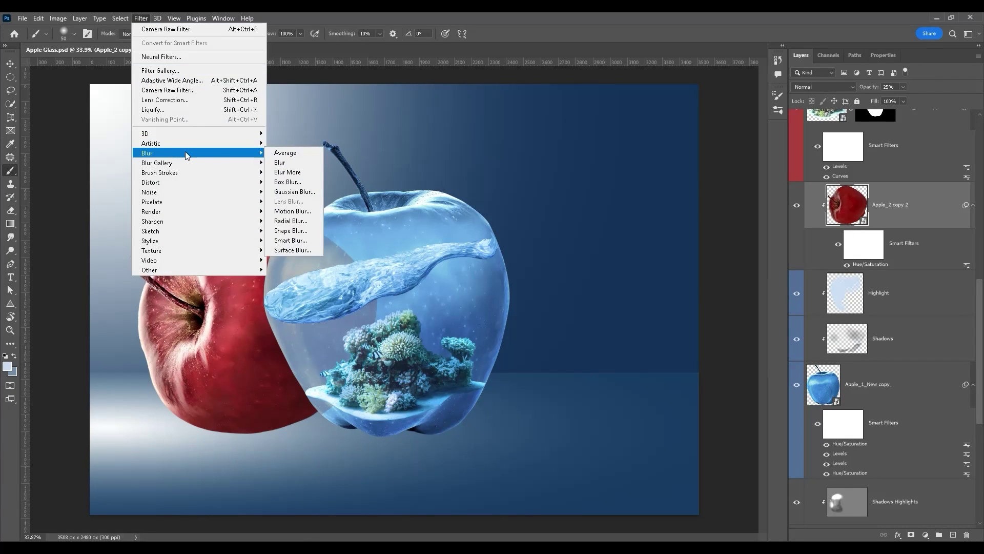
pyautogui.click(291, 191)
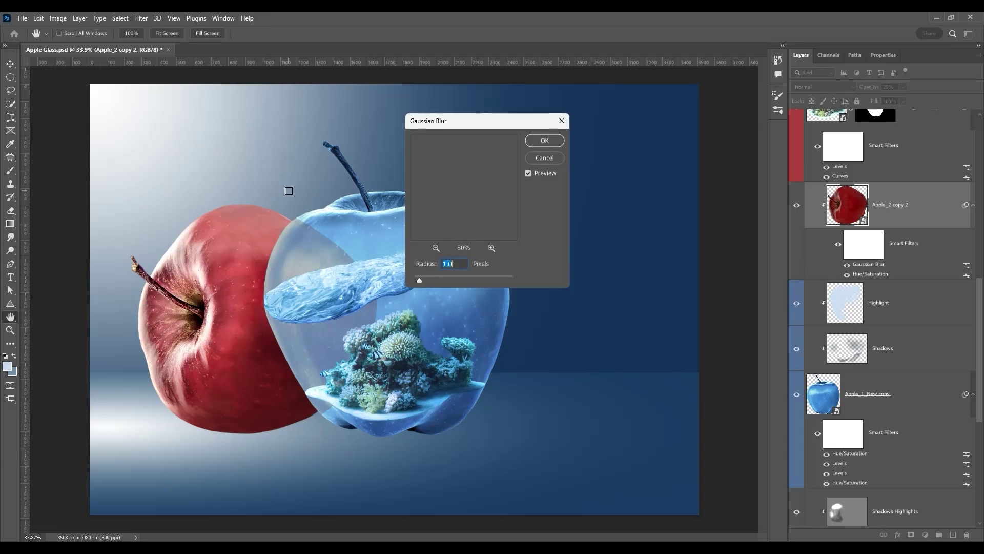
pyautogui.moveTo(419, 280)
pyautogui.mouseDown()
pyautogui.moveTo(449, 284)
pyautogui.moveTo(441, 278)
pyautogui.mouseUp()
pyautogui.click(544, 141)
pyautogui.press('b')
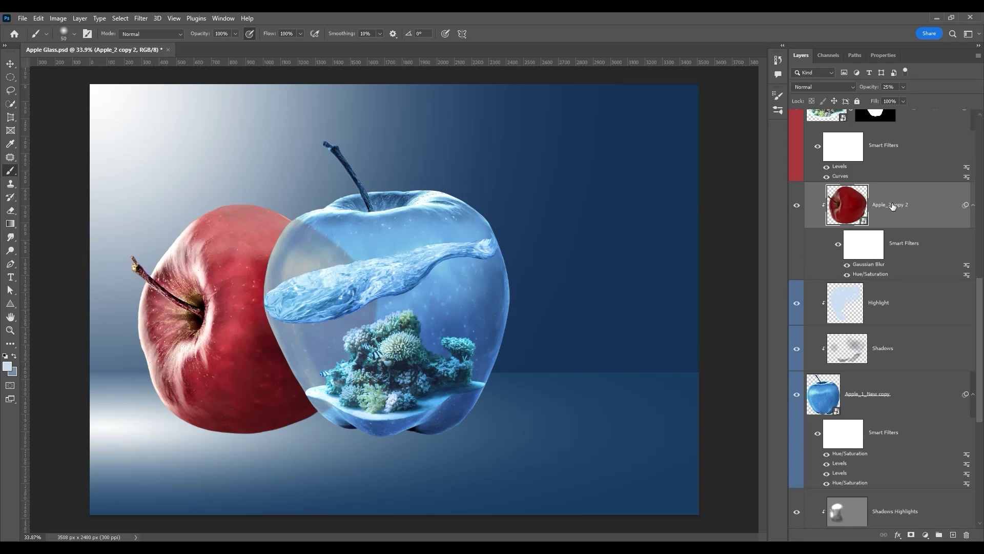
# Shift the blurred red apple copy inside the glass slightly up and to the left, and add a layer mask.
pyautogui.click(10, 64)
pyautogui.moveTo(354, 292); pyautogui.dragTo(329, 283)
pyautogui.click(912, 535)
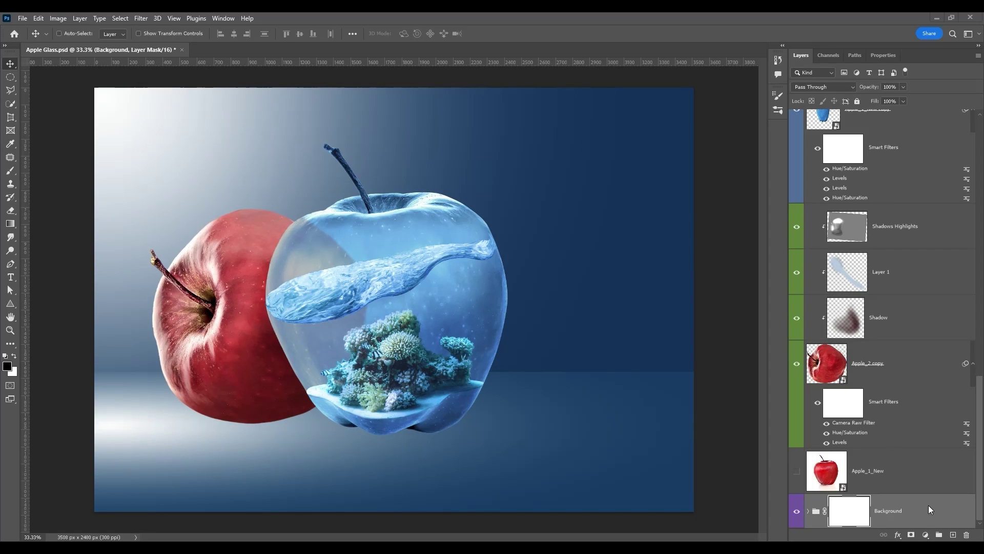
# Create a new layer above the Background group and draw a wide elliptical selection on the floor below the two apples.
pyautogui.click(953, 536)
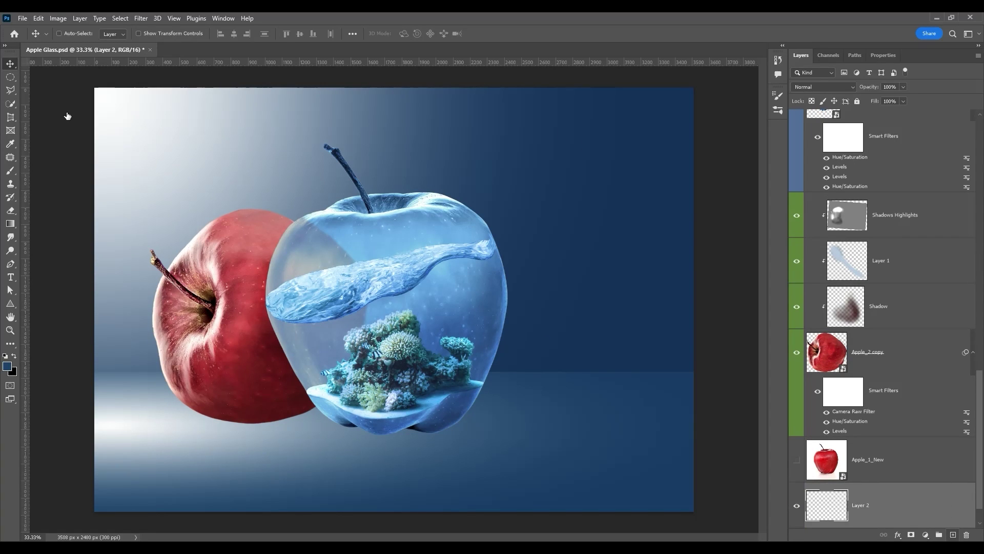
pyautogui.click(10, 77)
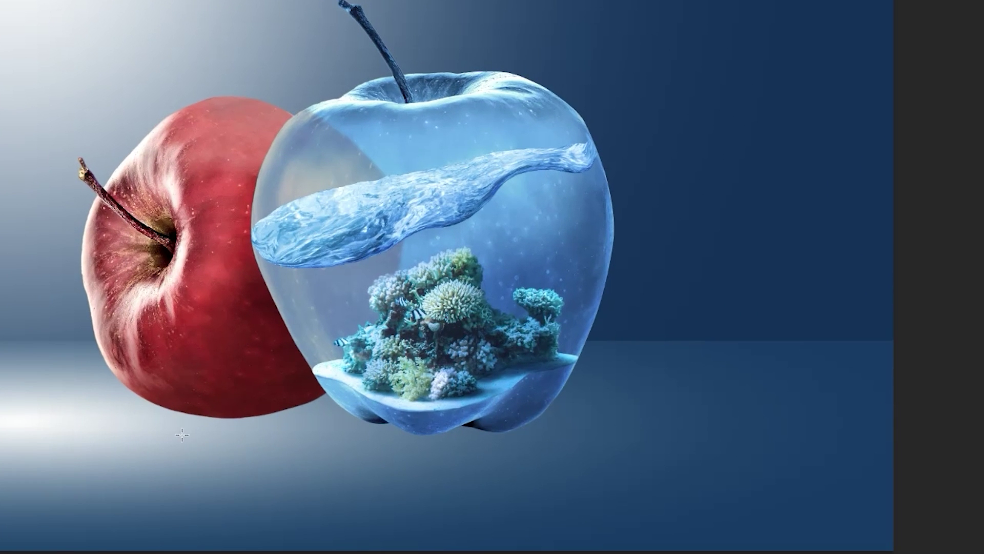
pyautogui.moveTo(219, 435); pyautogui.dragTo(438, 481)
# Set the foreground color to dark blue 092035 and fill the elliptical selection with it.
pyautogui.click(8, 366)
pyautogui.moveTo(800, 335); pyautogui.dragTo(798, 338)
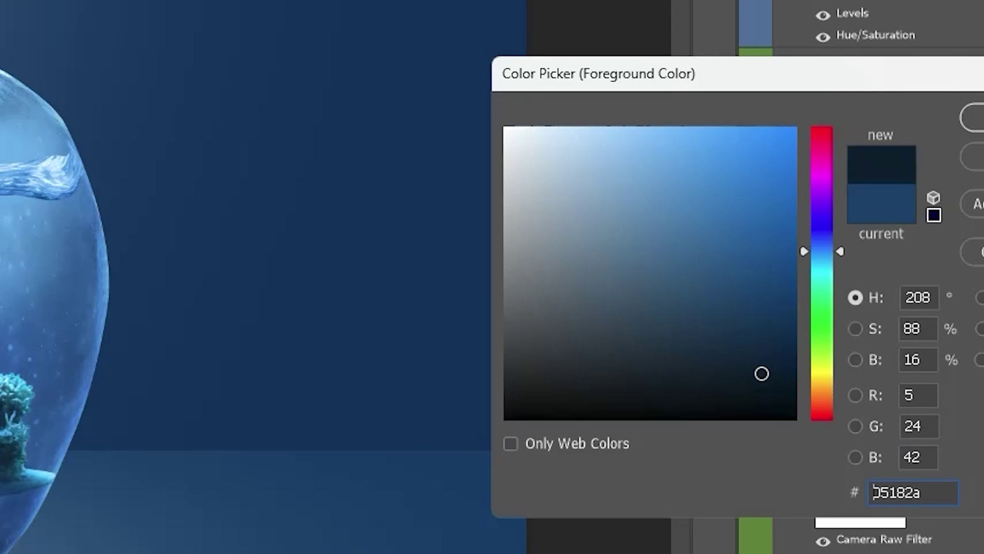
pyautogui.moveTo(759, 374); pyautogui.dragTo(747, 358)
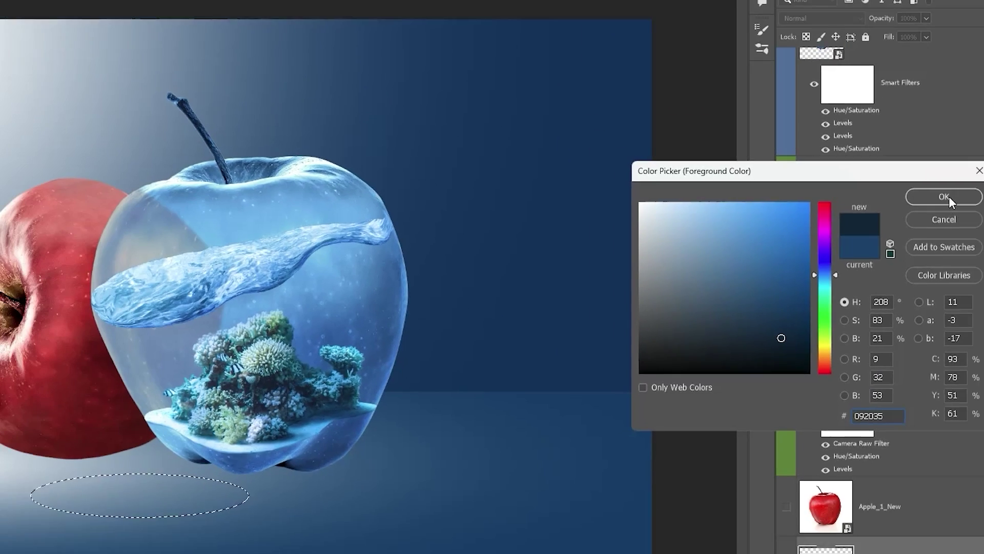
pyautogui.click(944, 196)
pyautogui.hotkey('alt', 'BackSpace')
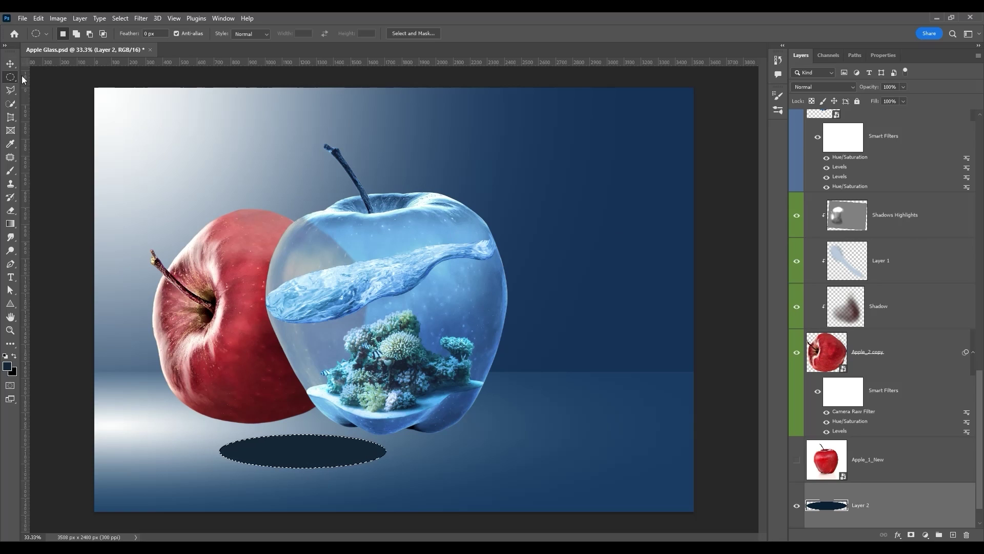
# Deselect, place the dark ellipse beneath the red apple and flatten it to 69.39% height.
pyautogui.press('v')
pyautogui.hotkey('ctrl', 'd')
pyautogui.moveTo(325, 446); pyautogui.dragTo(308, 428)
pyautogui.hotkey('ctrl', 't')
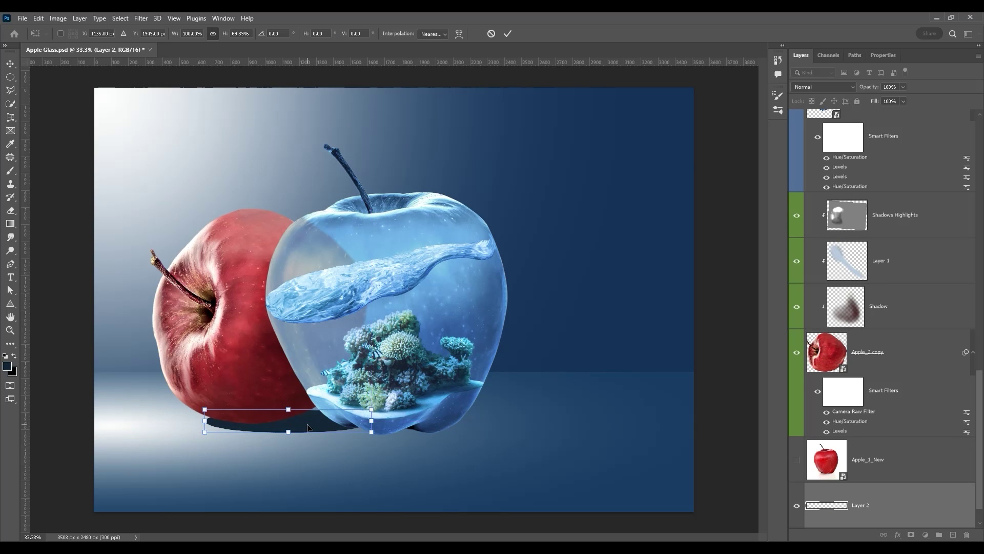
pyautogui.press('Return')
# Soften the dark ellipse under the red apple with a Gaussian Blur of 20.8 pixels.
pyautogui.click(141, 18)
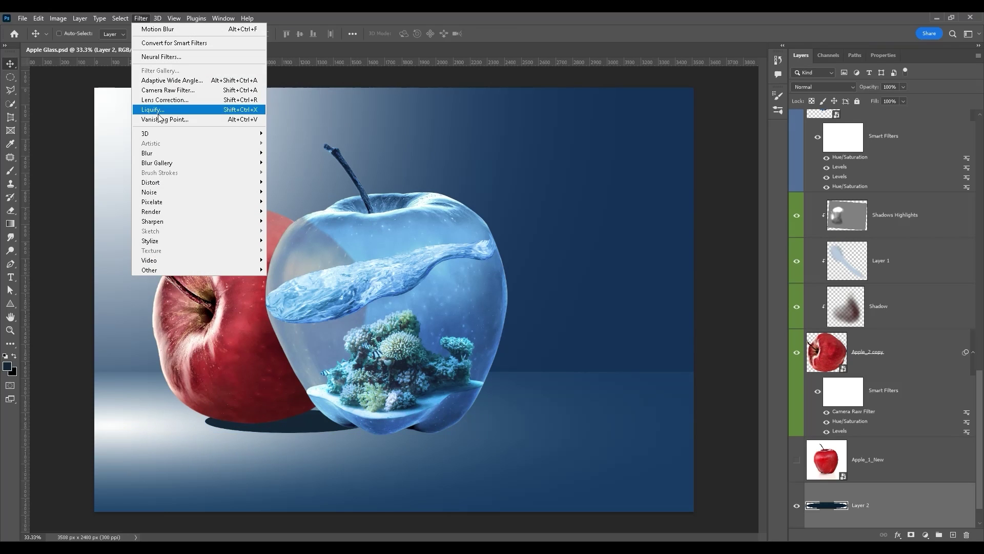
pyautogui.moveTo(168, 159)
pyautogui.click(290, 190)
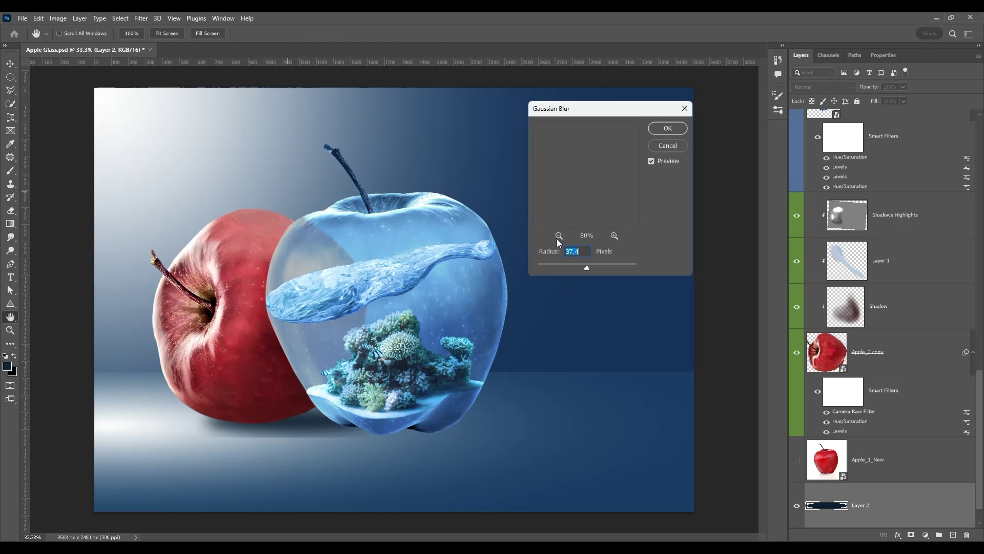
pyautogui.moveTo(585, 269); pyautogui.dragTo(580, 268)
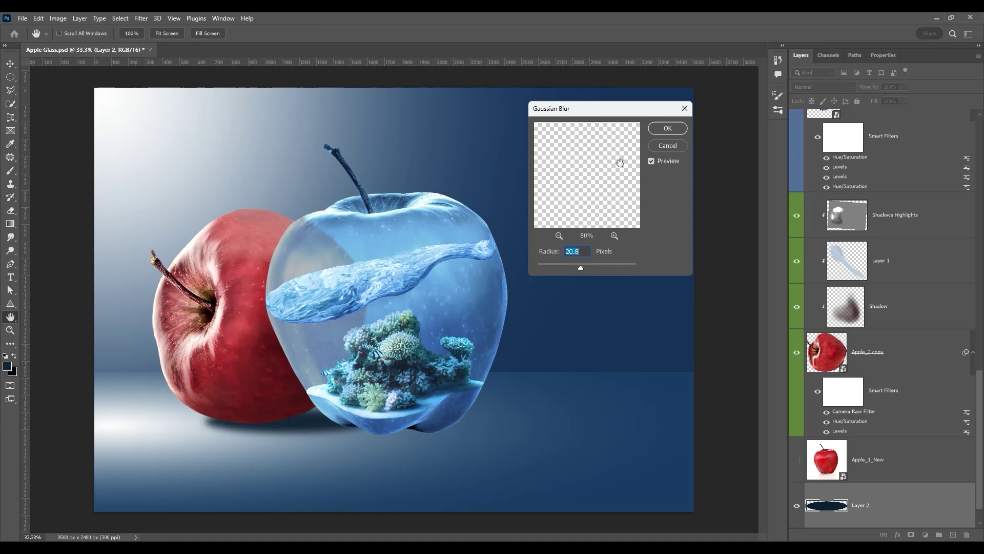
pyautogui.click(667, 130)
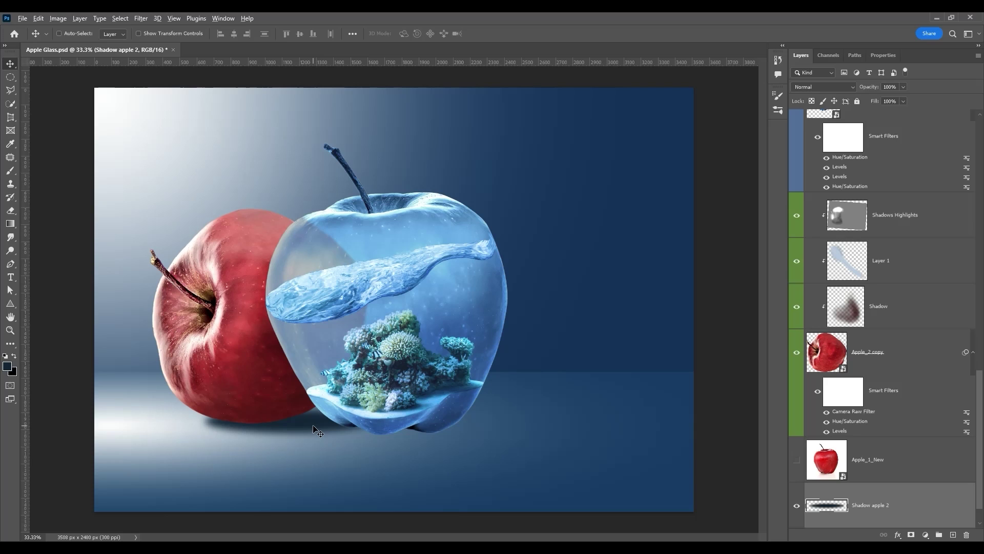
# Duplicate the Shadow apple 2 layer twice beneath the glass apple and set the second copy's blend mode to Multiply.
pyautogui.moveTo(309, 423); pyautogui.dragTo(444, 434)
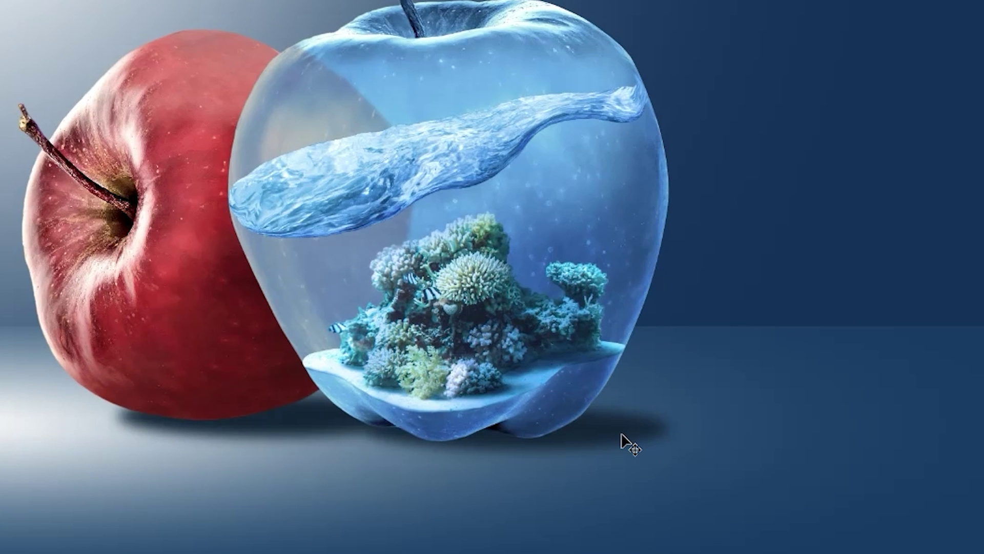
pyautogui.moveTo(595, 435); pyautogui.dragTo(594, 434)
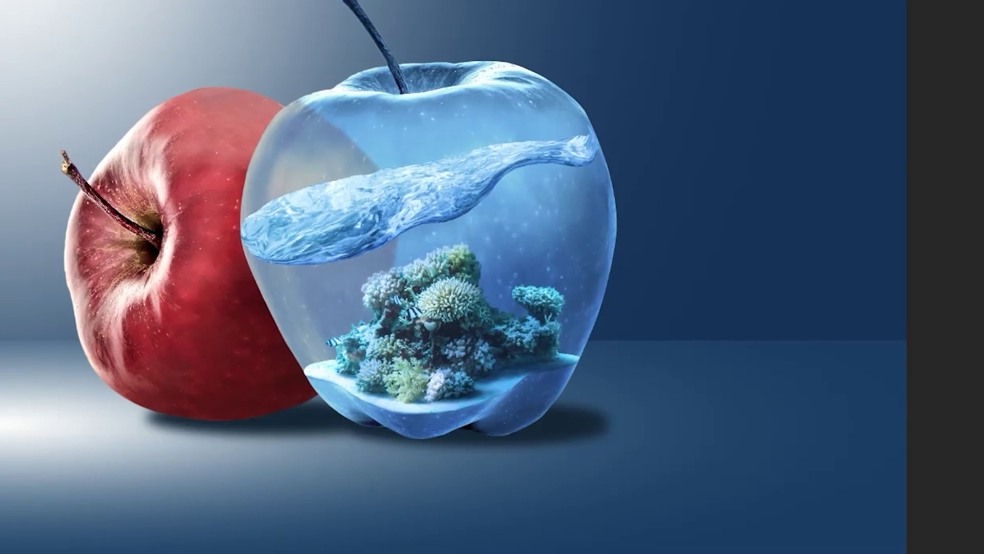
pyautogui.click(825, 86)
pyautogui.click(824, 126)
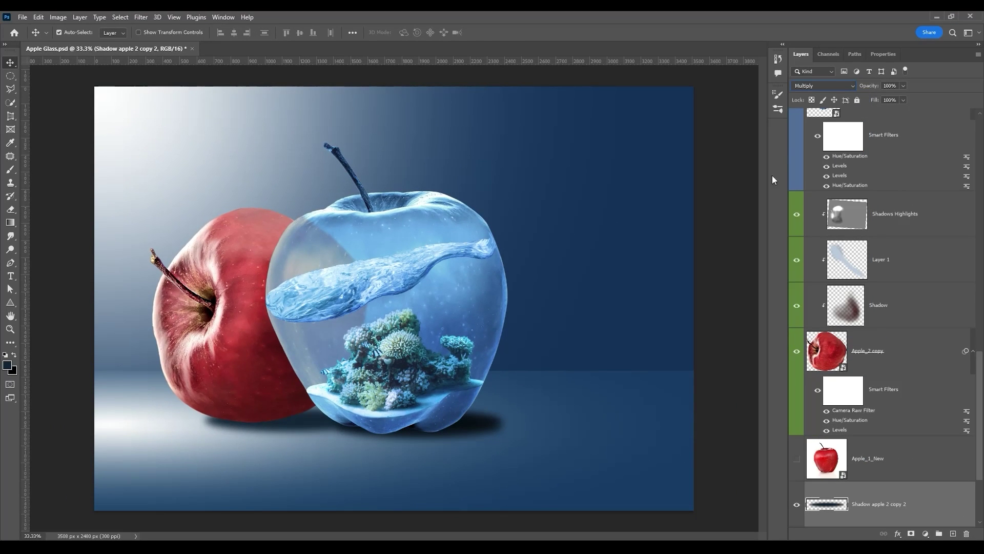
# Scale the Multiply shadow copy to 69.48% and center it beneath the base of the glass apple.
pyautogui.hotkey('ctrl', 't')
pyautogui.moveTo(512, 398); pyautogui.dragTo(422, 433)
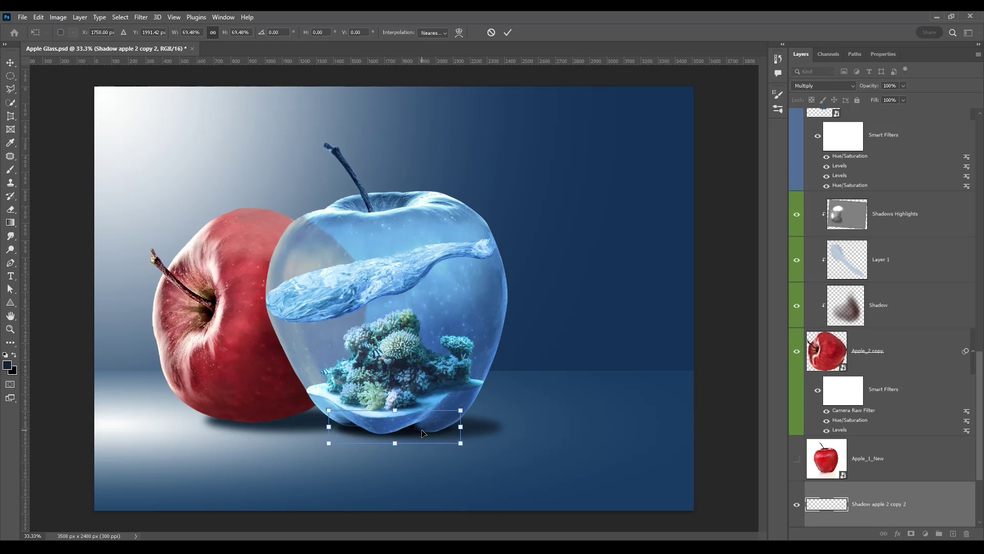
pyautogui.click(508, 33)
# Make another Multiply copy of the Shadow apple 2 layer and transform it to sit beneath the red apple.
pyautogui.moveTo(645, 440); pyautogui.dragTo(528, 434)
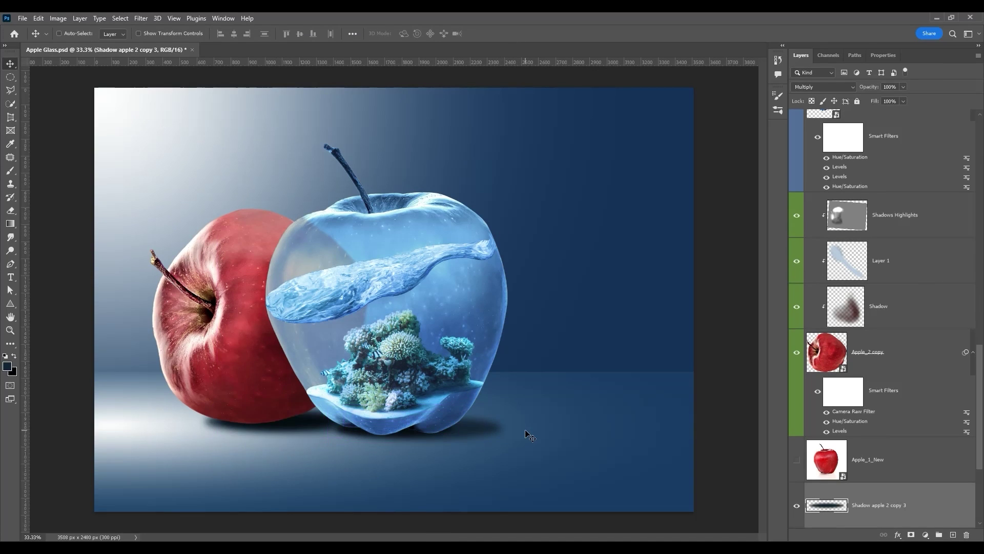
pyautogui.hotkey('ctrl', 't')
pyautogui.moveTo(343, 420); pyautogui.dragTo(305, 420)
pyautogui.press('Return')
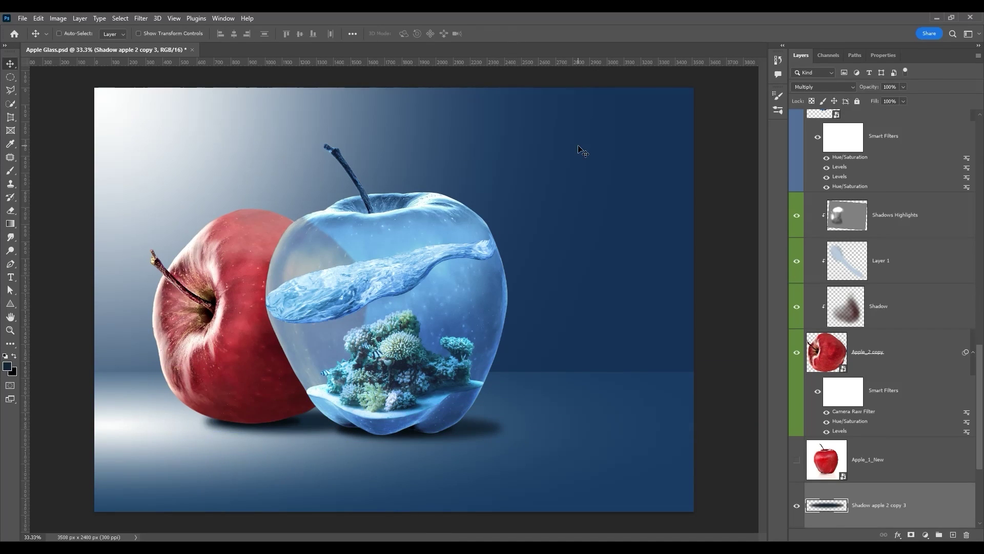
# Apply a Gaussian Blur to the Shadow apple 2 copy 3 layer.
pyautogui.click(141, 18)
pyautogui.moveTo(169, 149)
pyautogui.click(359, 198)
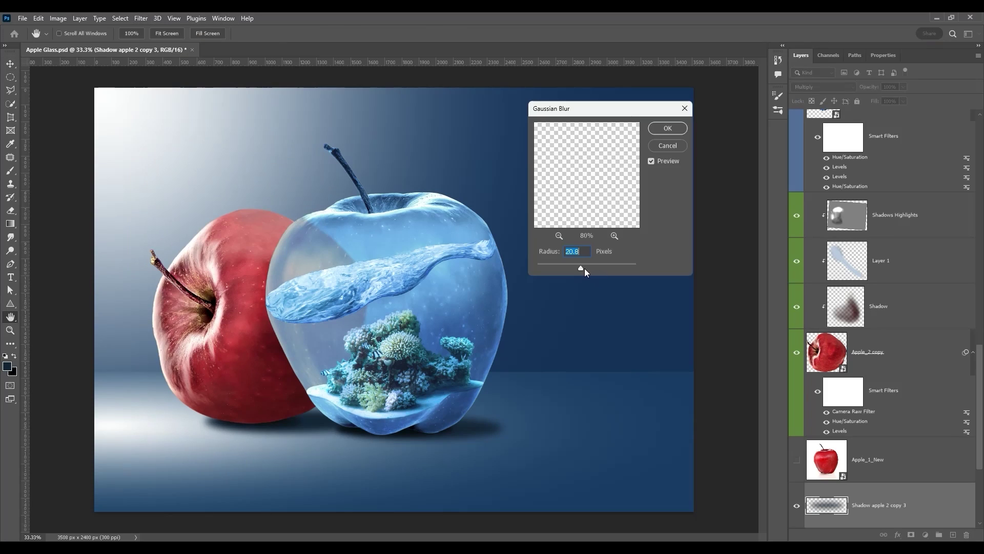
pyautogui.click(667, 128)
# Rename the red apple's shadow copy Shadow apple 2 and both glass apple shadow copies Shadow Apple1.
pyautogui.scroll(-3, 864, 447)
pyautogui.doubleClick(891, 425)
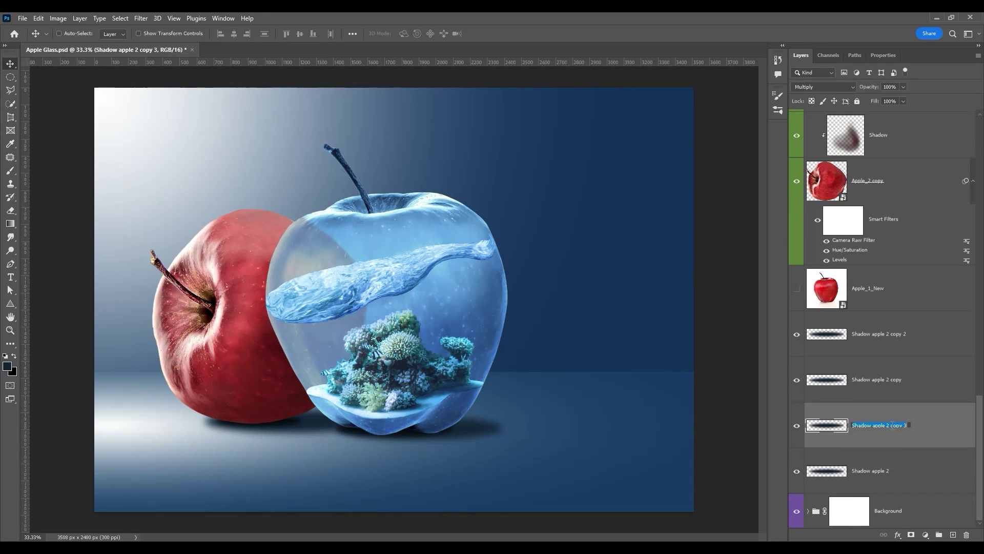
pyautogui.write('Shadow apple 2')
pyautogui.doubleClick(891, 379)
pyautogui.write('Shadow Apple1')
pyautogui.doubleClick(891, 334)
pyautogui.write('Shadow apple 3')
pyautogui.press('Return')
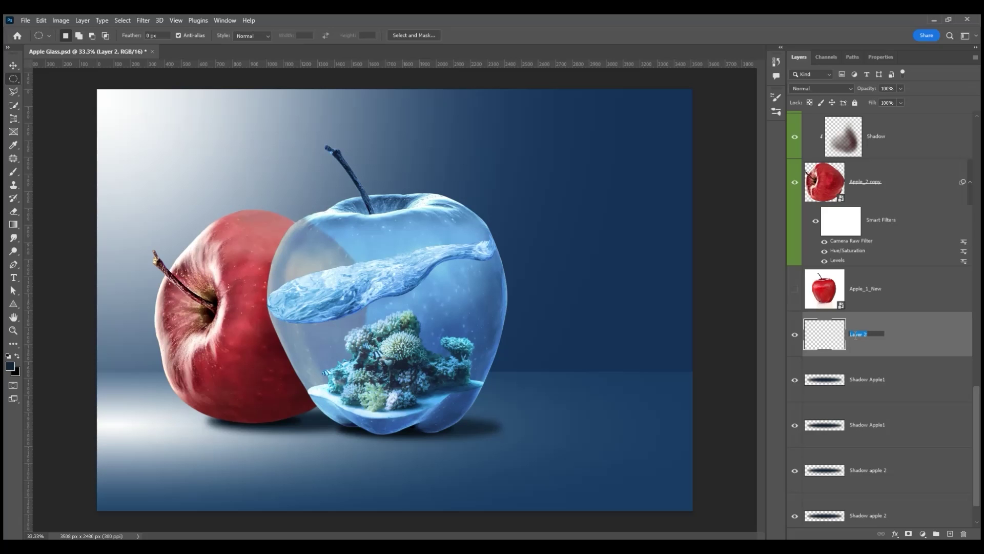
# Name the new layer above the shadows Apple1 Reflection and draw a large circular selection overlapping the glass apple's right side.
pyautogui.write('Apple1 Reflection')
pyautogui.press('Return')
pyautogui.moveTo(448, 149); pyautogui.dragTo(678, 521)
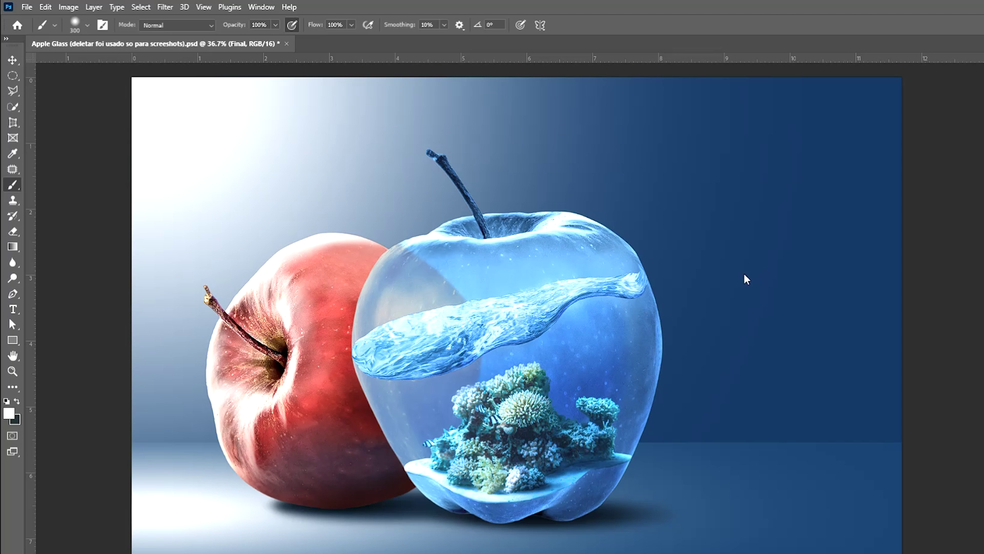
# Fill the circular selection with a radial gradient from dark at its top to light at its bottom, using a Basics preset with Reverse off.
pyautogui.press('x')
pyautogui.press('g')
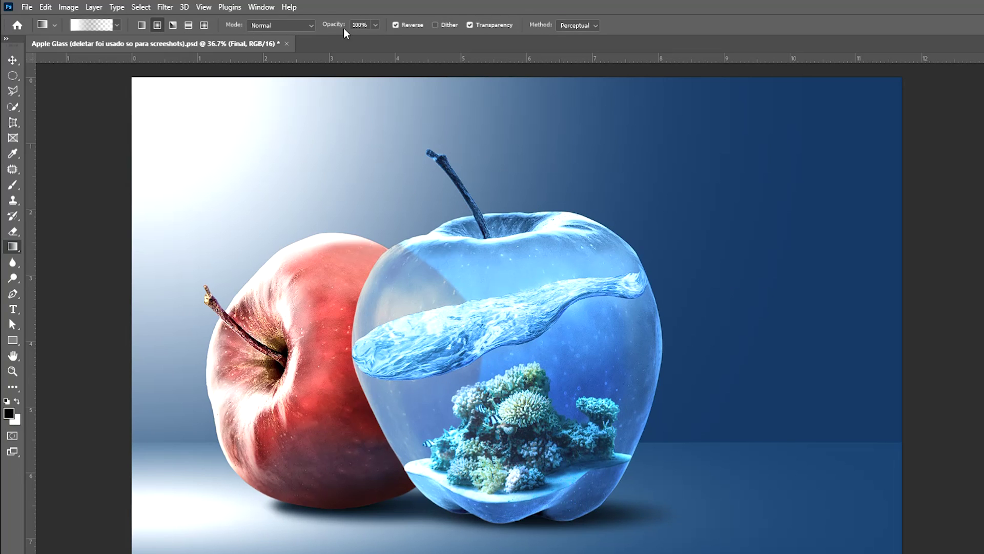
pyautogui.click(396, 25)
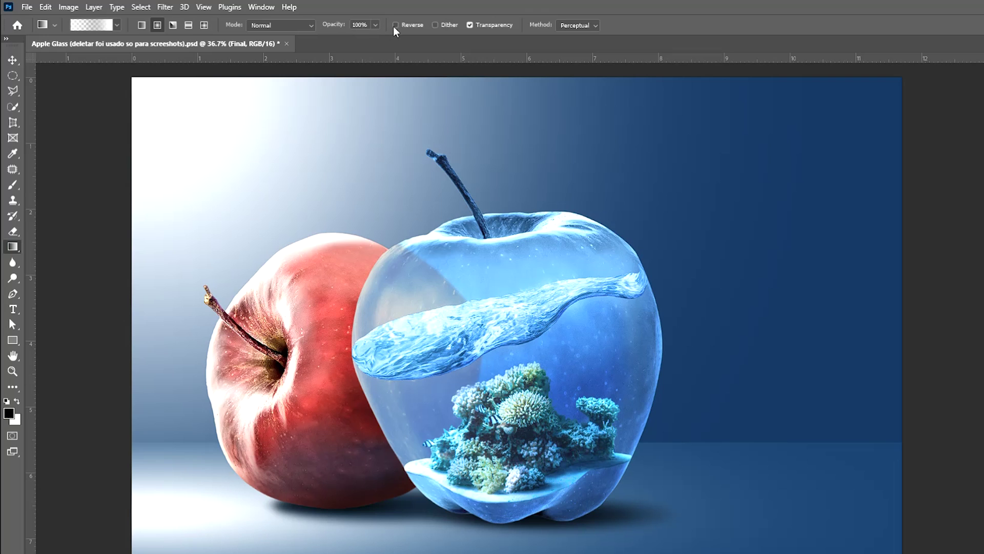
pyautogui.click(92, 26)
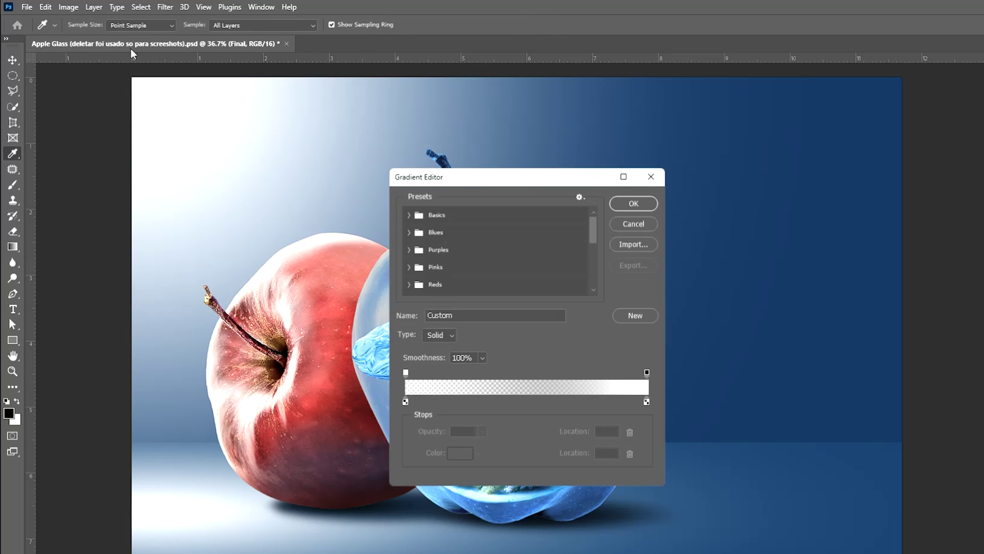
pyautogui.click(408, 214)
pyautogui.doubleClick(423, 233)
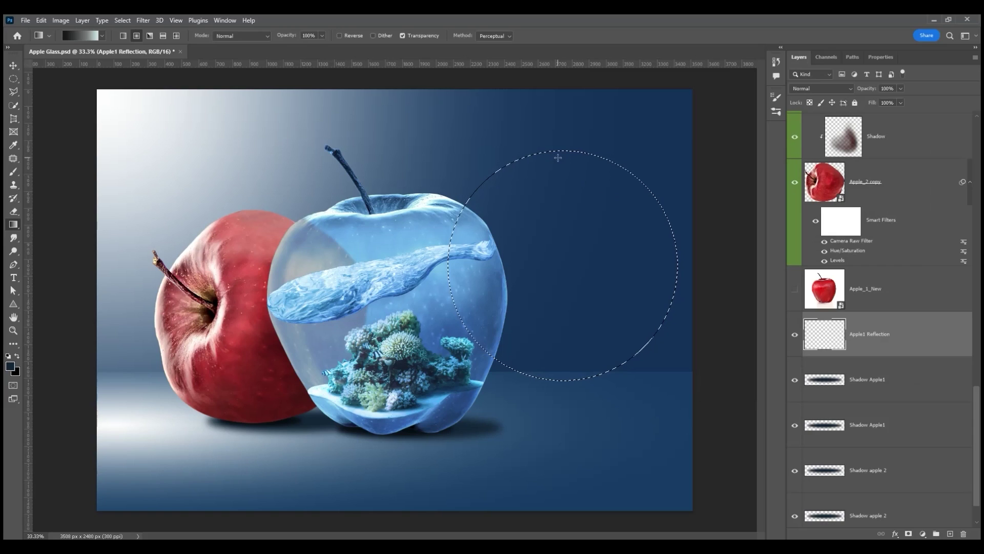
pyautogui.moveTo(558, 158); pyautogui.dragTo(563, 377)
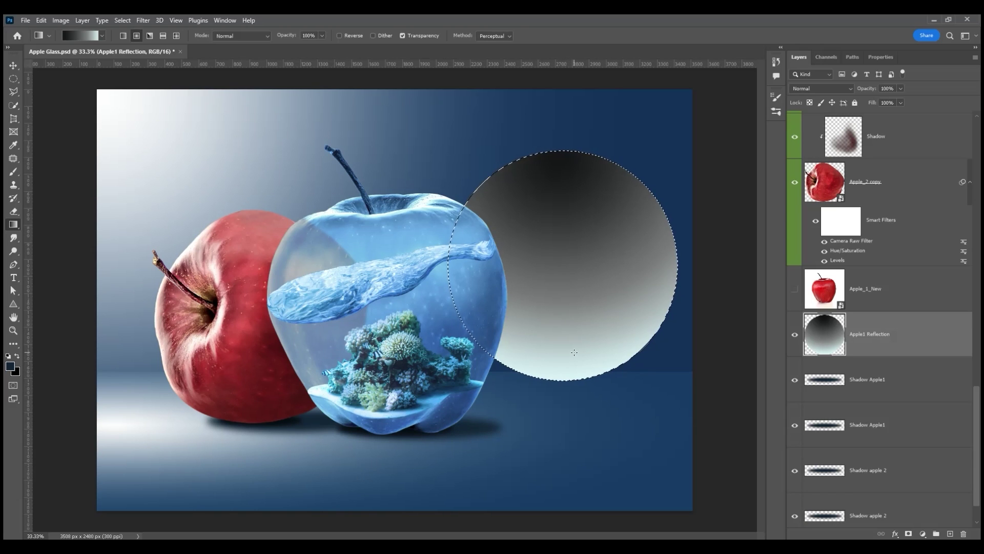
# Rotate the gradient circle -90 degrees, flatten it to about 18%, and place it on the floor at the glass apple's lower right.
pyautogui.hotkey('ctrl', 't')
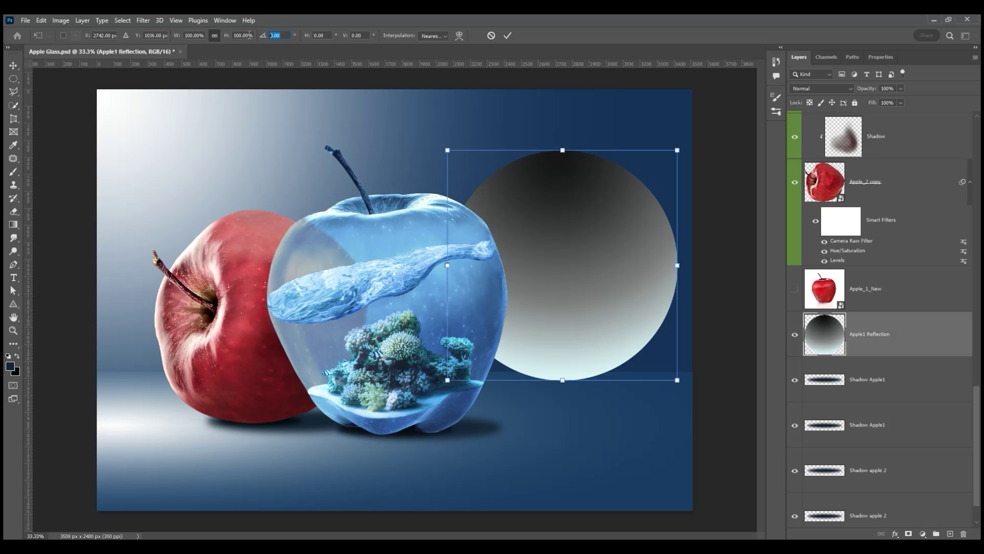
pyautogui.write('-90')
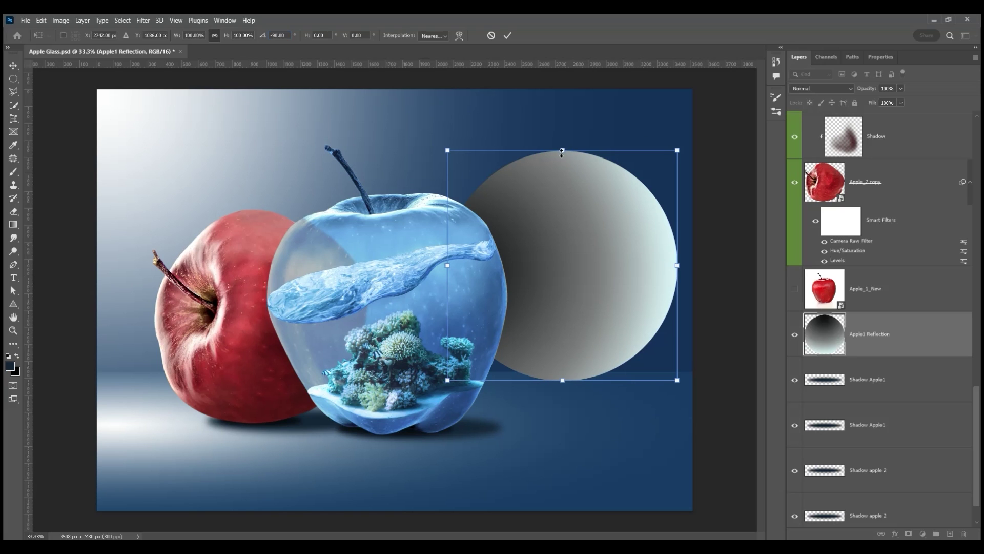
pyautogui.moveTo(564, 147); pyautogui.dragTo(452, 419)
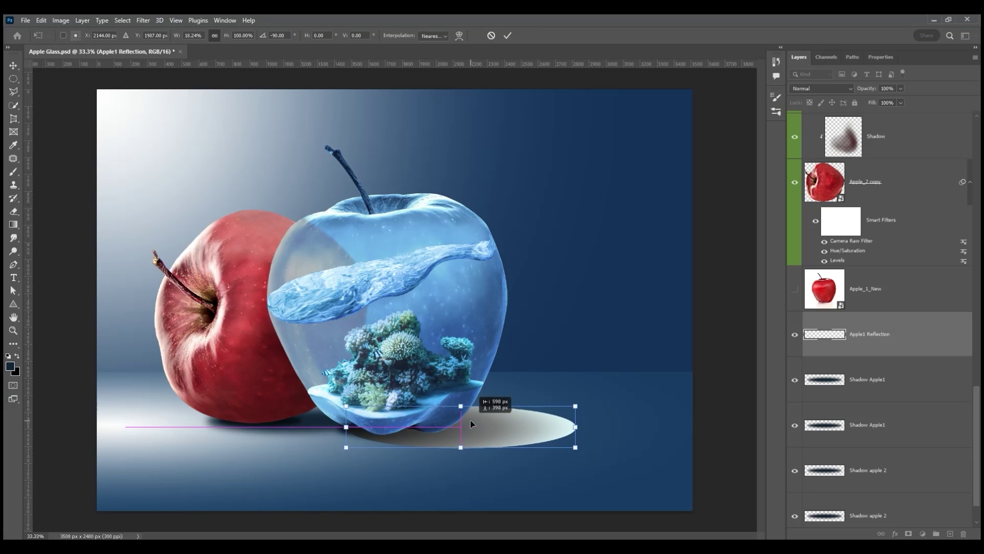
pyautogui.moveTo(570, 427)
pyautogui.mouseDown()
pyautogui.moveTo(597, 427)
pyautogui.moveTo(562, 425)
pyautogui.mouseUp()
pyautogui.click(507, 36)
pyautogui.click(821, 88)
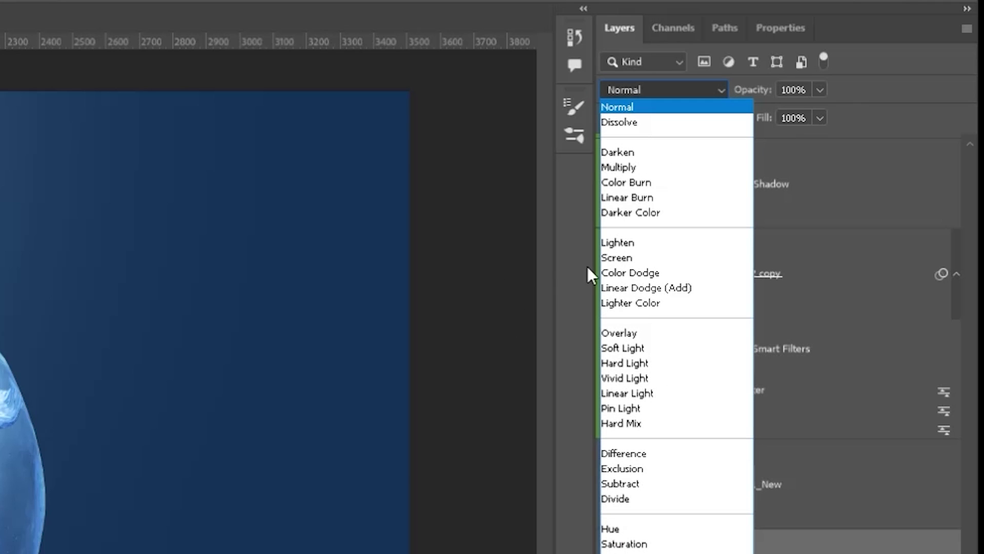
pyautogui.click(626, 266)
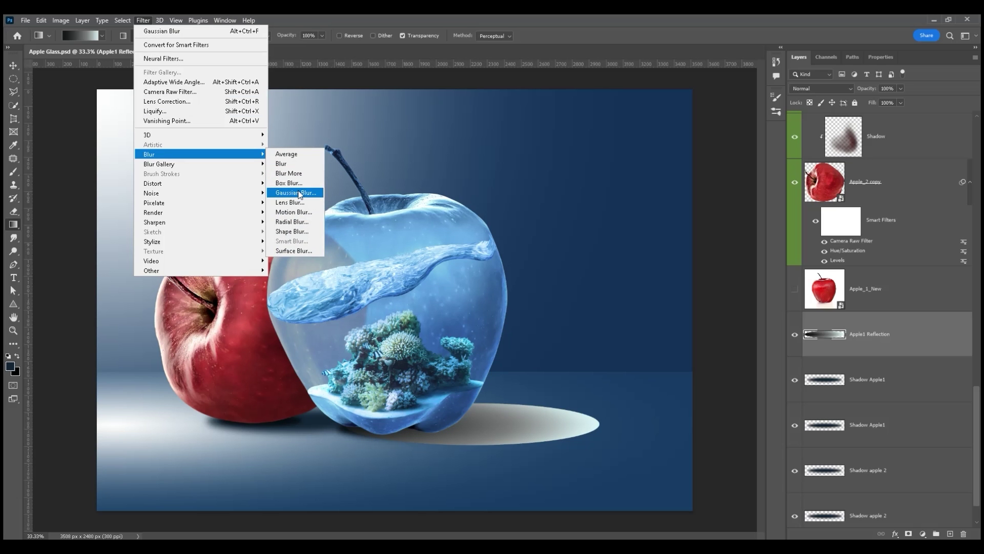
# Soften the Apple1 Reflection layer with a Gaussian Blur of 25 pixels.
pyautogui.click(298, 191)
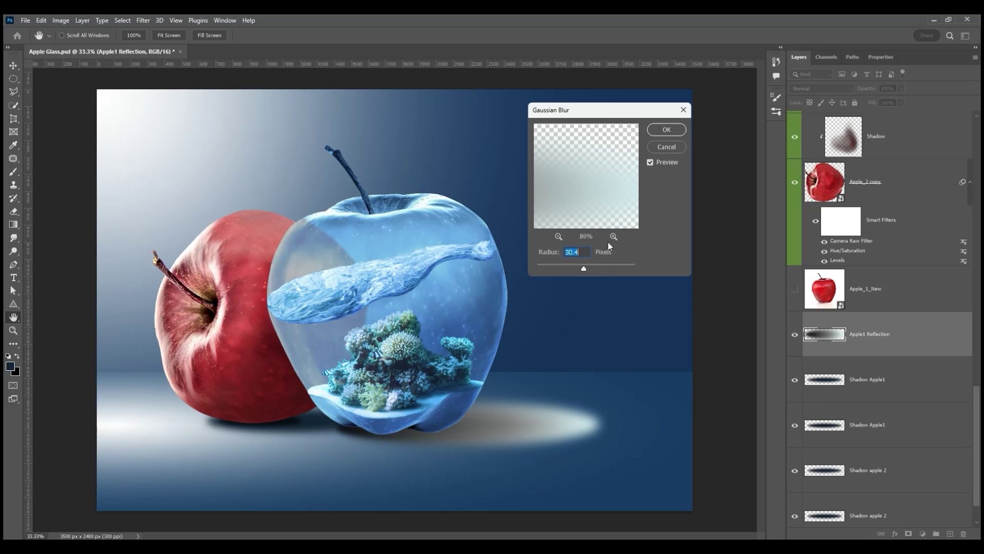
pyautogui.moveTo(585, 270); pyautogui.dragTo(582, 266)
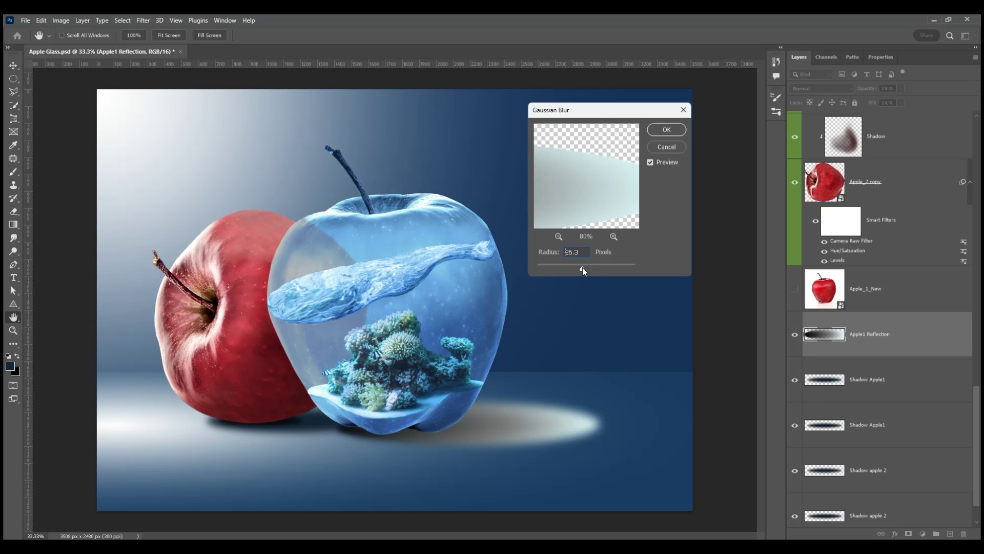
pyautogui.write('25')
pyautogui.press('Return')
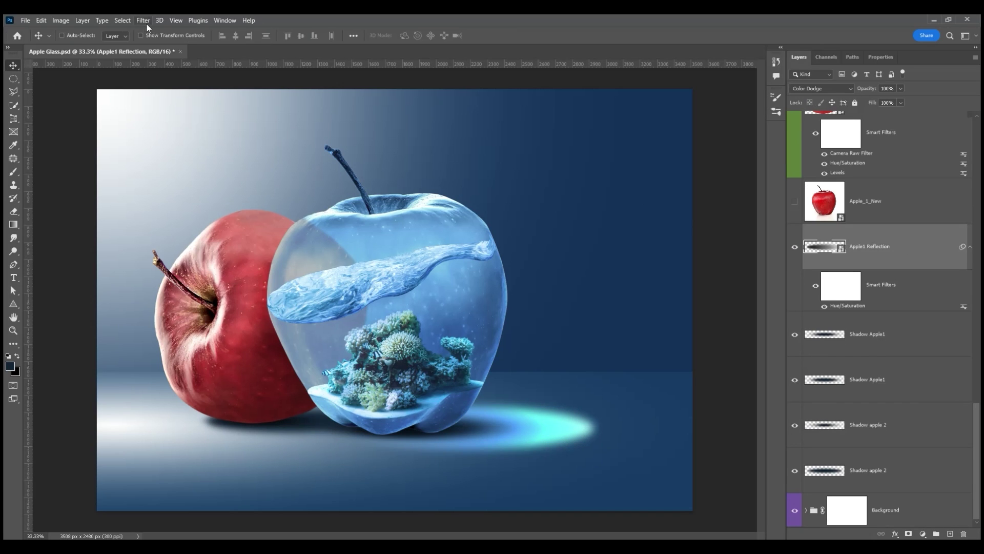
# Apply a Motion Blur filter to the Apple1 Reflection layer at angle 0 with an increased distance.
pyautogui.click(143, 20)
pyautogui.moveTo(215, 155)
pyautogui.click(296, 215)
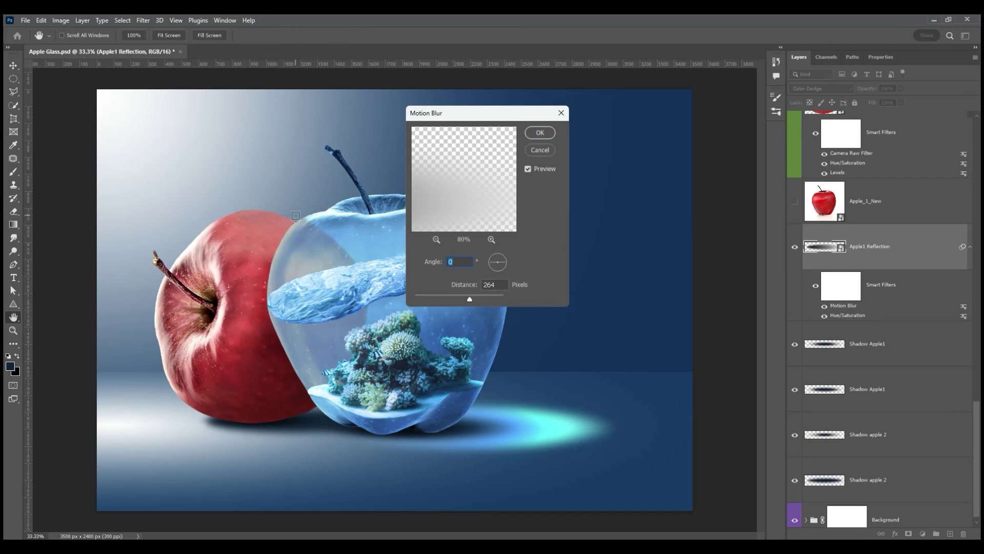
pyautogui.moveTo(468, 300)
pyautogui.mouseDown()
pyautogui.moveTo(451, 300)
pyautogui.moveTo(479, 301)
pyautogui.mouseUp()
pyautogui.click(539, 133)
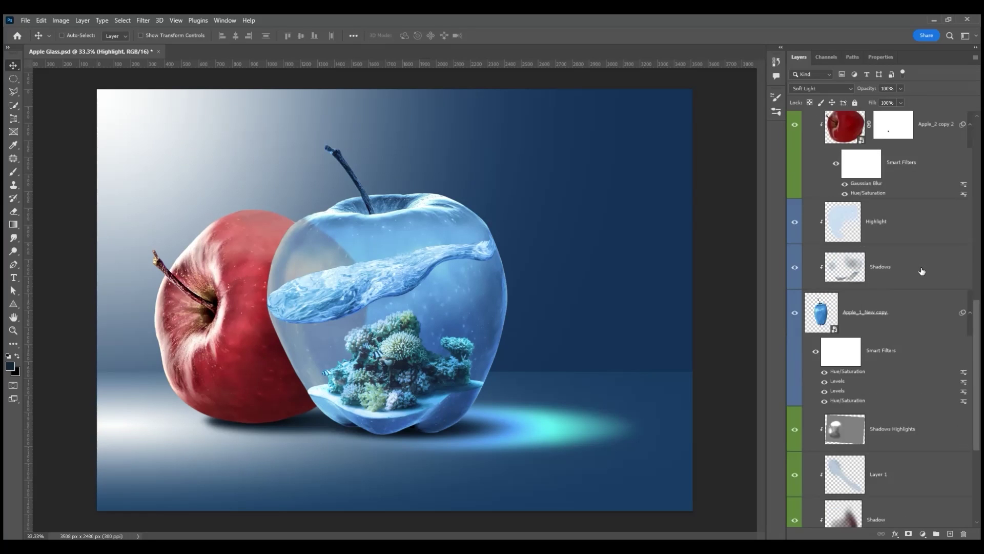
# Select the apple layers down through the red apple's Apple_2 copy and collect them in a group named Apples.
pyautogui.scroll(5, 921, 275)
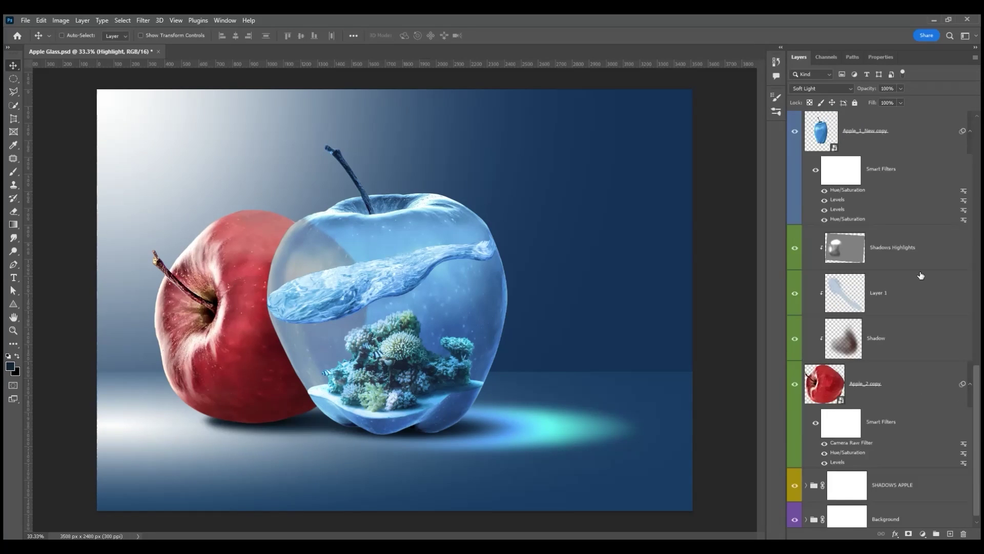
pyautogui.scroll(-1, 921, 275)
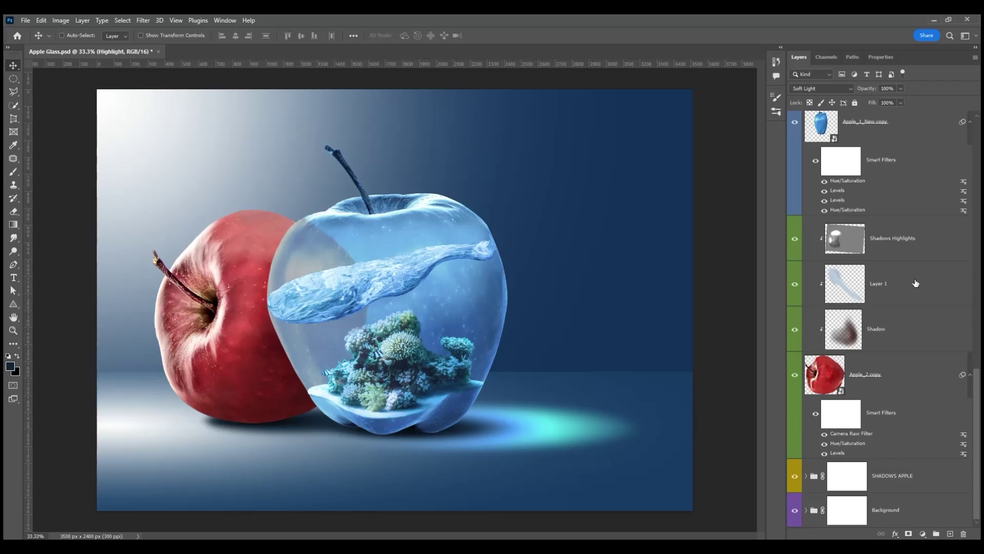
pyautogui.keyDown('shift'); pyautogui.click(931, 373); pyautogui.keyUp('shift')
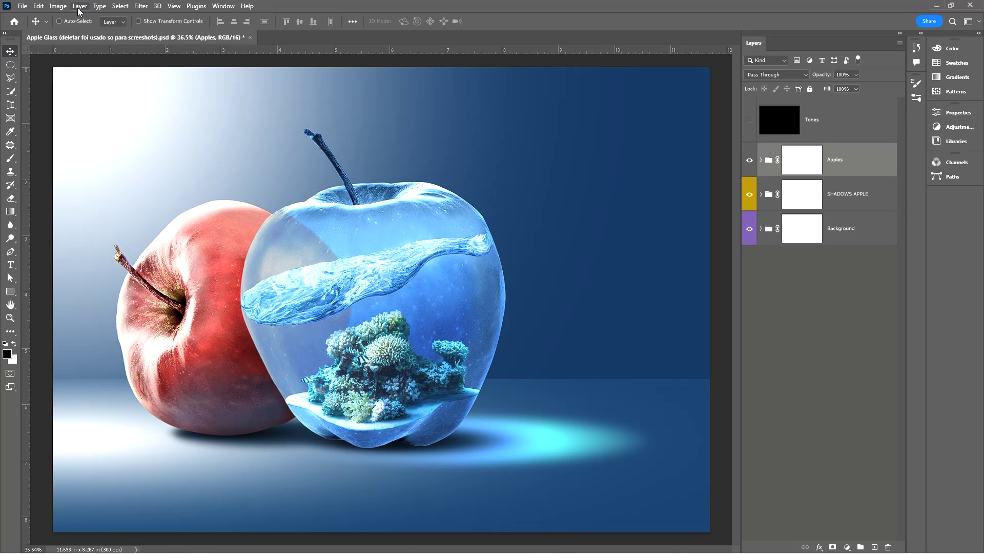
# Create a new group named FISH above the Apples group.
pyautogui.click(79, 6)
pyautogui.moveTo(93, 17)
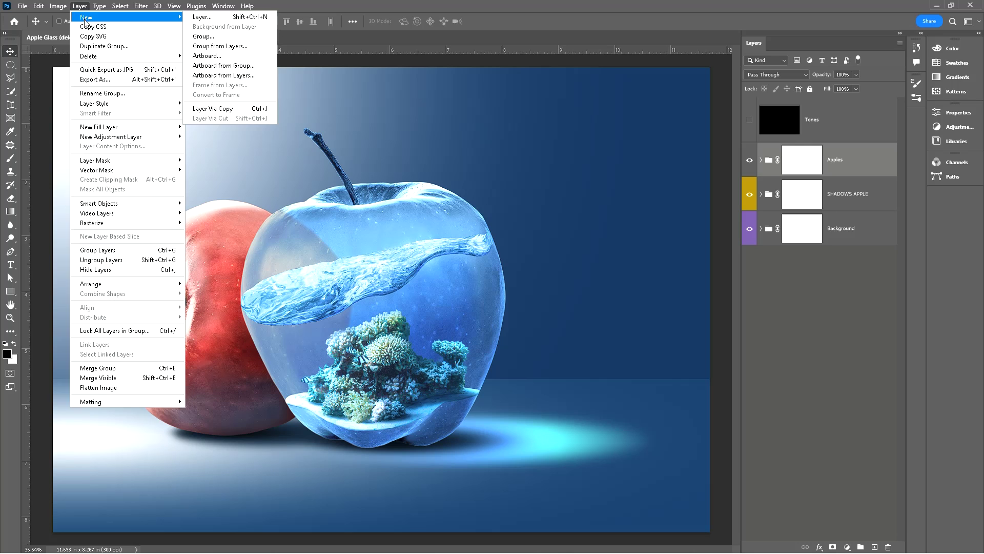
pyautogui.click(206, 36)
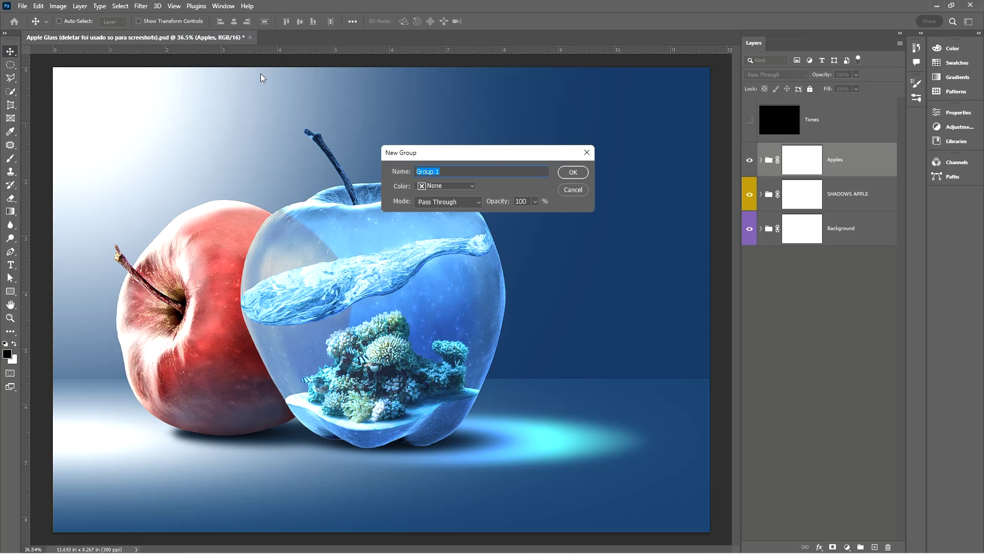
pyautogui.write('Fish')
pyautogui.click(585, 171)
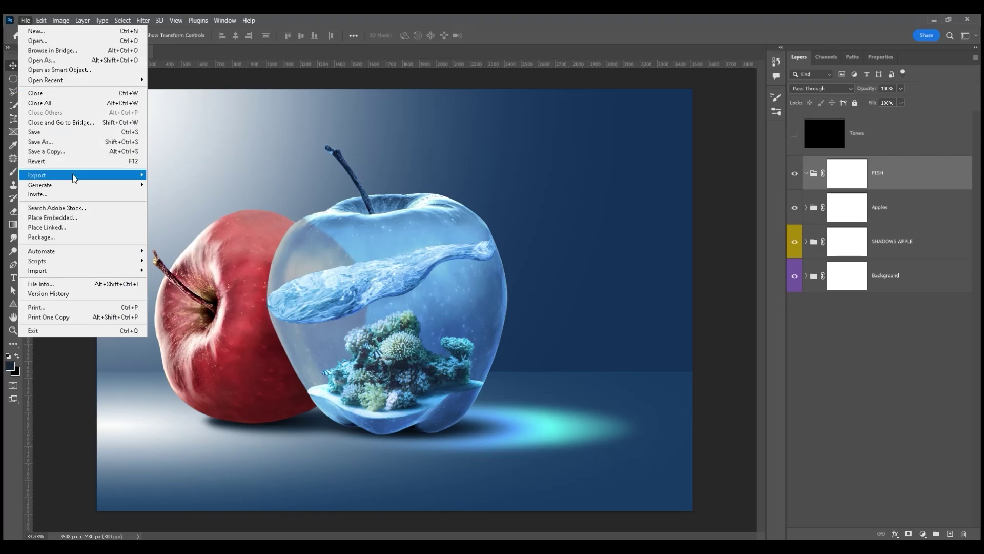
# Embed the Fish2 and Fish3 images, setting Fish2 inside the glass apple's right side and Fish3 left of the coral.
pyautogui.click(77, 217)
pyautogui.moveTo(421, 324); pyautogui.dragTo(458, 284)
pyautogui.press('Return')
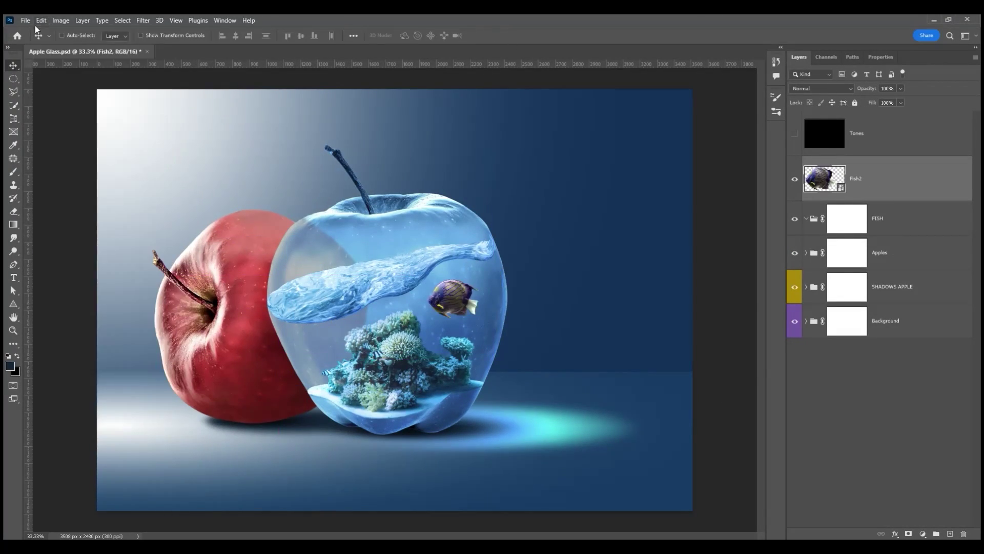
pyautogui.click(25, 21)
pyautogui.moveTo(344, 351); pyautogui.dragTo(323, 348)
pyautogui.press('Return')
# Embed Fish4 over the coral and Fish10 near the glass apple's upper right edge.
pyautogui.click(25, 21)
pyautogui.click(95, 219)
pyautogui.moveTo(411, 350); pyautogui.dragTo(414, 358)
pyautogui.press('Return')
pyautogui.click(182, 180)
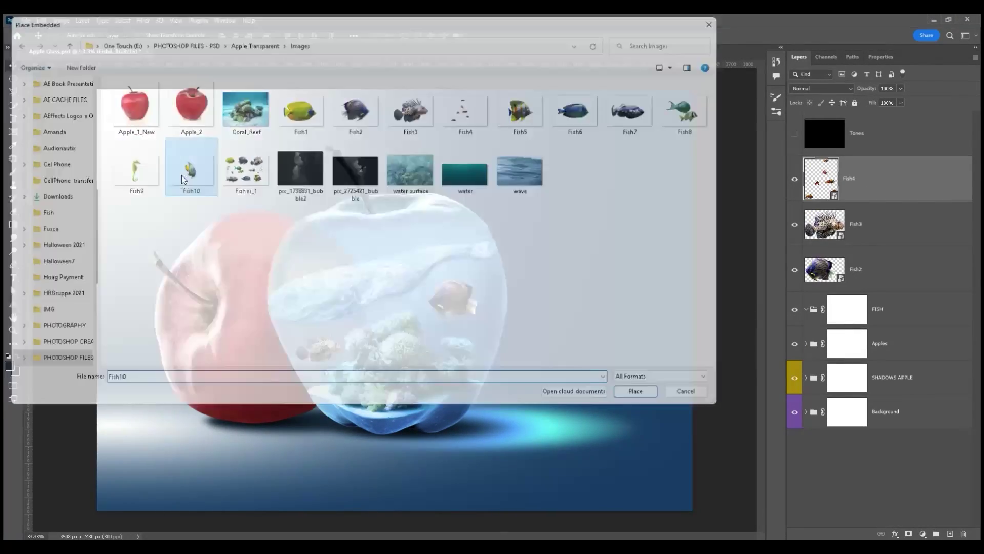
pyautogui.press('Return')
# Embed Fish7 at the coral's lower left and the yellow Fish1 just above the coral.
pyautogui.click(626, 108)
pyautogui.press('Return')
pyautogui.moveTo(395, 302); pyautogui.dragTo(382, 317)
pyautogui.press('Return')
# Embed the Fish9 seahorse scaled down at the coral's right side and move its layer below Fish4.
pyautogui.doubleClick(133, 169)
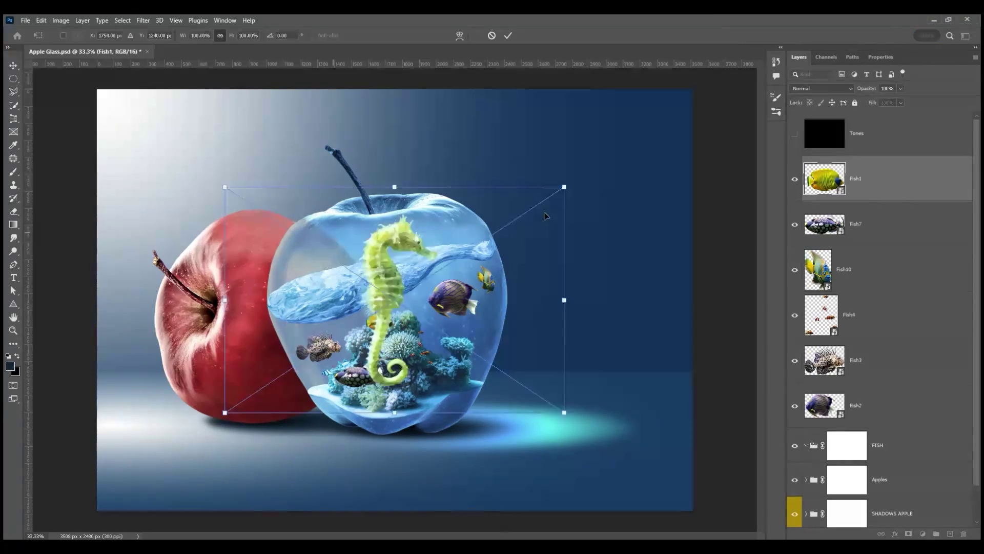
pyautogui.moveTo(565, 187); pyautogui.dragTo(418, 287)
pyautogui.press('Return')
pyautogui.moveTo(397, 318); pyautogui.dragTo(441, 341)
pyautogui.moveTo(855, 178); pyautogui.dragTo(856, 337)
# Embed the Fish5 image as a small fish over the coral's lower right.
pyautogui.click(25, 20)
pyautogui.click(96, 219)
pyautogui.doubleClick(521, 109)
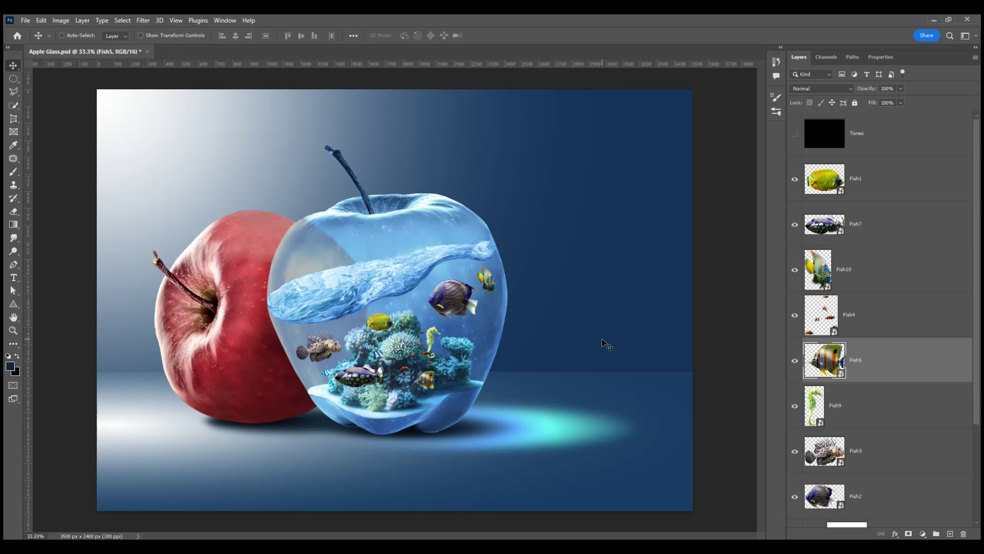
# Gather all eight fish layers, Fish1 through Fish2, into the FISH group and label the group orange.
pyautogui.click(898, 190)
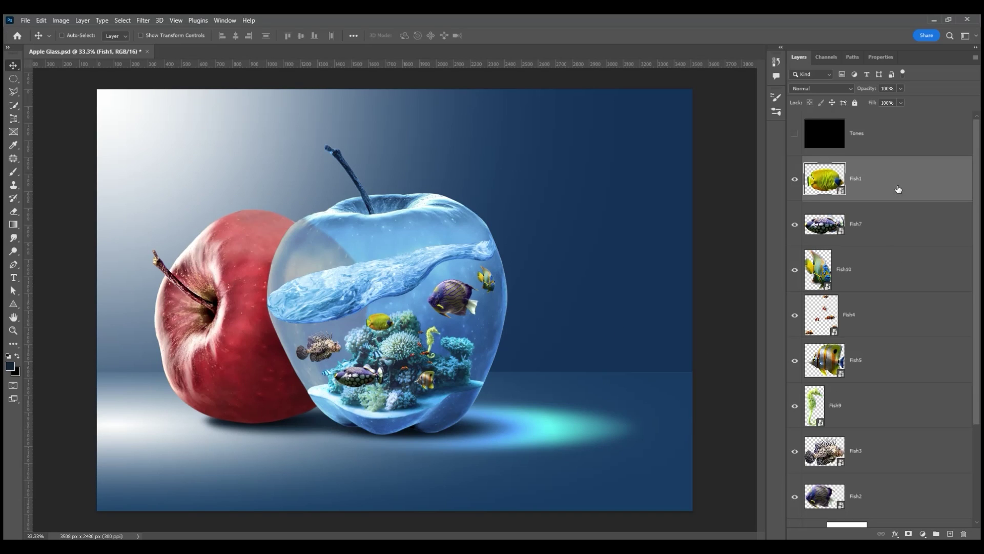
pyautogui.scroll(-1, 880, 447)
pyautogui.keyDown('shift'); pyautogui.click(908, 457); pyautogui.keyUp('shift')
pyautogui.hotkey('ctrl', 'g')
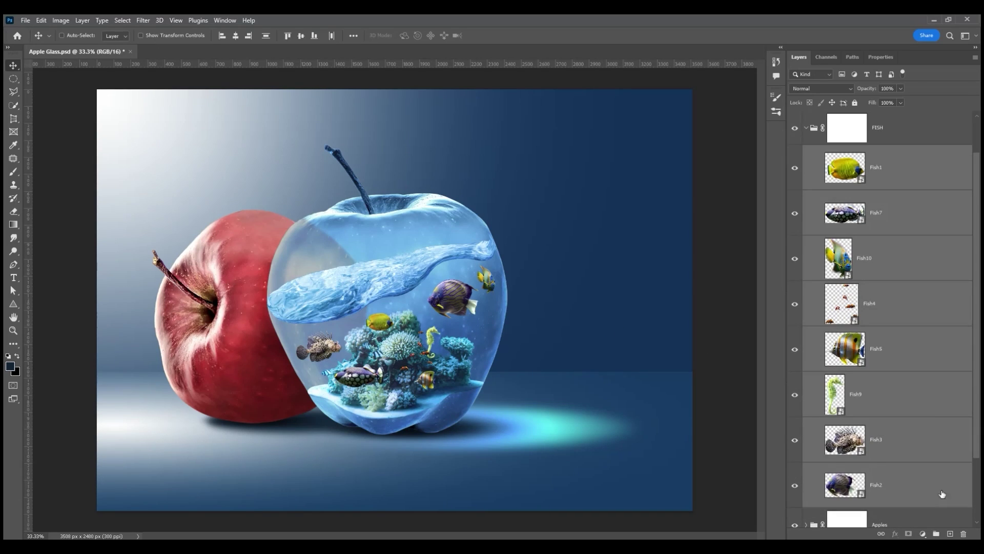
pyautogui.rightClick(798, 140)
pyautogui.click(821, 187)
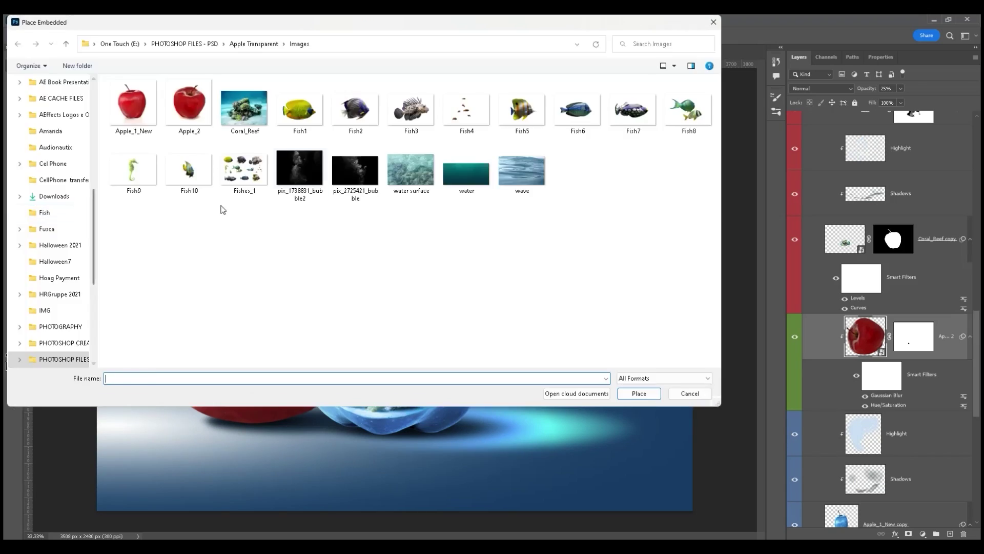
# Embed pix_1738831_bubble2 below the coral reef layer, scaled to about 10% and placed over the coral inside the glass apple.
pyautogui.click(635, 391)
pyautogui.moveTo(685, 88); pyautogui.dragTo(178, 415)
pyautogui.moveTo(186, 449); pyautogui.dragTo(350, 326)
pyautogui.moveTo(384, 310); pyautogui.dragTo(416, 284)
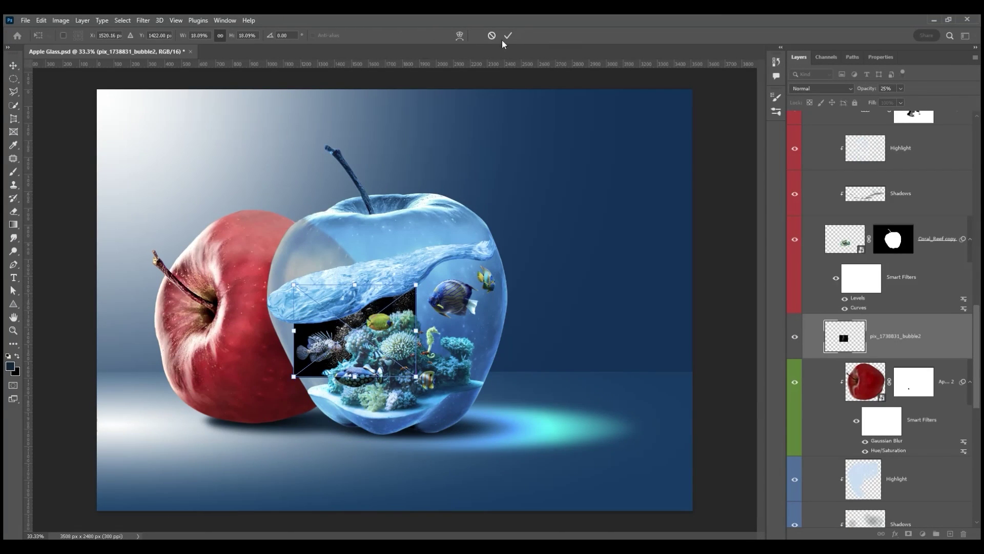
pyautogui.click(508, 35)
# Blend the pix_1738831_bubble2 layer in Screen mode, adjust its Levels, and shift the bubbles toward the apple's upper right.
pyautogui.click(830, 89)
pyautogui.click(837, 174)
pyautogui.hotkey('ctrl', 'l')
pyautogui.moveTo(505, 115); pyautogui.dragTo(682, 110)
pyautogui.moveTo(702, 225); pyautogui.dragTo(579, 225)
pyautogui.click(742, 129)
pyautogui.moveTo(347, 327); pyautogui.dragTo(420, 302)
# Embed pix_2725421_bubble above the first bubble layer, scaled to about 20% at the glass apple's left side.
pyautogui.click(26, 21)
pyautogui.click(51, 233)
pyautogui.doubleClick(355, 172)
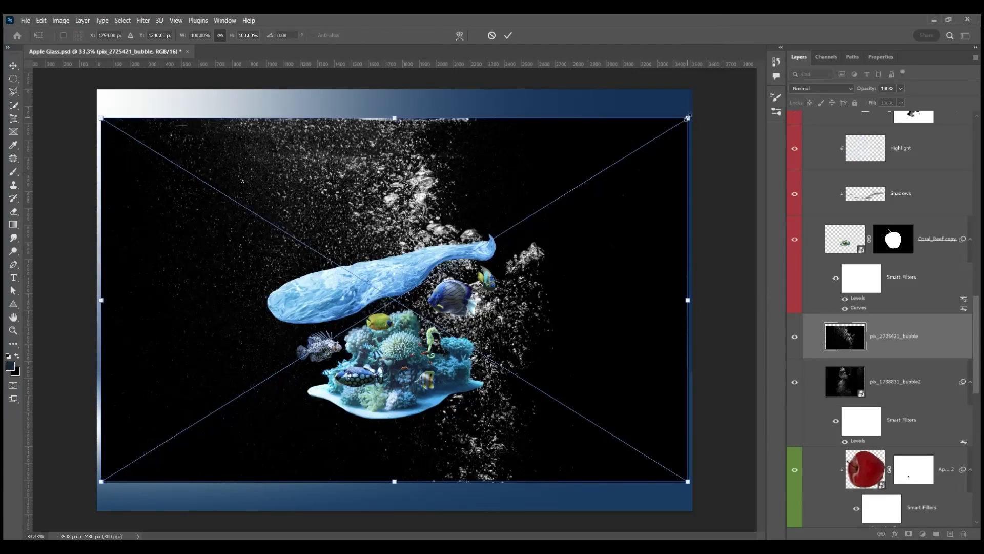
pyautogui.moveTo(688, 118); pyautogui.dragTo(263, 302)
pyautogui.moveTo(363, 311); pyautogui.dragTo(364, 311)
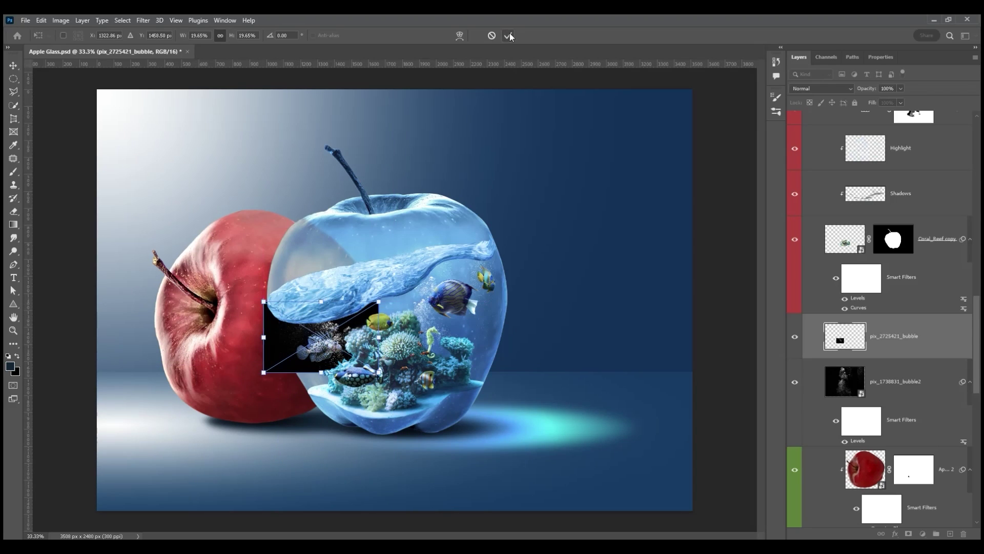
pyautogui.click(508, 36)
# Set the pix_2725421_bubble layer's blend mode to Screen and move the bubbles right, over the coral.
pyautogui.click(822, 89)
pyautogui.click(810, 175)
pyautogui.moveTo(315, 340); pyautogui.dragTo(379, 338)
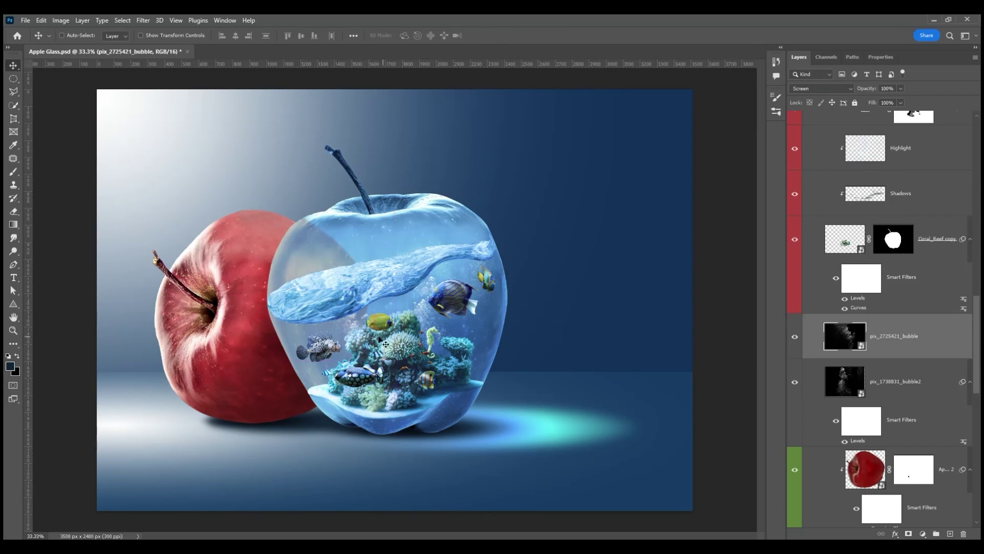
# Adjust the pix_2725421_bubble layer's Levels to input values 11, 1.00 and 188.
pyautogui.hotkey('ctrl', 'l')
pyautogui.moveTo(702, 225); pyautogui.dragTo(666, 226)
pyautogui.moveTo(573, 225); pyautogui.dragTo(579, 224)
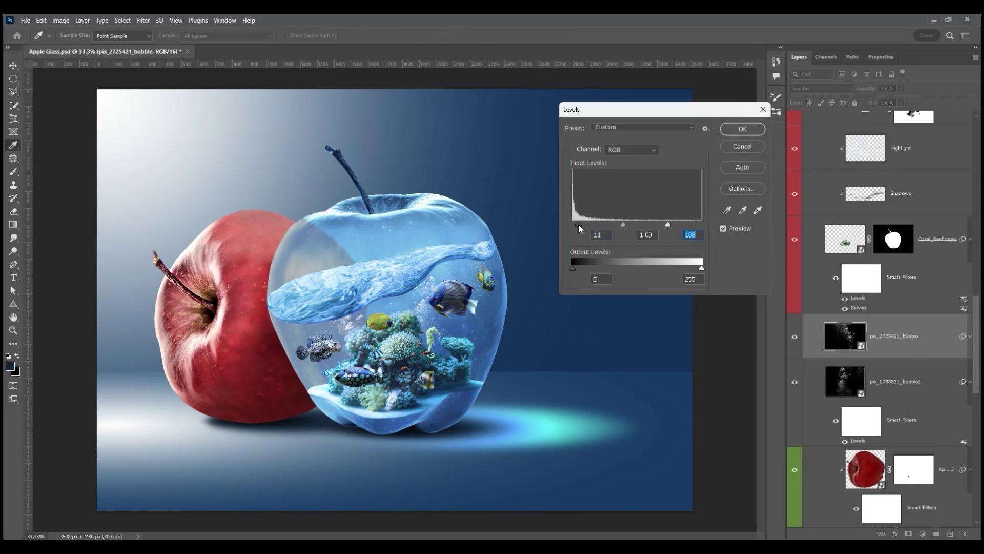
pyautogui.click(744, 131)
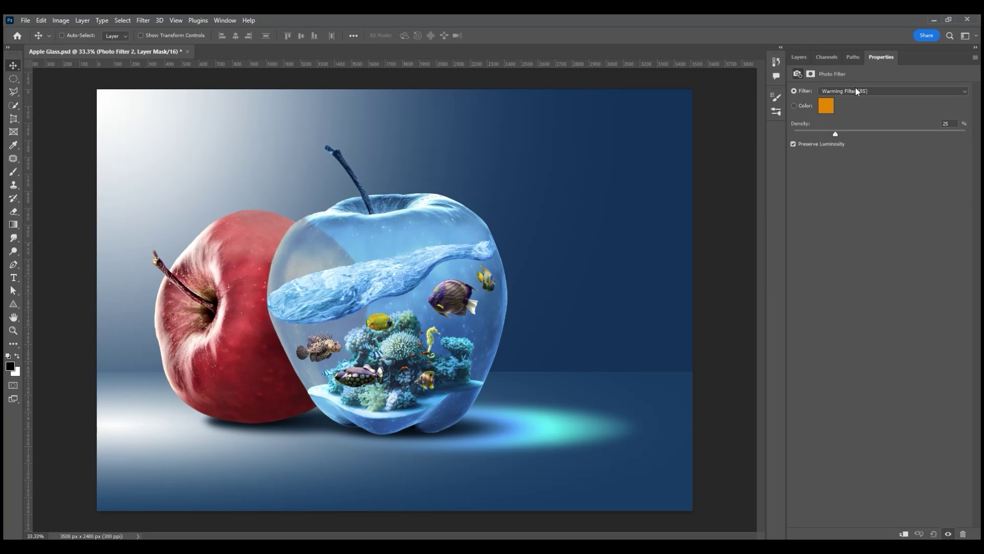
# Set the Photo Filter above the fish to Cooling Filter (82) and raise its density.
pyautogui.click(856, 90)
pyautogui.click(845, 127)
pyautogui.press('Down')
pyautogui.press('Down')
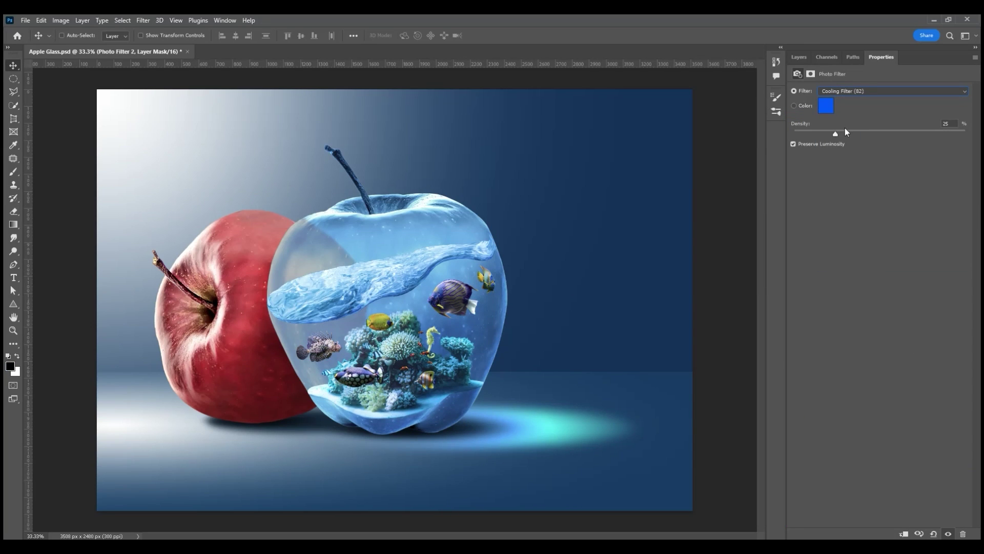
pyautogui.moveTo(835, 133); pyautogui.dragTo(874, 135)
pyautogui.click(797, 56)
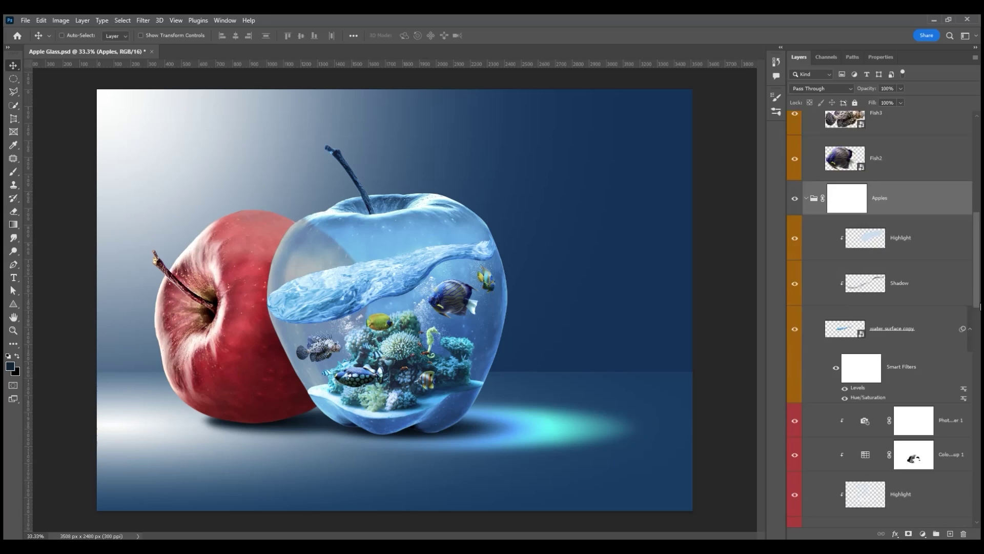
# Duplicate the glass apple's Apple_1_New copy layer to the top of the FISH group.
pyautogui.scroll(-10, 915, 408)
pyautogui.click(854, 334)
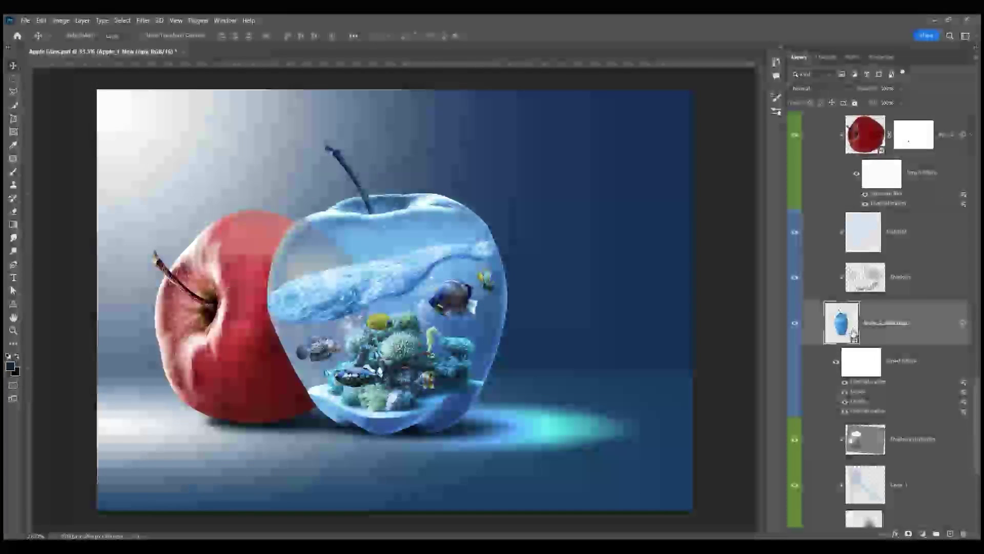
pyautogui.moveTo(849, 328); pyautogui.dragTo(862, 201)
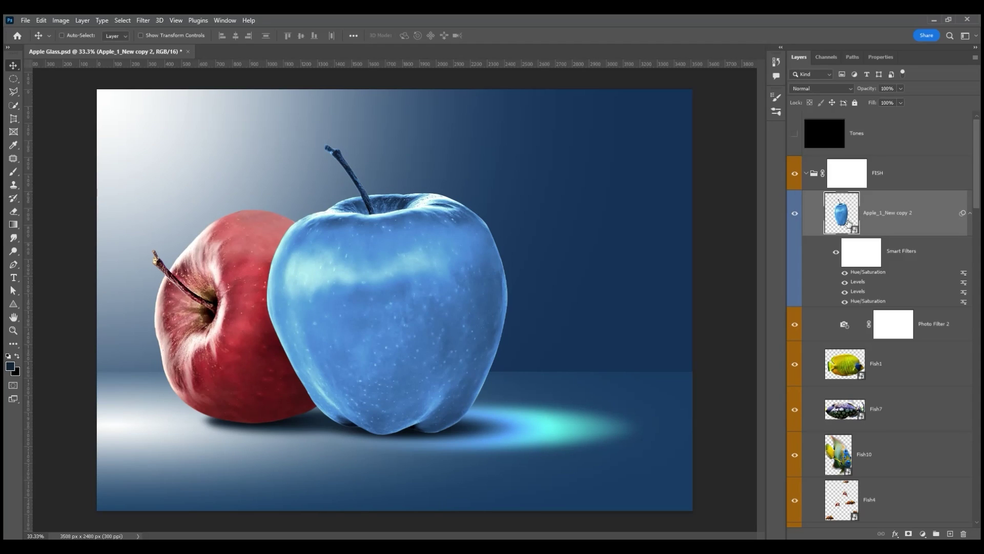
# Rasterize the Apple_1_New copy 2 layer, convert it to a smart object, and set its blend mode to Soft Light.
pyautogui.rightClick(910, 228)
pyautogui.click(837, 299)
pyautogui.rightClick(883, 224)
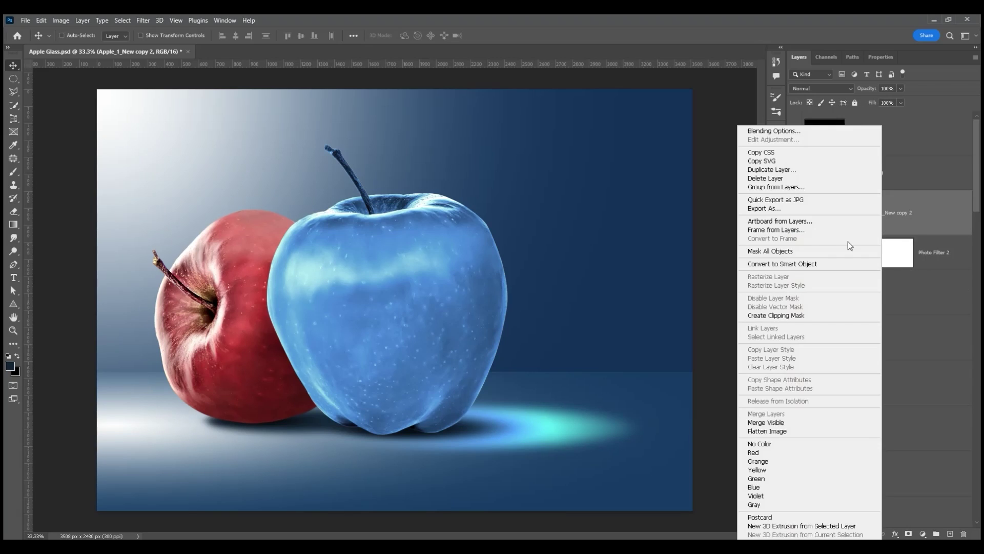
pyautogui.click(829, 264)
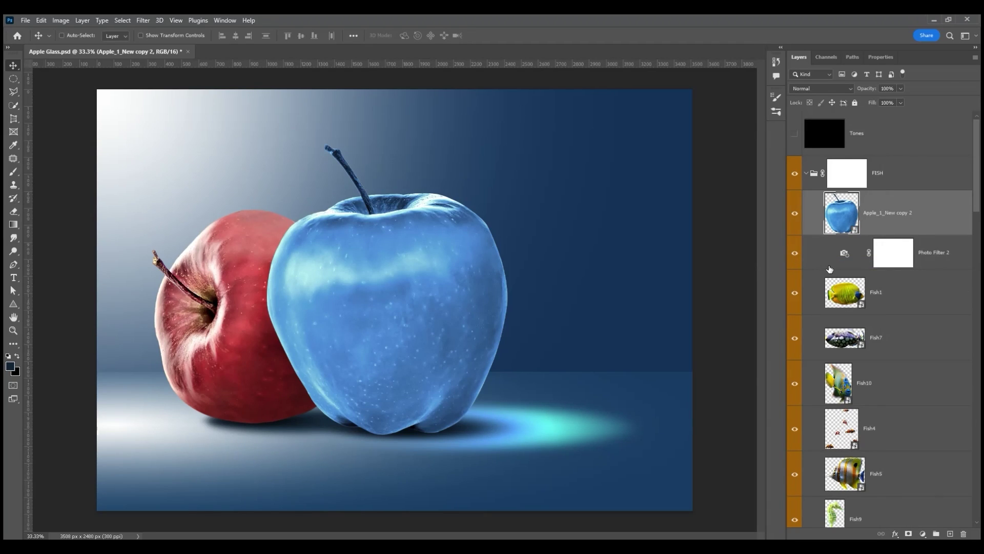
pyautogui.click(820, 88)
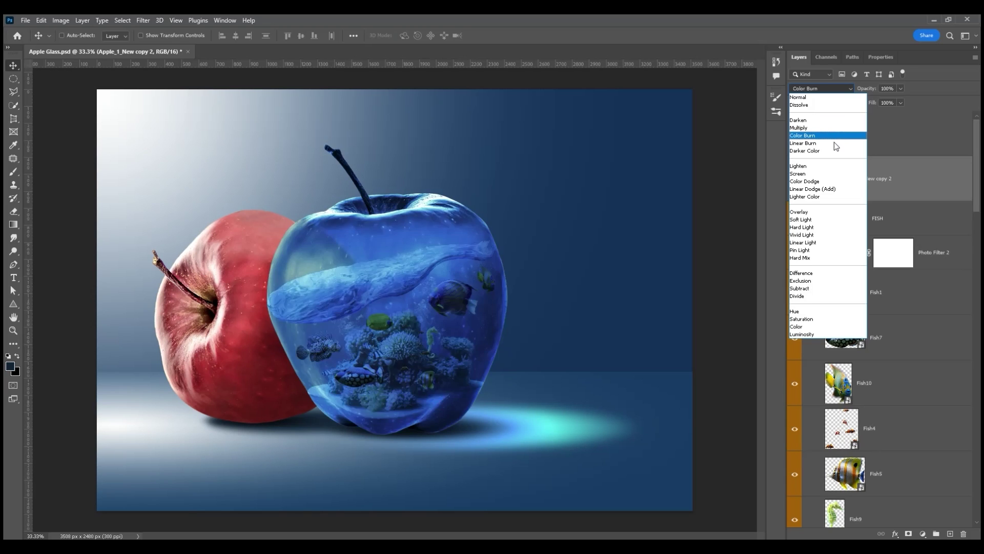
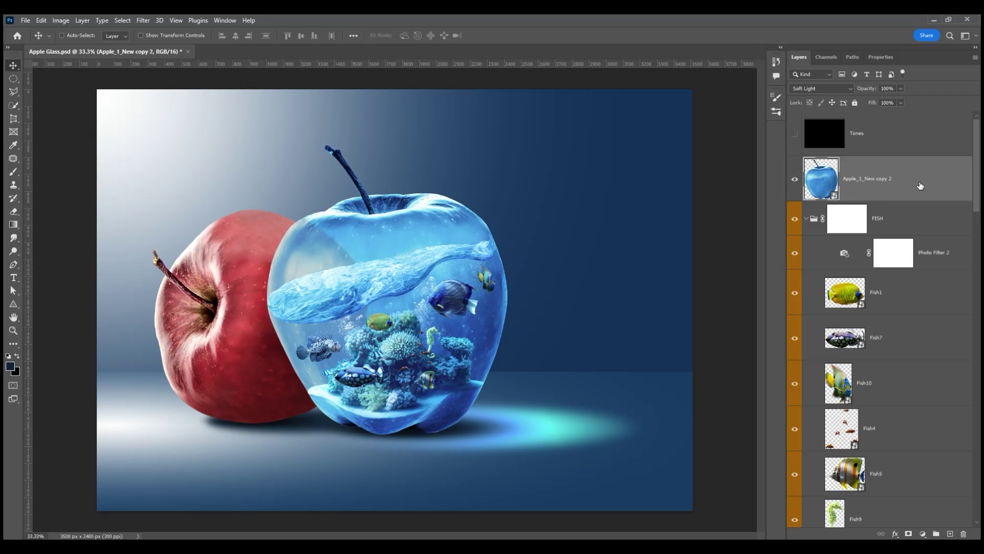
# Apply Curves to the Apple_1_New copy 2 layer against the Tones check, mapping midtone input 92 to output 120, lifting blacks and lowering the white output.
pyautogui.click(795, 137)
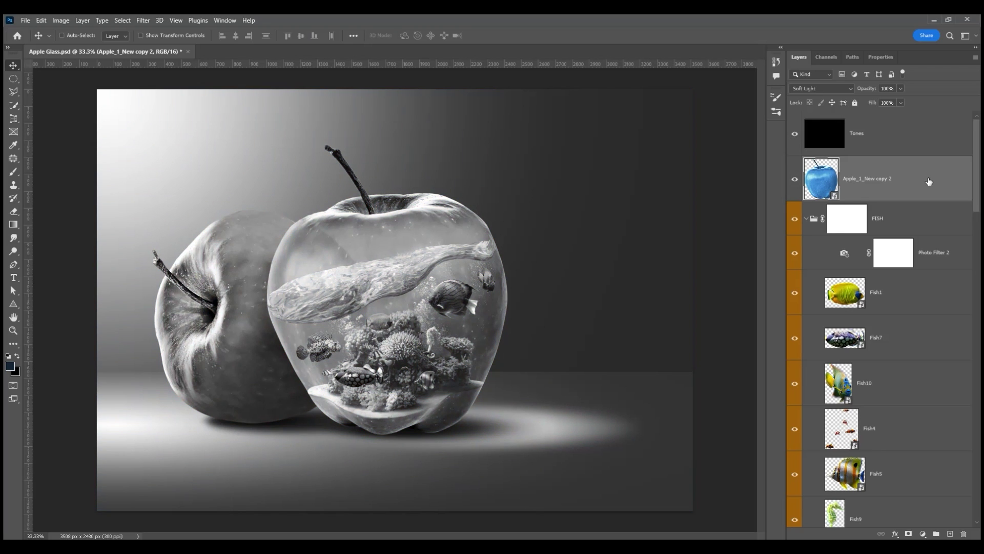
pyautogui.hotkey('ctrl', 'm')
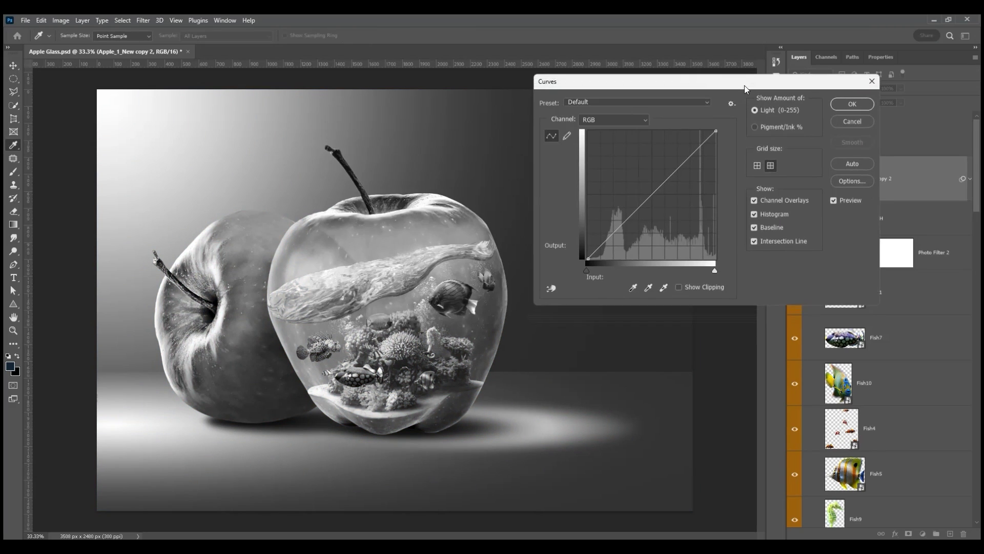
pyautogui.moveTo(718, 131); pyautogui.dragTo(681, 126)
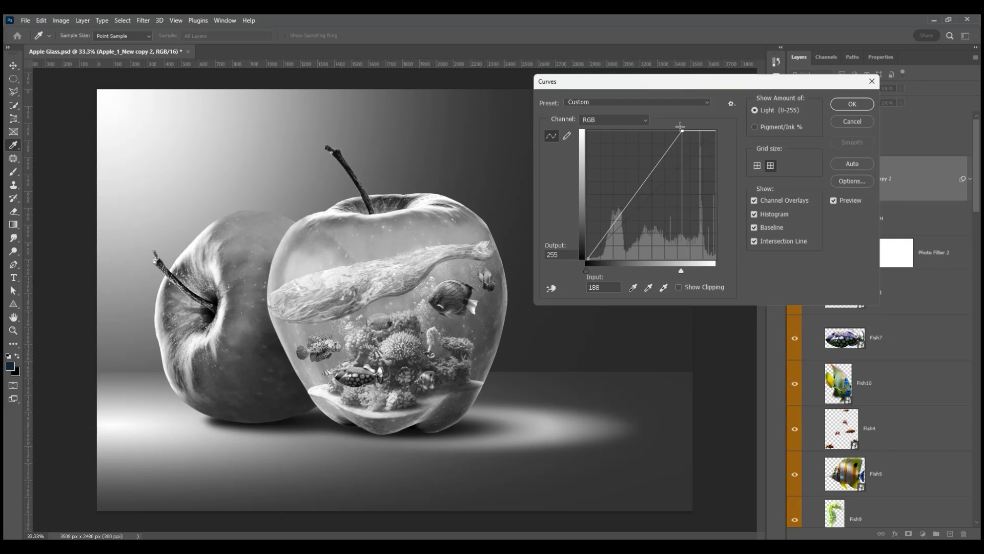
pyautogui.moveTo(623, 211); pyautogui.dragTo(626, 218)
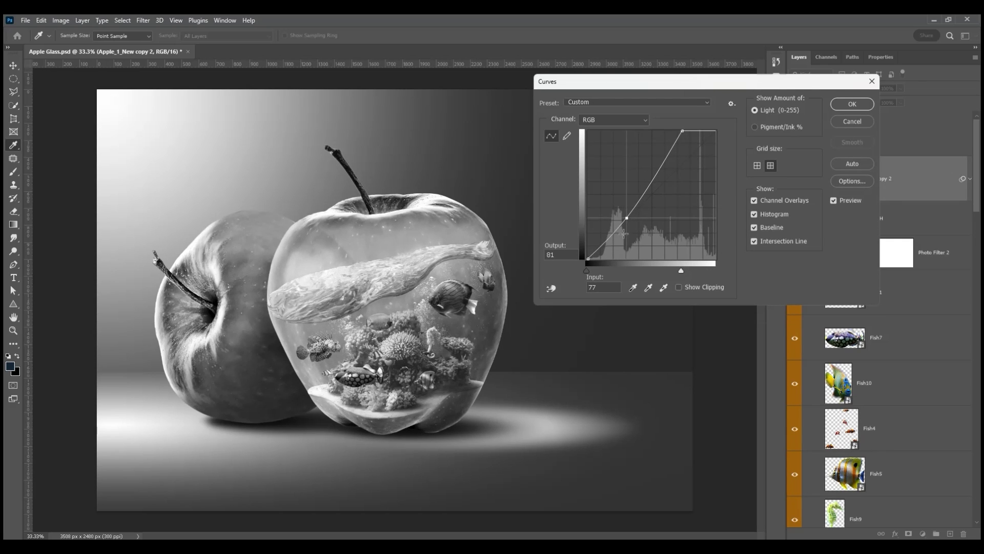
pyautogui.moveTo(588, 259); pyautogui.dragTo(616, 248)
pyautogui.moveTo(627, 219); pyautogui.dragTo(634, 199)
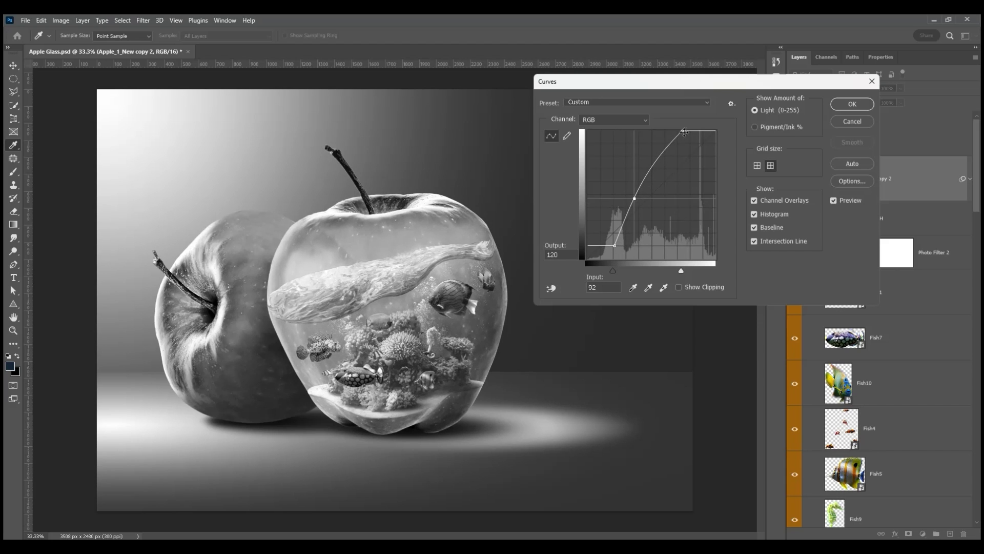
pyautogui.moveTo(683, 131); pyautogui.dragTo(683, 155)
pyautogui.click(853, 104)
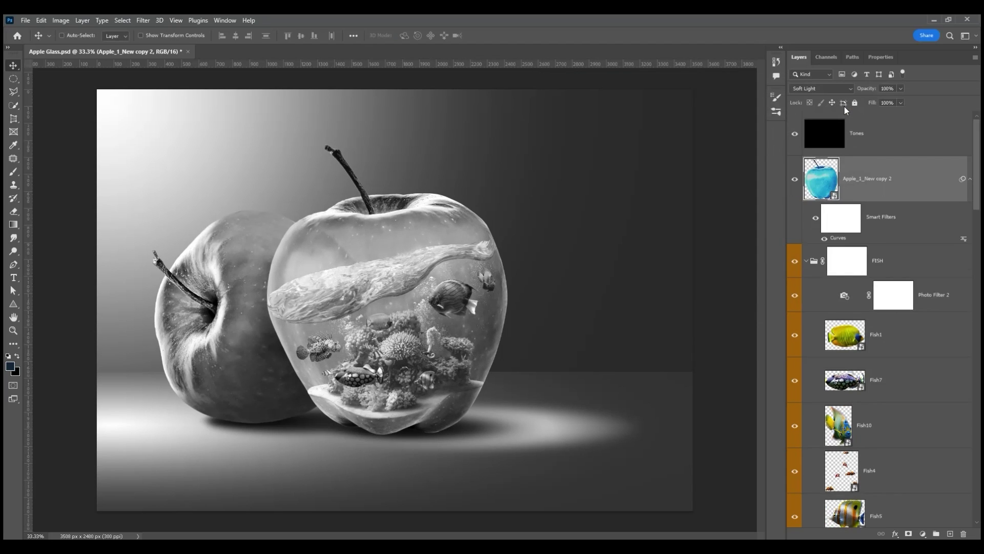
pyautogui.click(794, 136)
# Add a Hue/Saturation adjustment that reduces the Apple_1_New copy 2 layer's saturation and lightness, and hide its smart filters.
pyautogui.hotkey('ctrl', 'u')
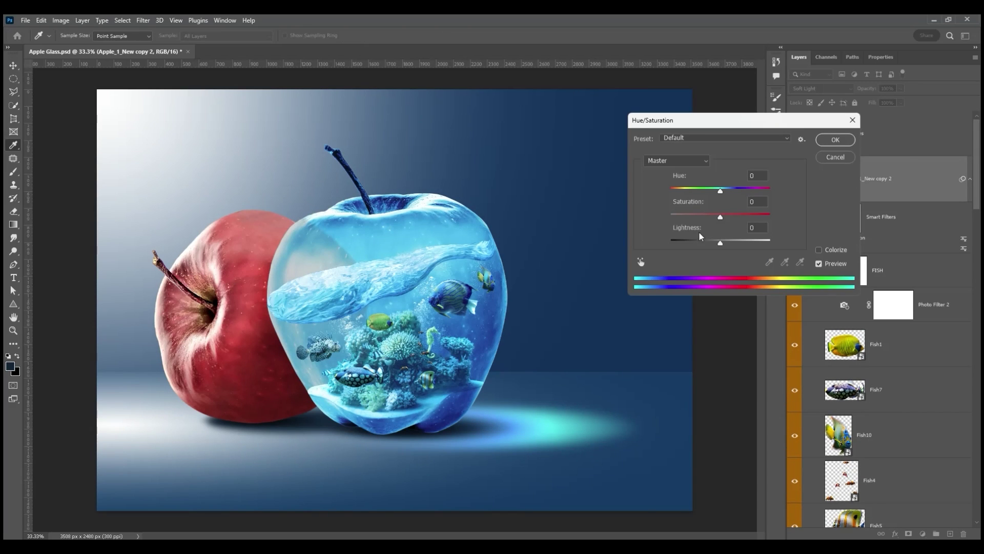
pyautogui.click(700, 216)
pyautogui.moveTo(700, 220); pyautogui.dragTo(735, 215)
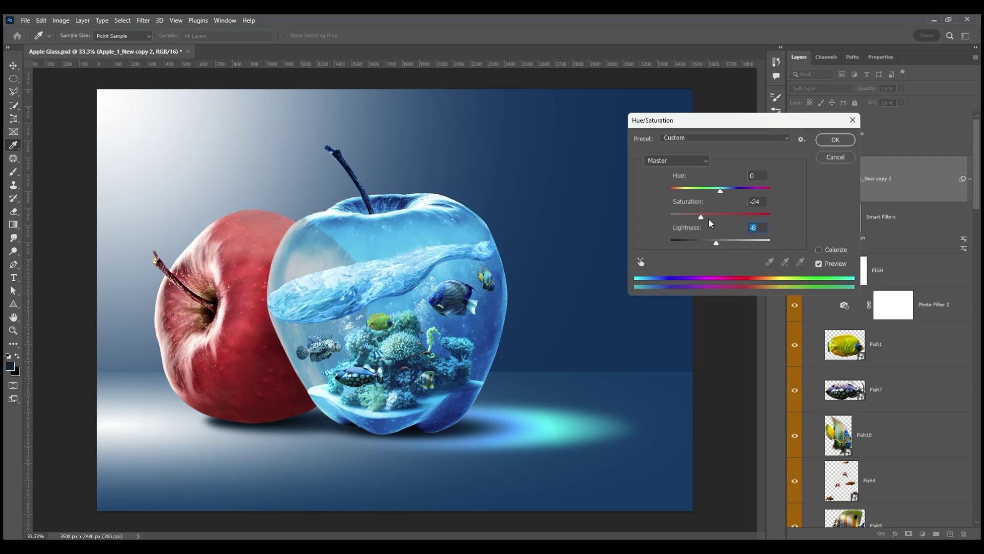
pyautogui.click(836, 140)
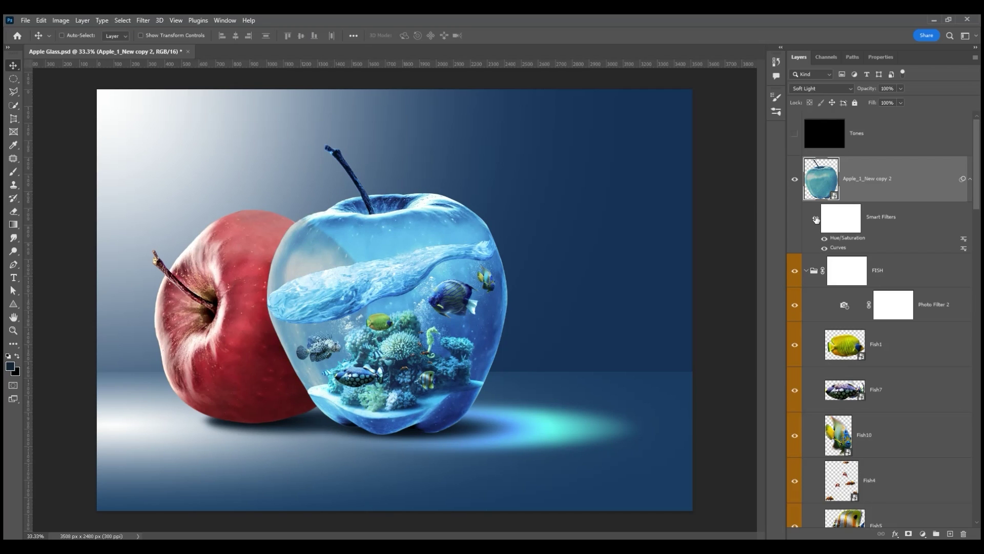
pyautogui.click(816, 220)
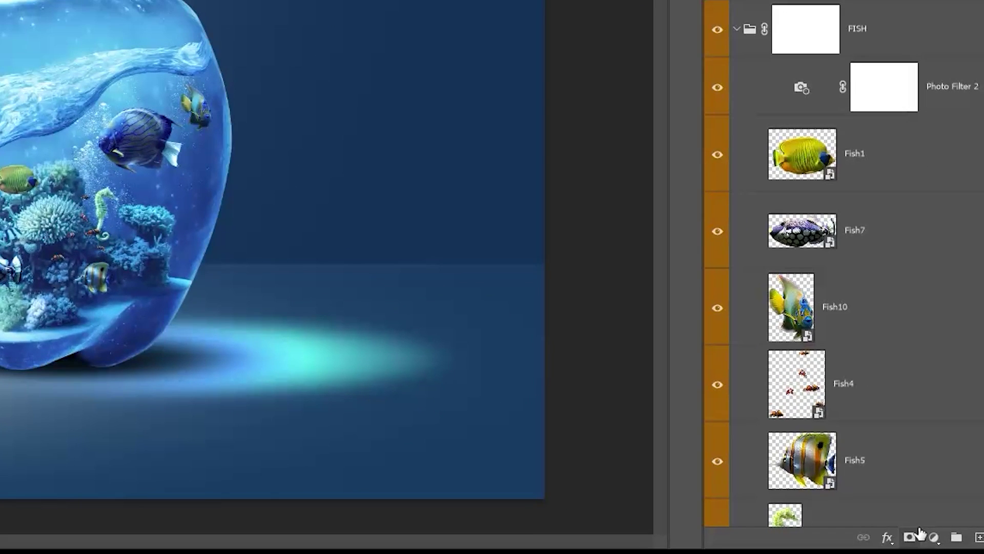
# Mask the Apple_1_New copy 2 layer to the apple's outline and add a new layer named Apple Highlight above it.
pyautogui.click(911, 535)
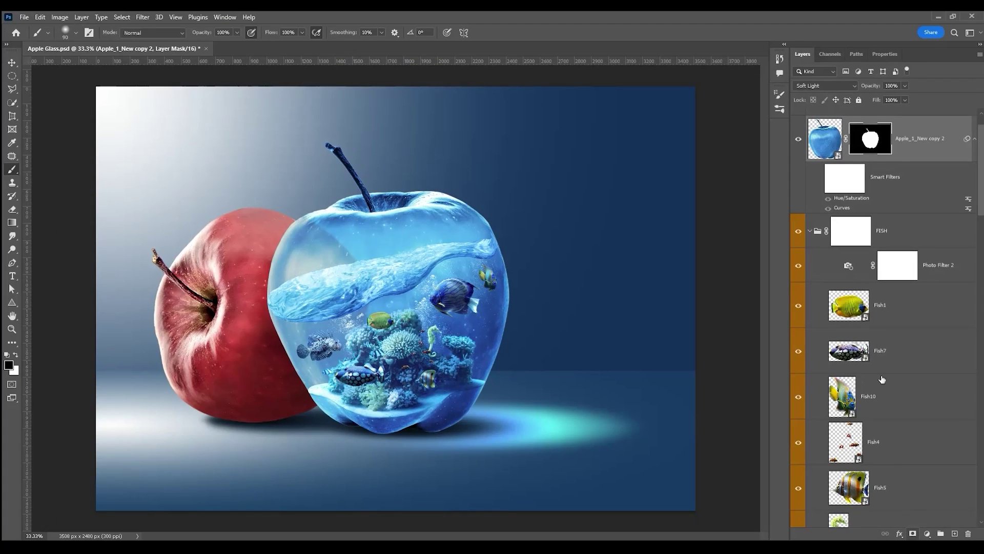
pyautogui.click(955, 534)
pyautogui.doubleClick(863, 139)
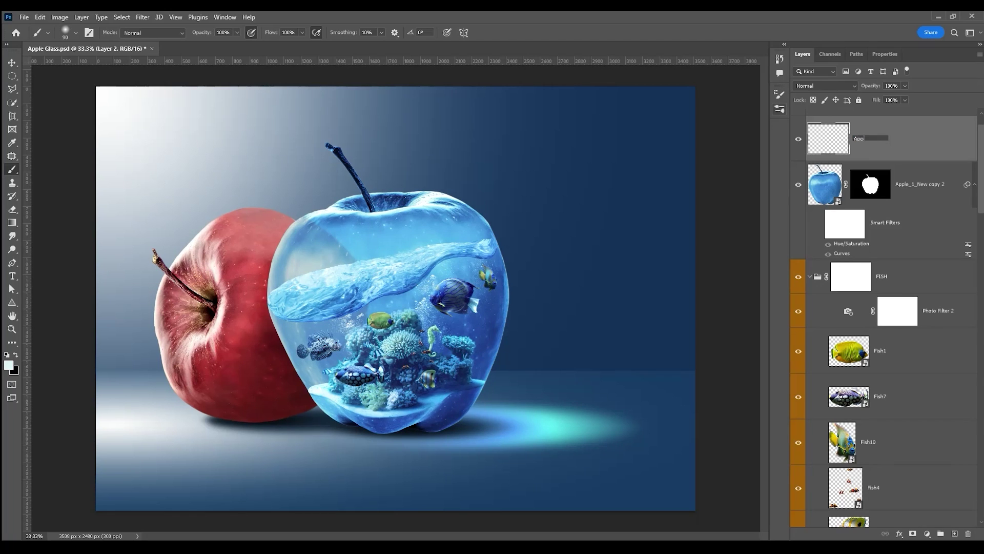
pyautogui.write('Apple Highlight')
pyautogui.press('Return')
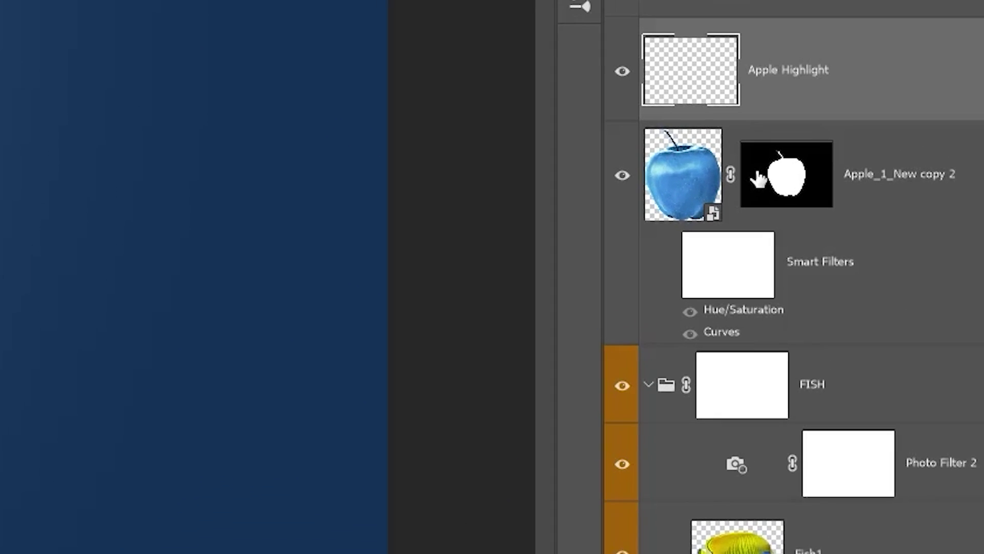
# Move the apple-shaped mask onto the Apple Highlight layer and set that layer's blend mode to Color Dodge.
pyautogui.moveTo(758, 179); pyautogui.dragTo(825, 71)
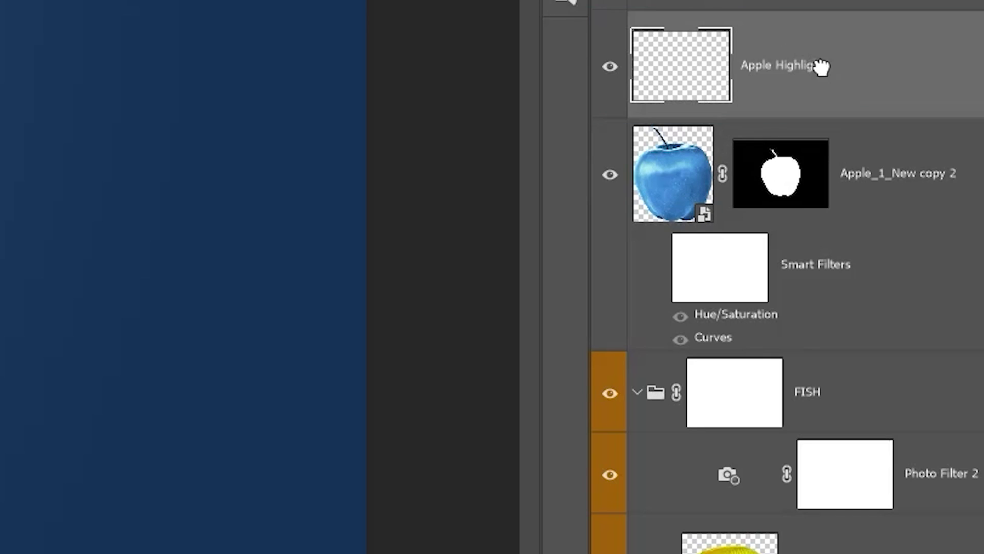
pyautogui.click(657, 4)
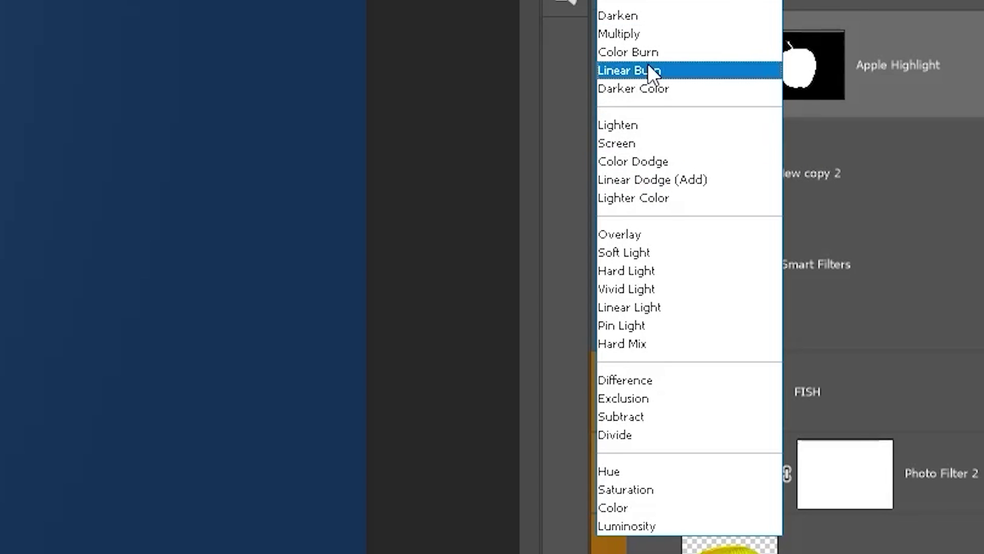
pyautogui.click(653, 161)
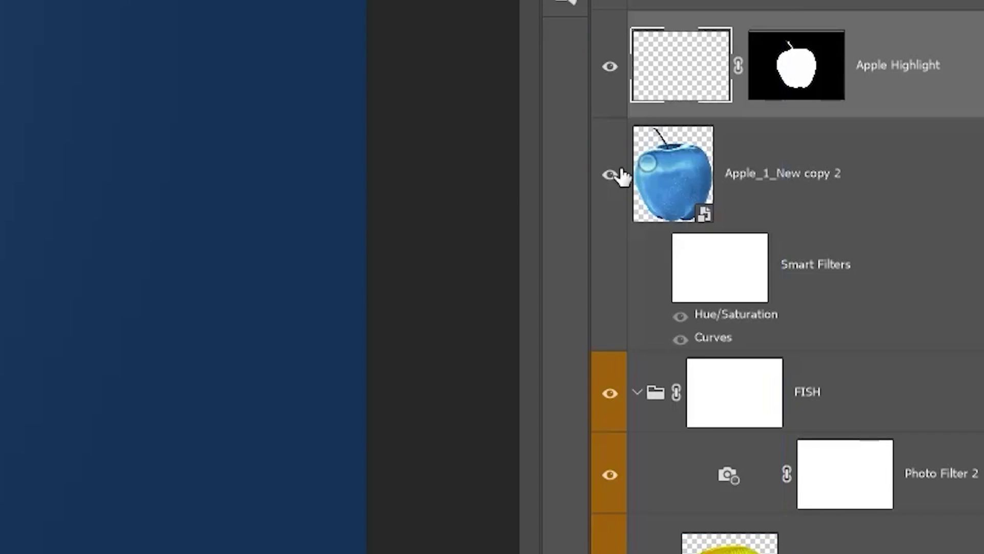
# Paint soft pale highlights along the sides and upper rim of the glass apple.
pyautogui.moveTo(473, 378); pyautogui.dragTo(507, 262)
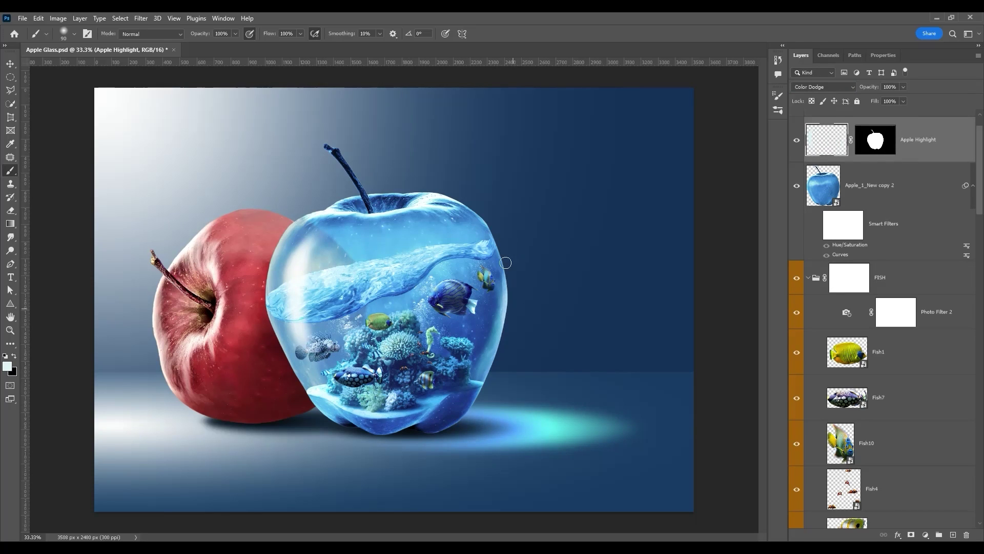
pyautogui.moveTo(274, 268); pyautogui.dragTo(288, 233)
pyautogui.moveTo(365, 216); pyautogui.dragTo(284, 228)
pyautogui.moveTo(438, 219)
pyautogui.mouseDown()
pyautogui.moveTo(464, 223)
pyautogui.moveTo(477, 328)
pyautogui.mouseUp()
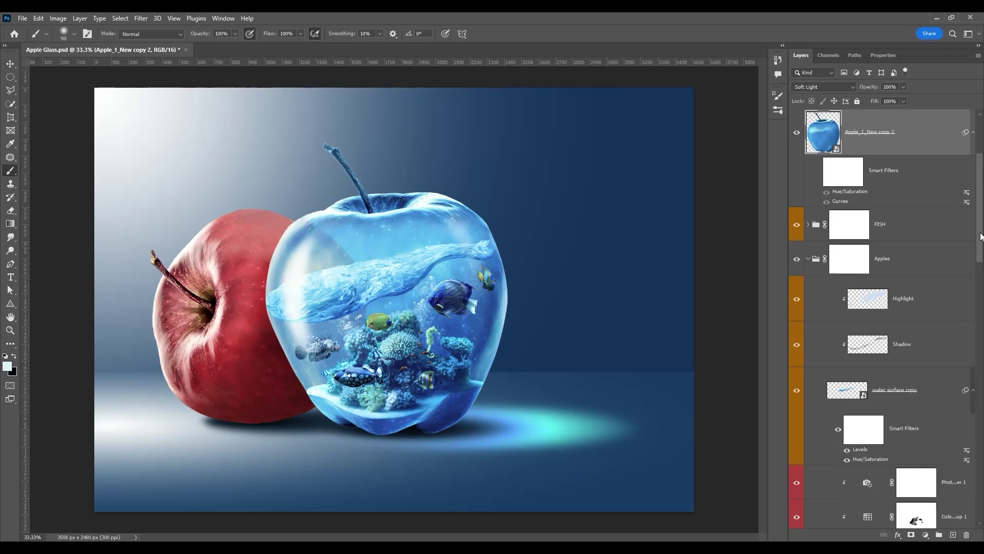
# Paint highlights on the red apple using a new Color Dodge layer above Shadows Highlights, masked to the apple's outline.
pyautogui.scroll(-10, 981, 236)
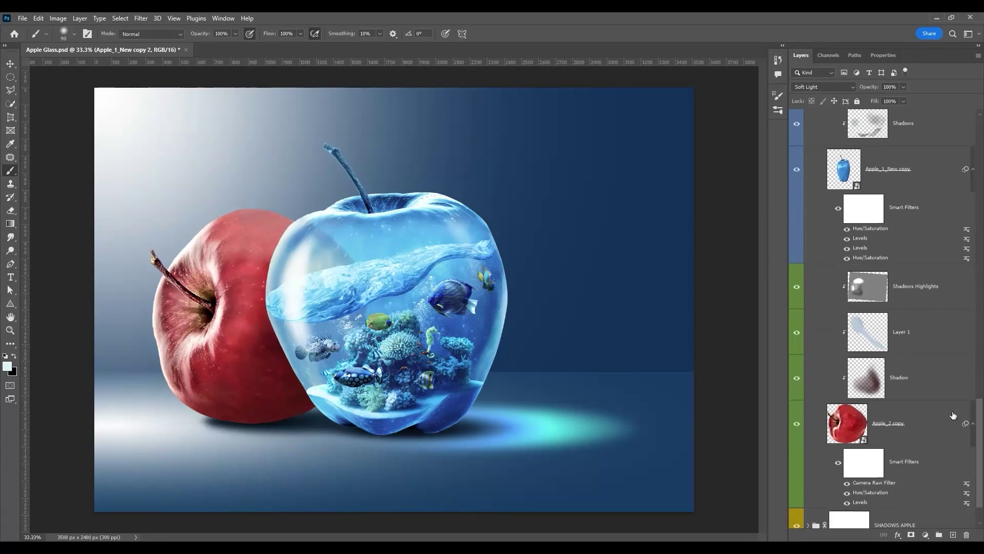
pyautogui.click(865, 435)
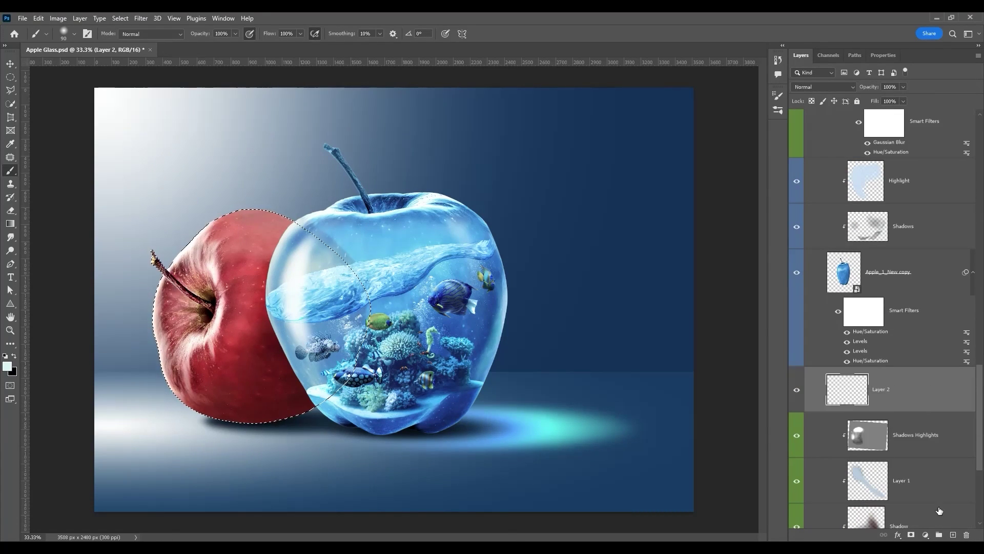
pyautogui.moveTo(157, 281); pyautogui.dragTo(165, 304)
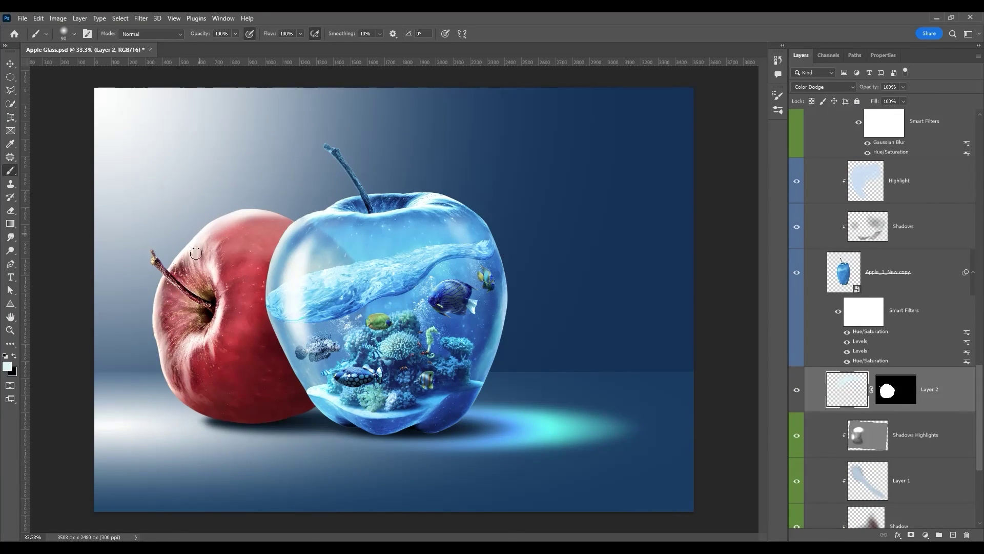
pyautogui.moveTo(186, 344)
pyautogui.mouseDown()
pyautogui.moveTo(179, 359)
pyautogui.moveTo(162, 308)
pyautogui.mouseUp()
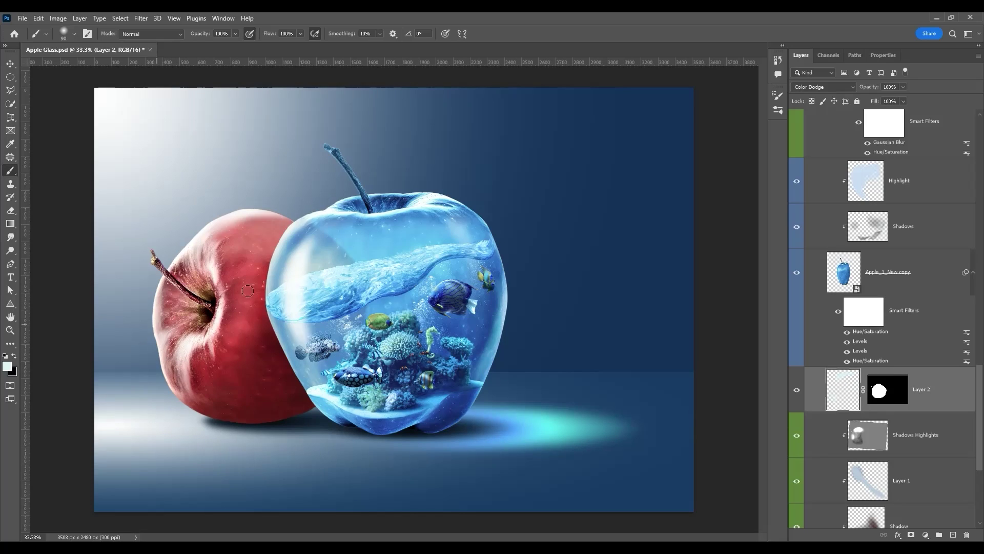
pyautogui.moveTo(231, 264); pyautogui.dragTo(230, 313)
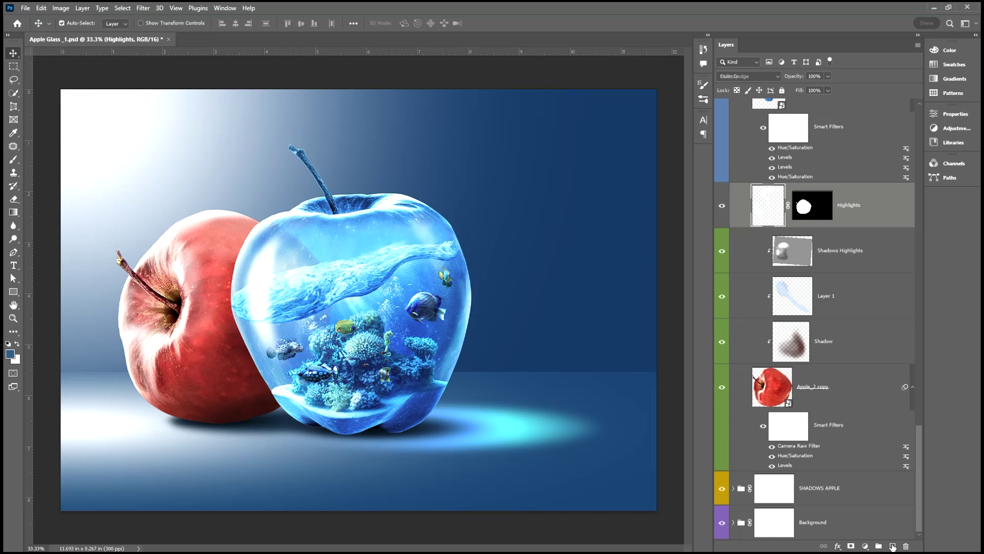
# Create a layer named Bouncing Light above Highlights and mask it to the red apple's outline.
pyautogui.click(893, 547)
pyautogui.doubleClick(802, 206)
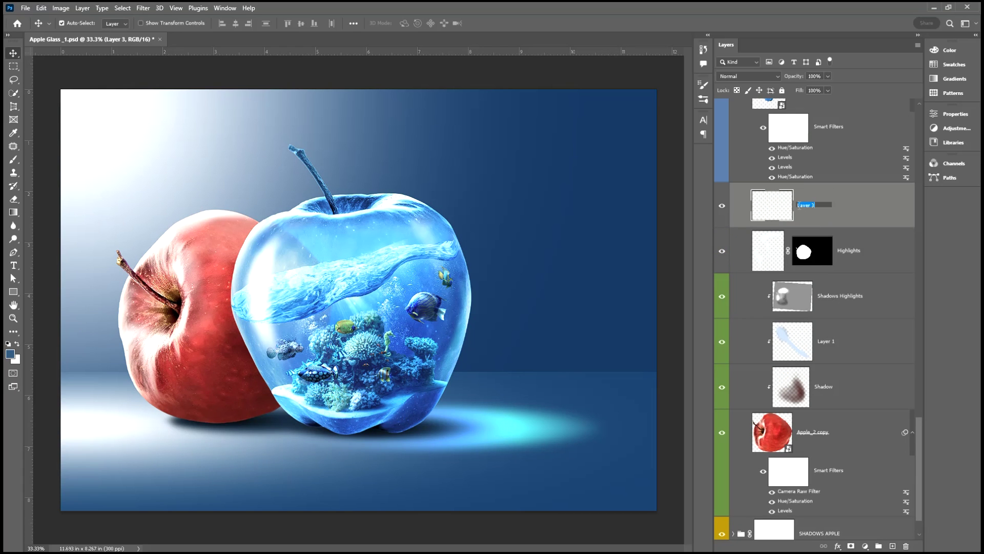
pyautogui.write('Bouncing Light')
pyautogui.press('Return')
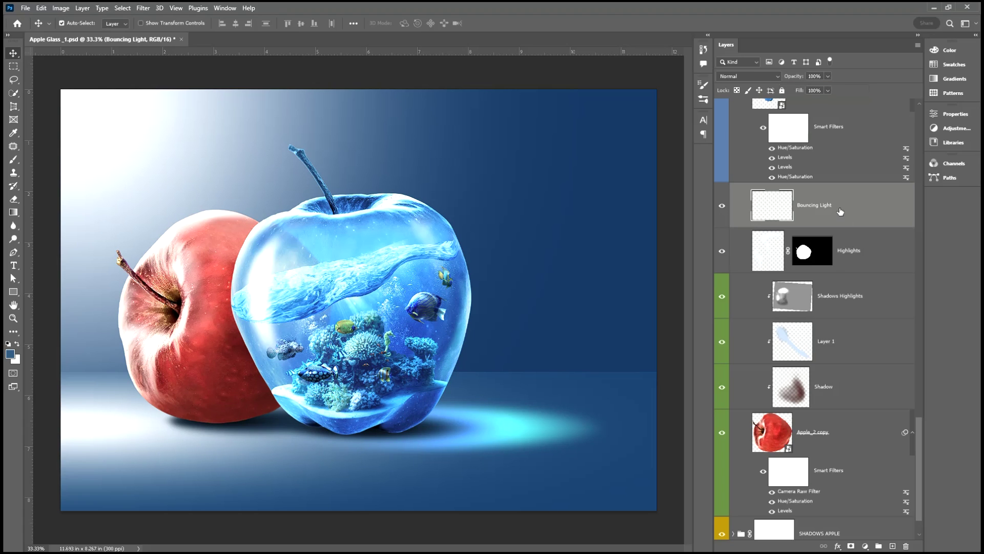
pyautogui.keyDown('ctrl'); pyautogui.click(784, 441); pyautogui.keyUp('ctrl')
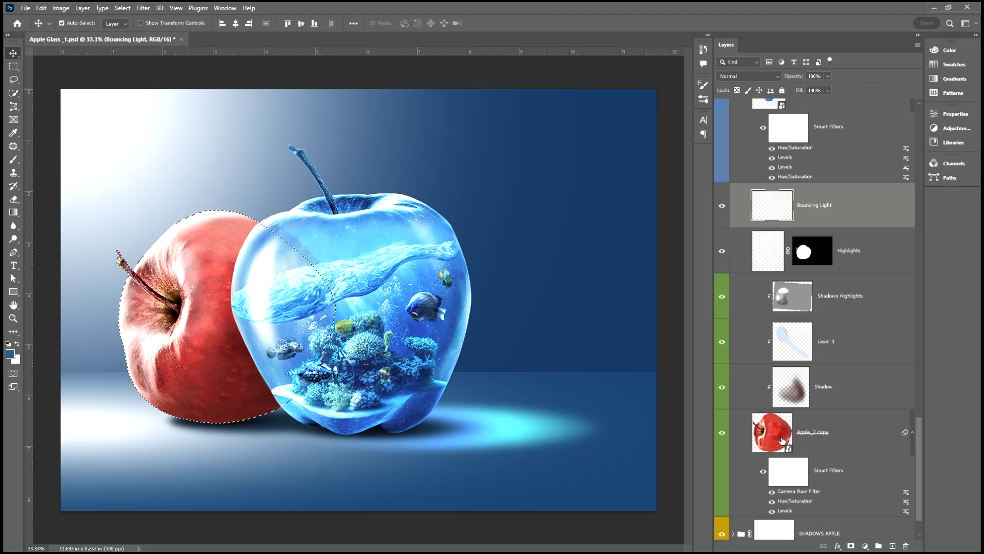
pyautogui.click(851, 547)
pyautogui.click(767, 210)
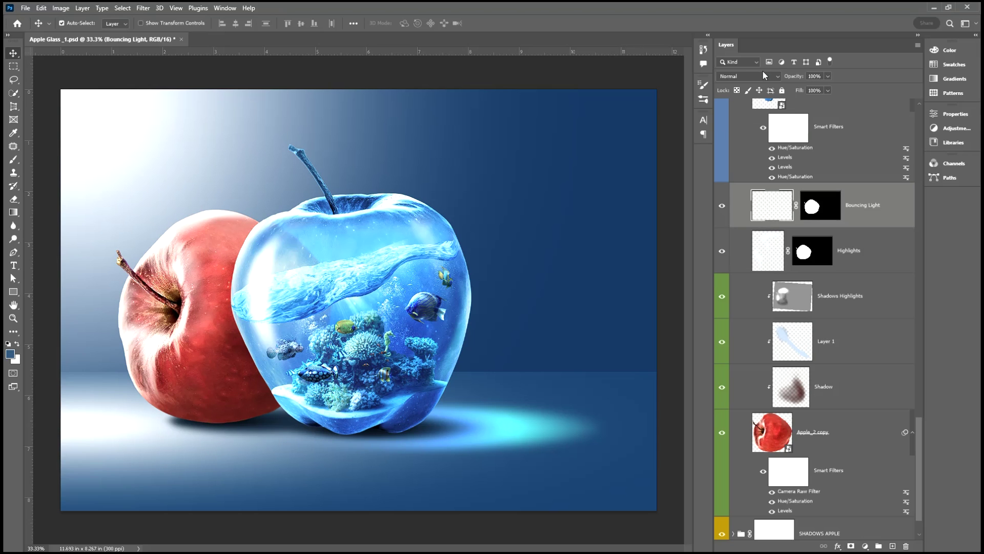
# Set the Bouncing Light layer to Linear Dodge (Add) and pick a light blue foreground color.
pyautogui.click(764, 73)
pyautogui.click(768, 176)
pyautogui.click(9, 354)
pyautogui.moveTo(349, 205)
pyautogui.mouseDown()
pyautogui.moveTo(331, 209)
pyautogui.moveTo(336, 217)
pyautogui.mouseUp()
pyautogui.click(519, 181)
# Paint light blue bounce light on the red apple's lower part and set the Bouncing Light layer's blend mode to Hard Light.
pyautogui.click(748, 76)
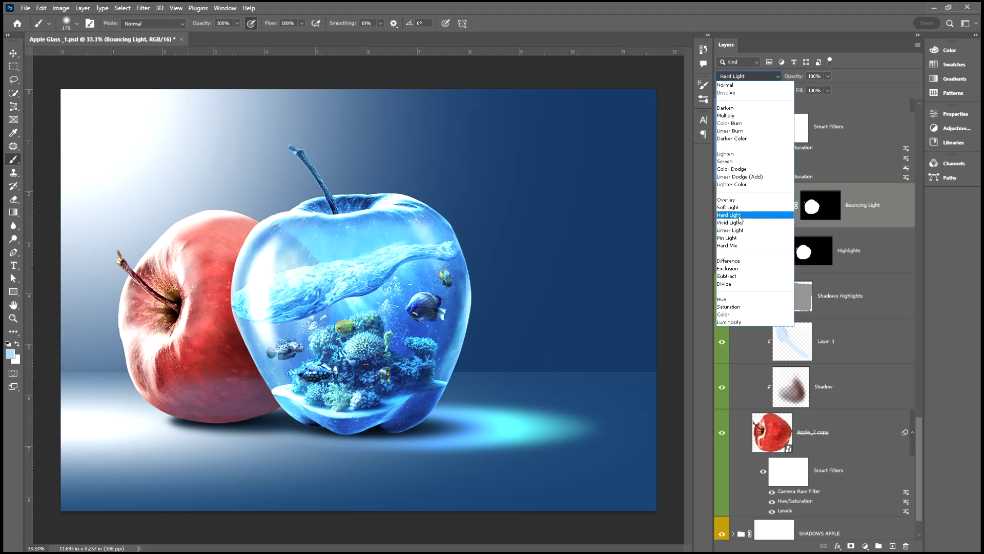
pyautogui.click(754, 220)
pyautogui.press('b')
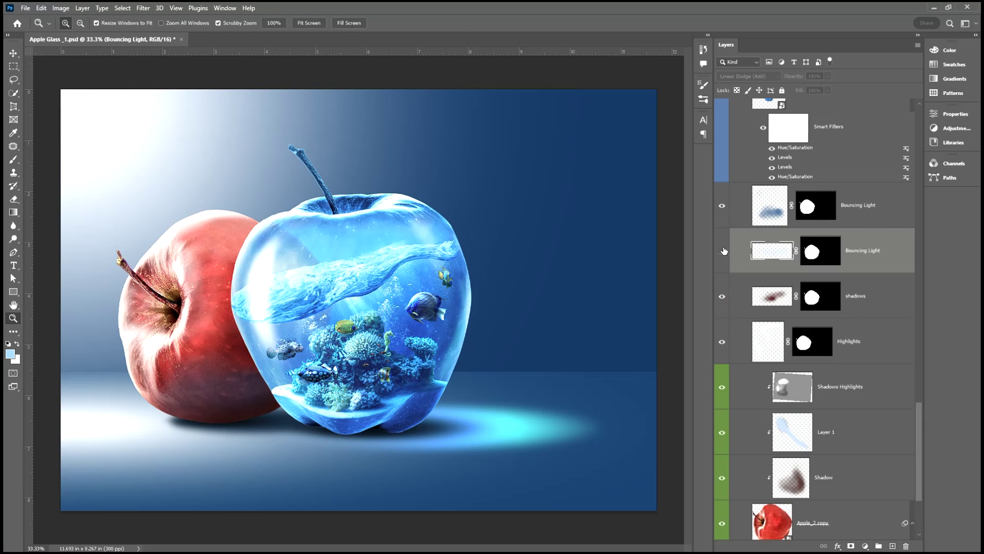
pyautogui.scroll(-1, 920, 422)
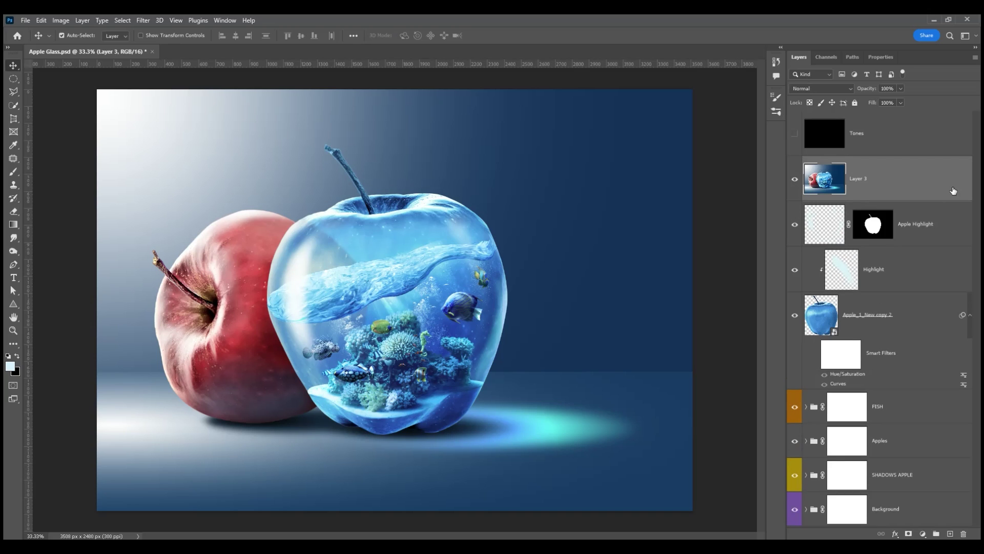
# Rename the merged composite layer as Final and convert it to a smart object.
pyautogui.doubleClick(858, 181)
pyautogui.write('Final')
pyautogui.press('Return')
pyautogui.rightClick(870, 182)
pyautogui.click(824, 265)
# Apply a Camera Raw Filter to the Final layer with Clarity +20 and adjusted blacks, highlights and shadows, using a temporary black-and-white view.
pyautogui.click(137, 23)
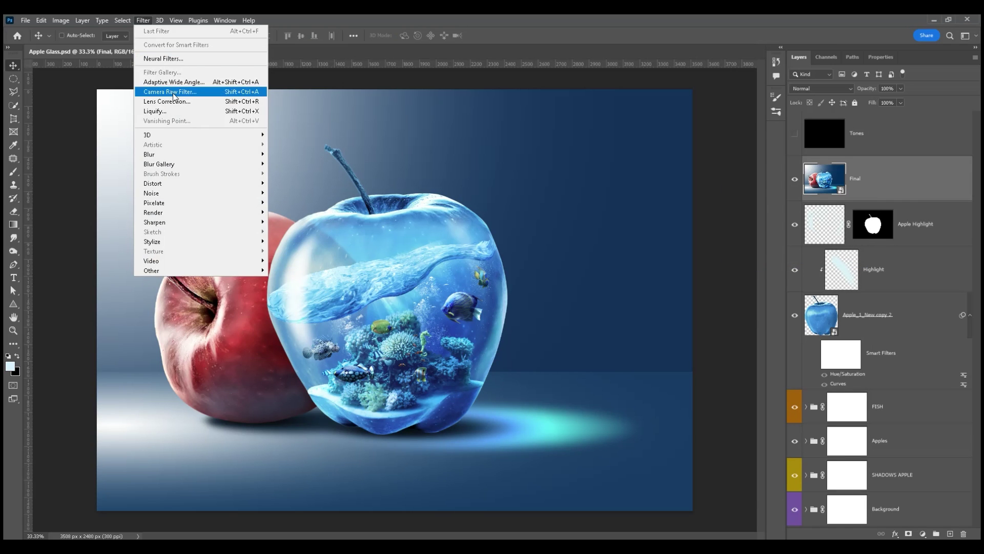
pyautogui.click(175, 92)
pyautogui.click(935, 122)
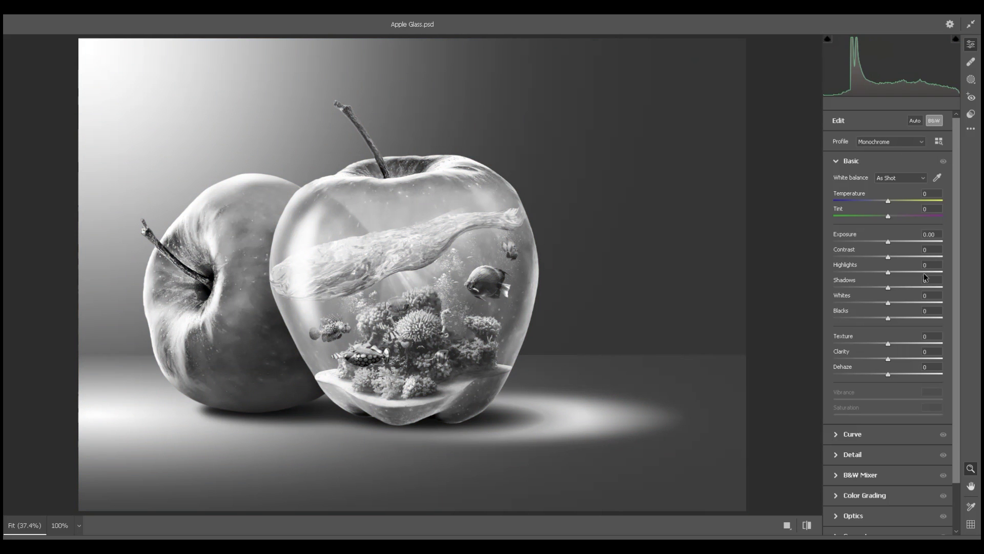
pyautogui.moveTo(891, 360); pyautogui.dragTo(900, 357)
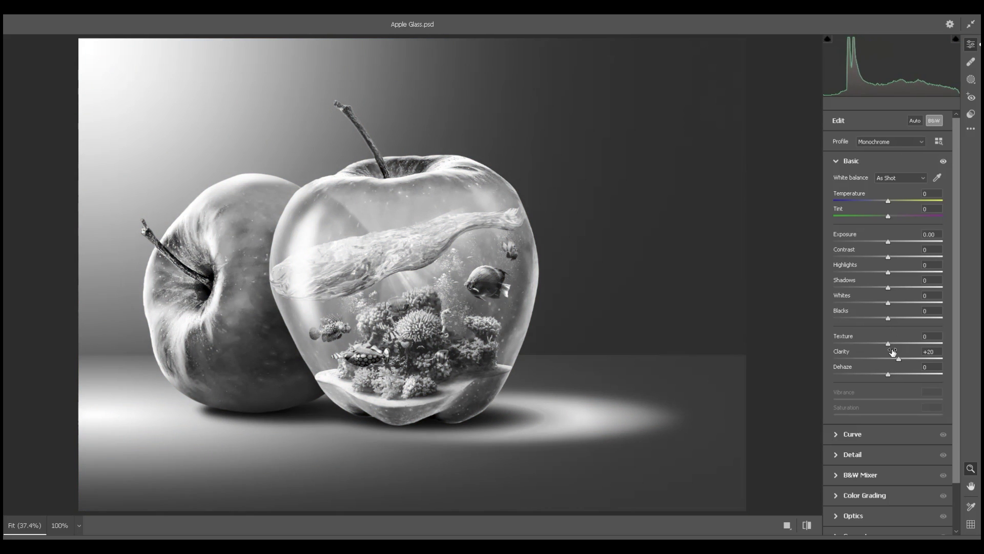
pyautogui.moveTo(888, 318); pyautogui.dragTo(879, 273)
pyautogui.moveTo(896, 290); pyautogui.dragTo(893, 288)
pyautogui.click(936, 121)
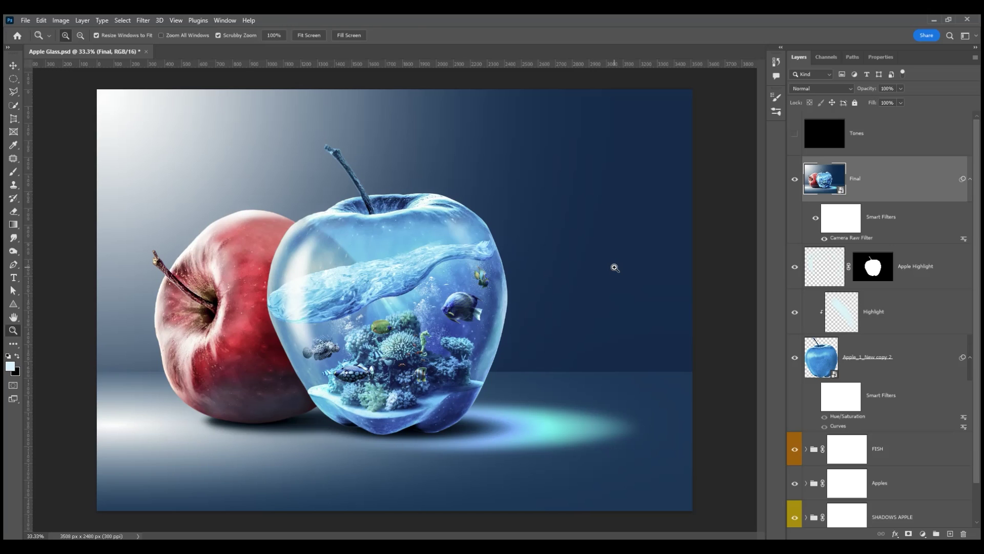
pyautogui.press('v')
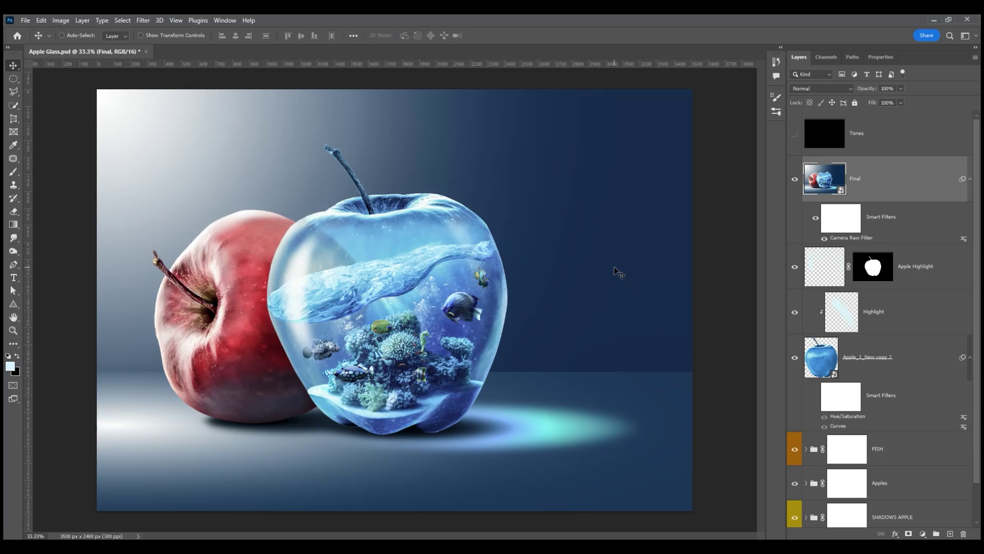